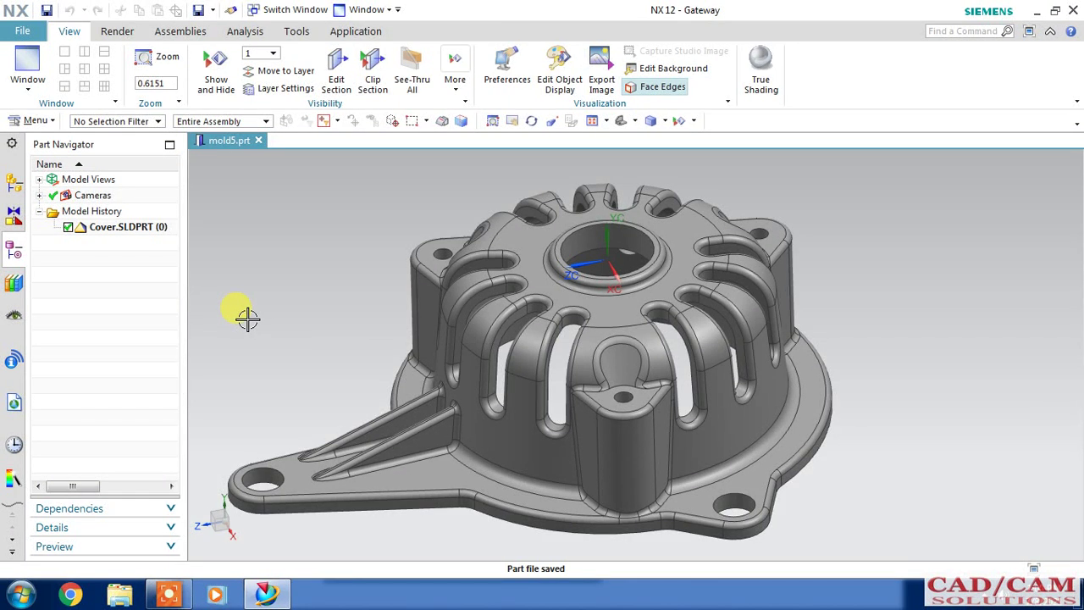
Step: Use WCS Dynamics at the central hole to rotate the WCS -90° about its XC axis
mouse_move(890, 469)
middle_mouse_down()
mouse_move(872, 300)
mouse_move(830, 440)
mouse_move(730, 448)
mouse_move(805, 422)
mouse_move(828, 394)
mouse_move(791, 412)
mouse_move(810, 435)
middle_mouse_up()
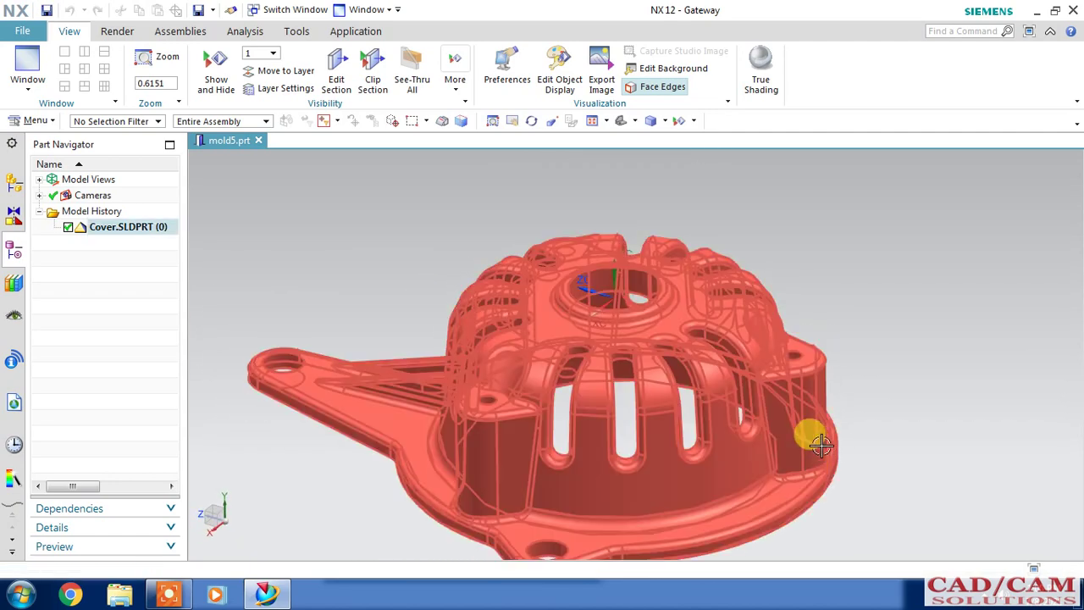
scroll(838, 471, "down", 2)
scroll(838, 471, "up", 1)
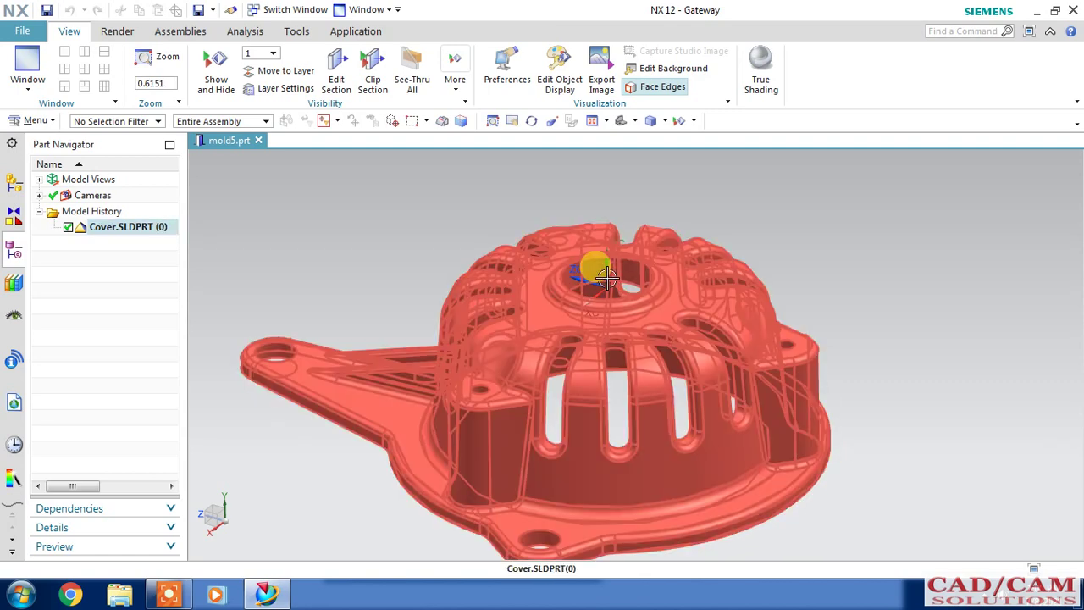
mouse_move(601, 300)
middle_mouse_down()
mouse_move(765, 259)
mouse_move(738, 296)
middle_mouse_up()
left_click(608, 412)
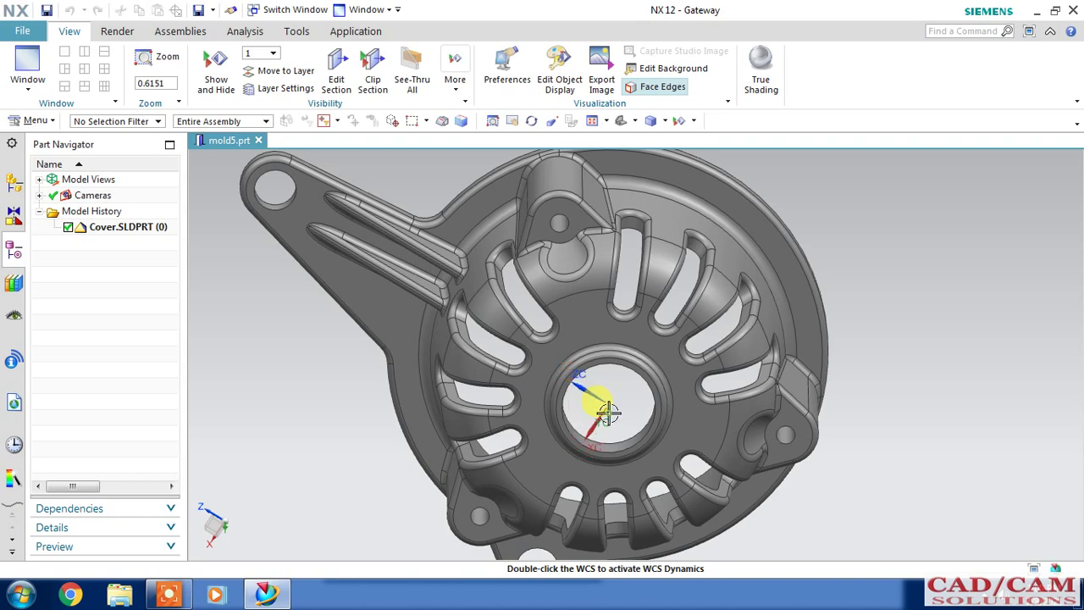
double_click(603, 414)
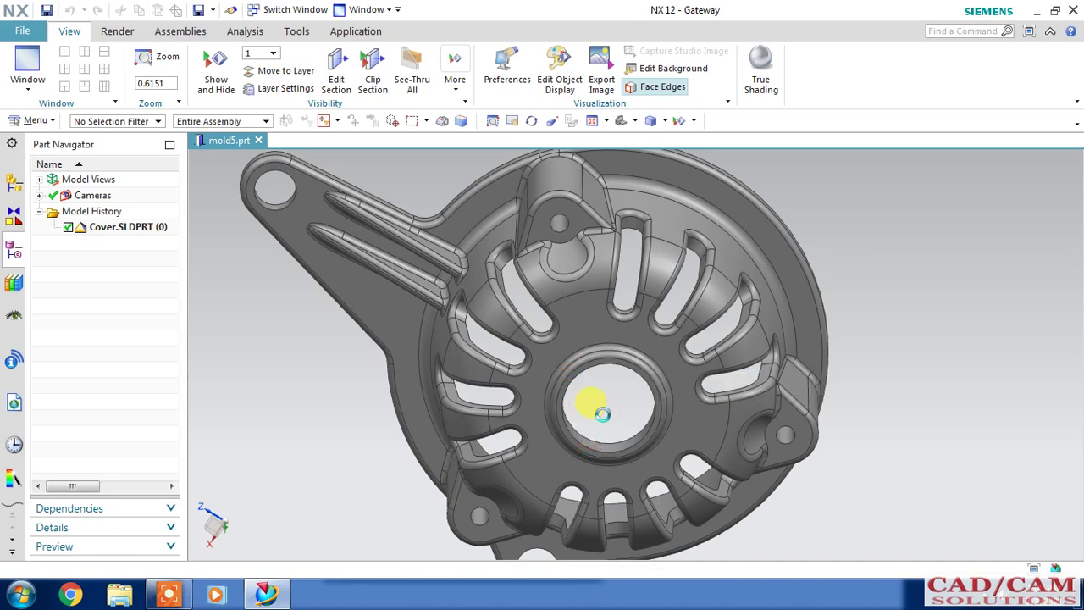
mouse_move(886, 477)
middle_mouse_down()
mouse_move(903, 401)
mouse_move(864, 370)
middle_mouse_up()
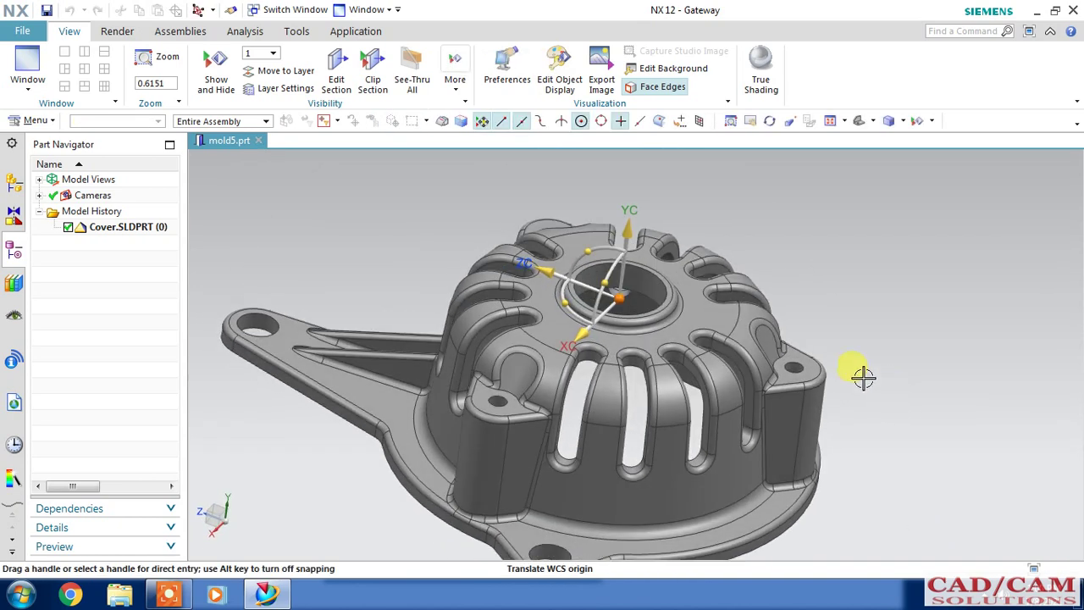
left_click_drag(574, 234, 644, 268)
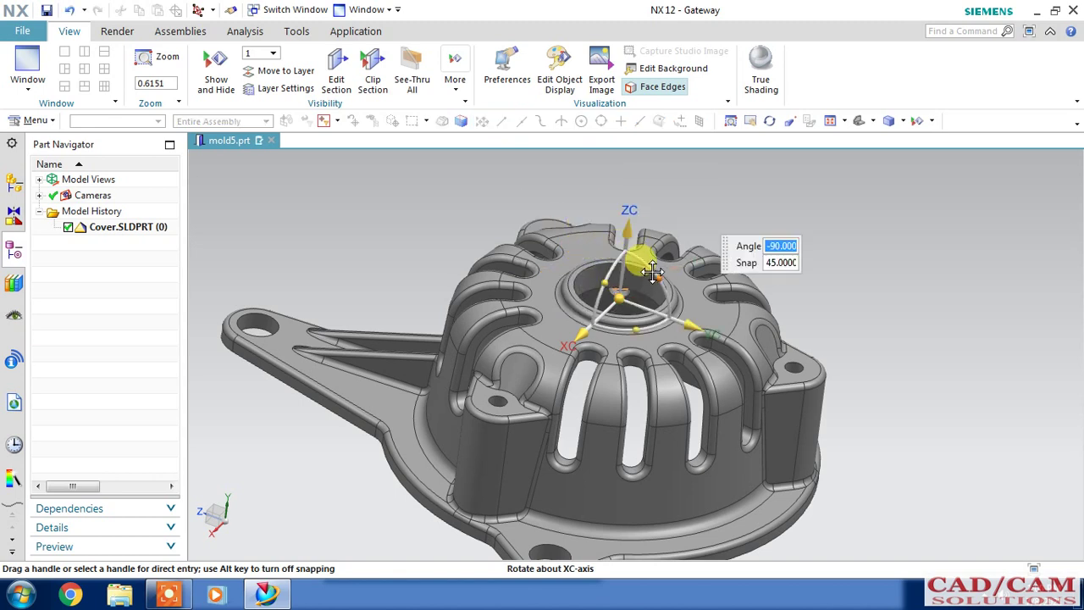
right_click(890, 232)
left_click(915, 240)
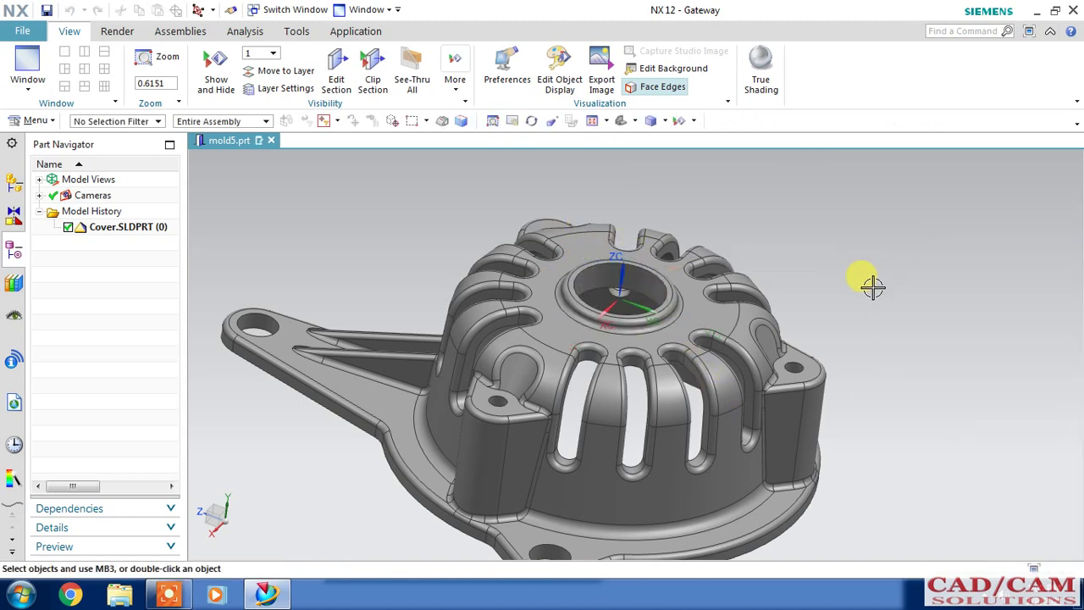
mouse_move(873, 288)
middle_mouse_down()
mouse_move(871, 314)
mouse_move(852, 330)
mouse_move(868, 401)
middle_mouse_up()
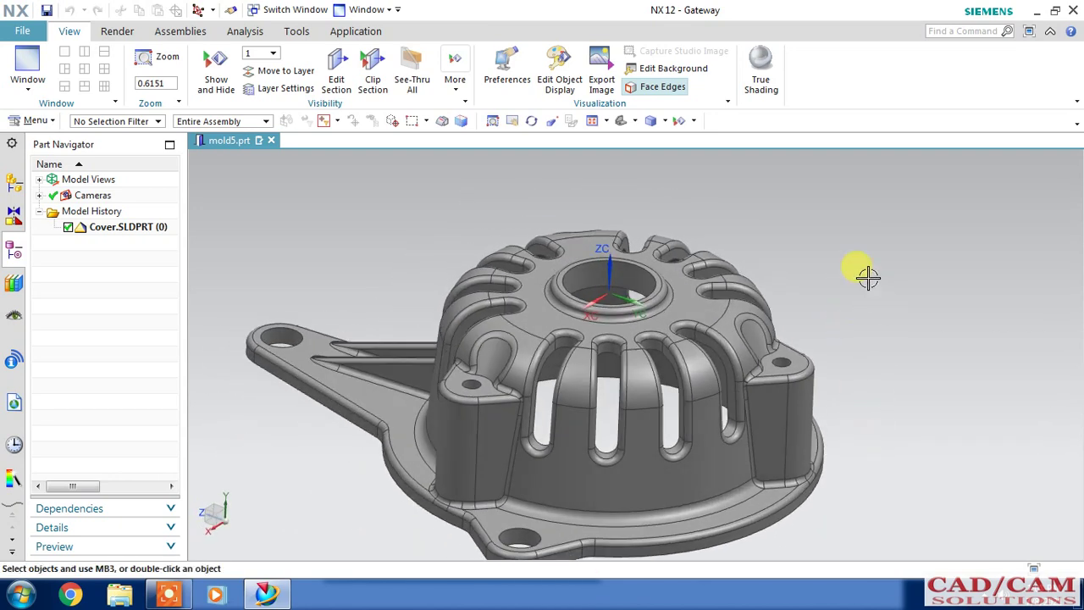
scroll(818, 397, "down", 1)
Step: Switch to the Mold application and enable the Mold Wizard ribbon tab
left_click(356, 32)
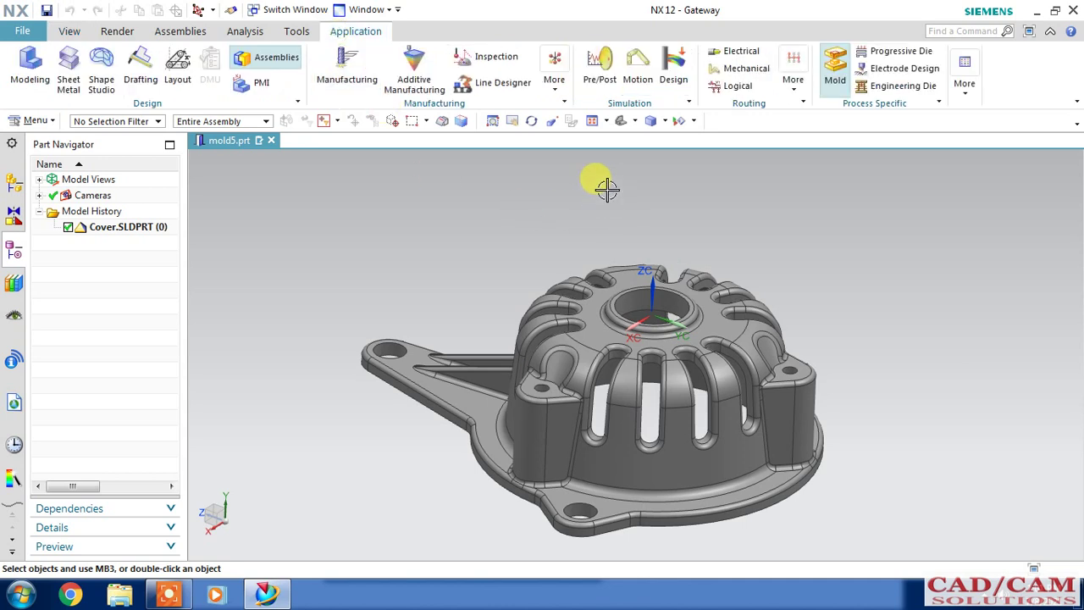
left_click(841, 80)
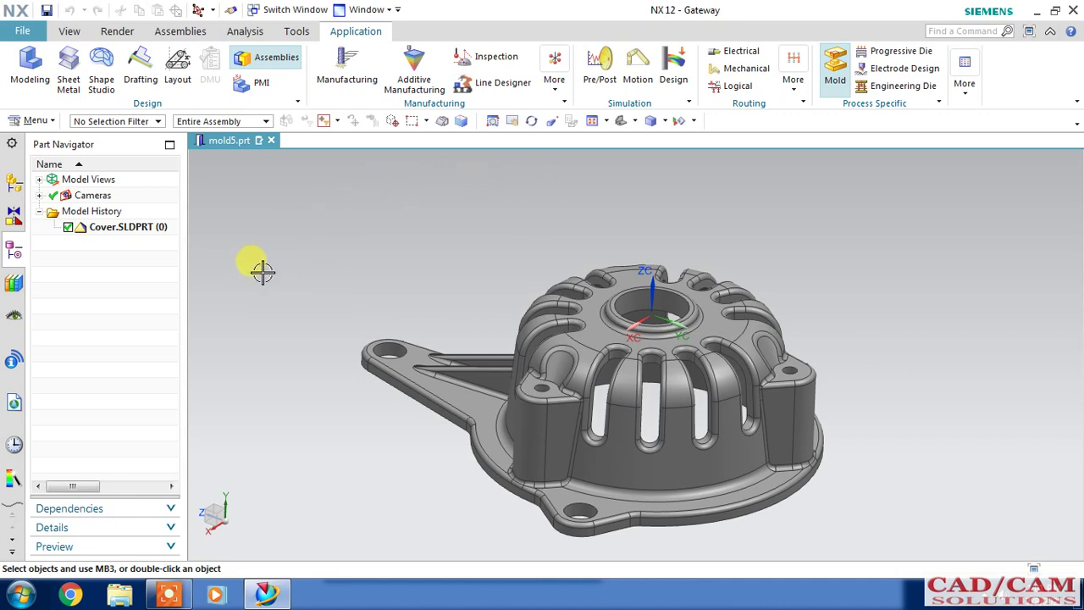
right_click(419, 37)
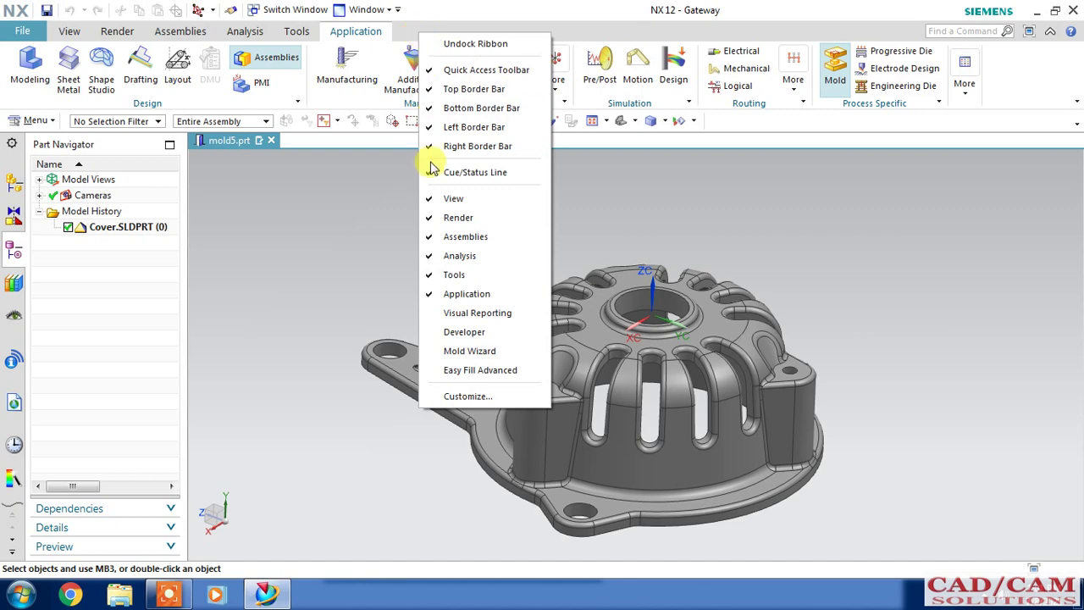
left_click(469, 351)
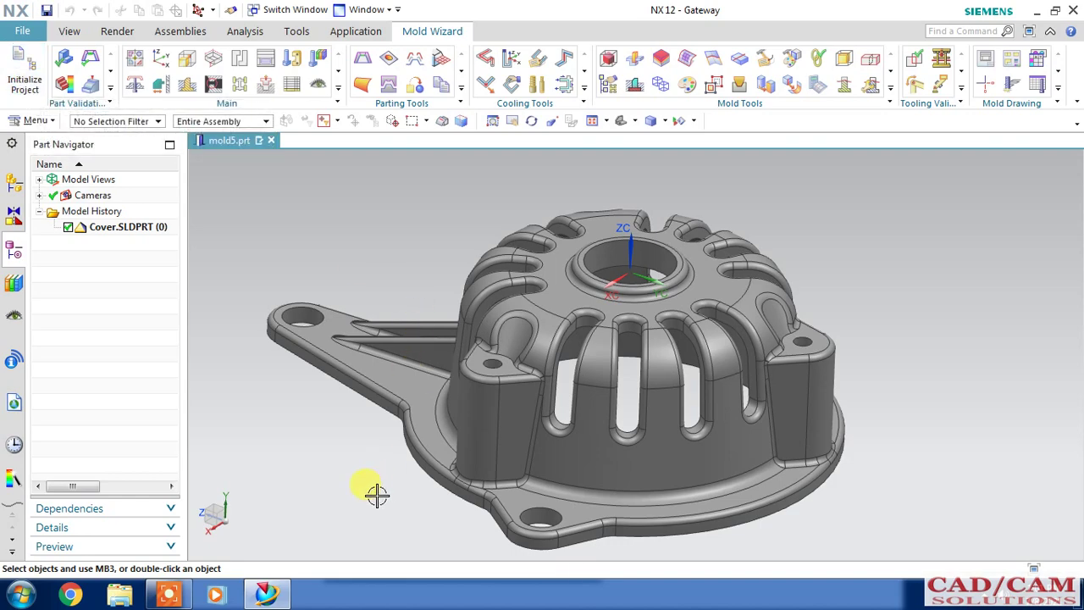
mouse_move(424, 344)
middle_mouse_down()
mouse_move(474, 322)
mouse_move(483, 331)
mouse_move(435, 307)
mouse_move(375, 331)
mouse_move(419, 398)
mouse_move(387, 375)
middle_mouse_up()
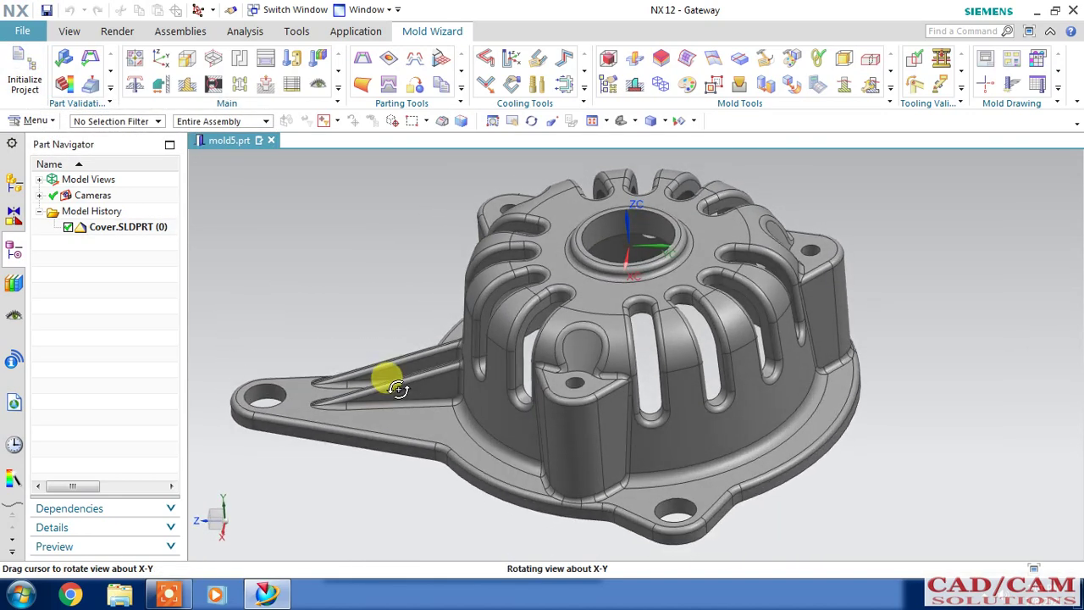
scroll(435, 399, "down", 2)
mouse_move(482, 442)
middle_mouse_down()
mouse_move(496, 424)
mouse_move(435, 406)
middle_mouse_up()
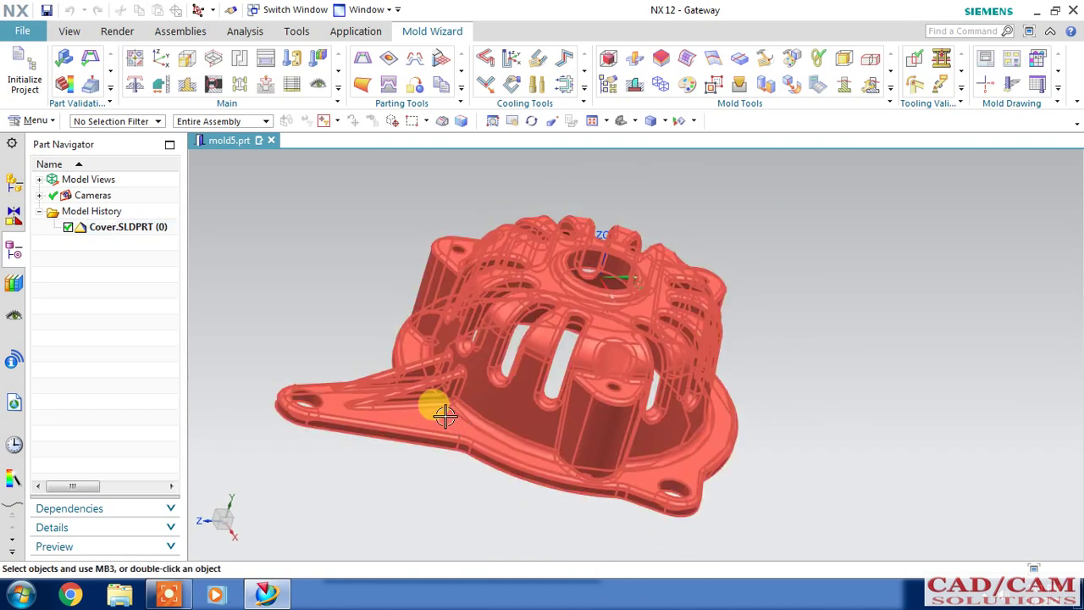
Step: Run Initialize Project with ABS+PC material at 1.0055 shrinkage to create mold5_top_000
left_click(34, 91)
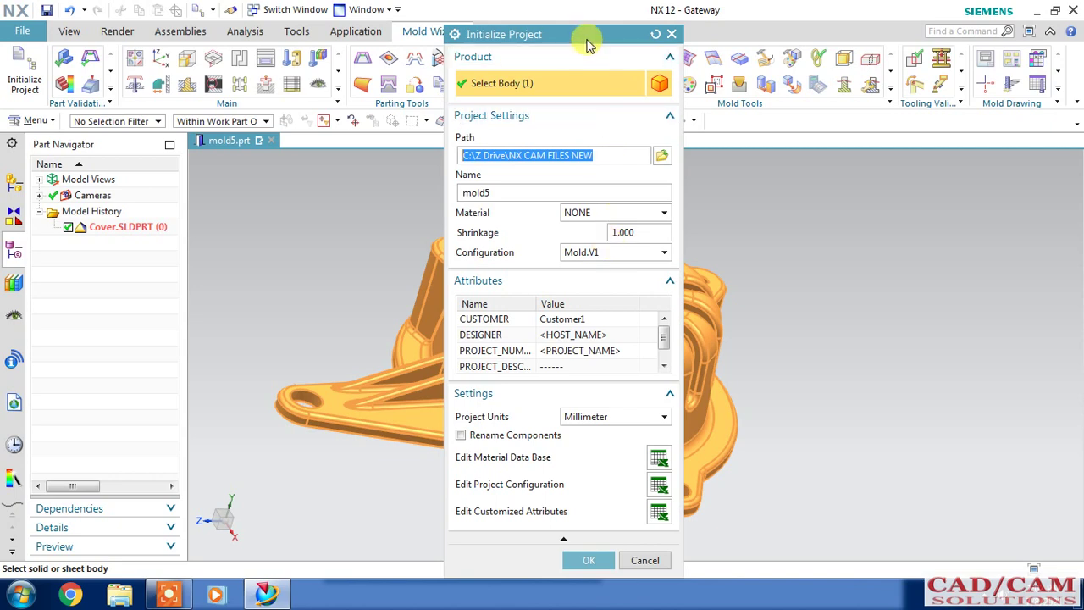
left_click_drag(588, 34, 254, 10)
left_click(264, 188)
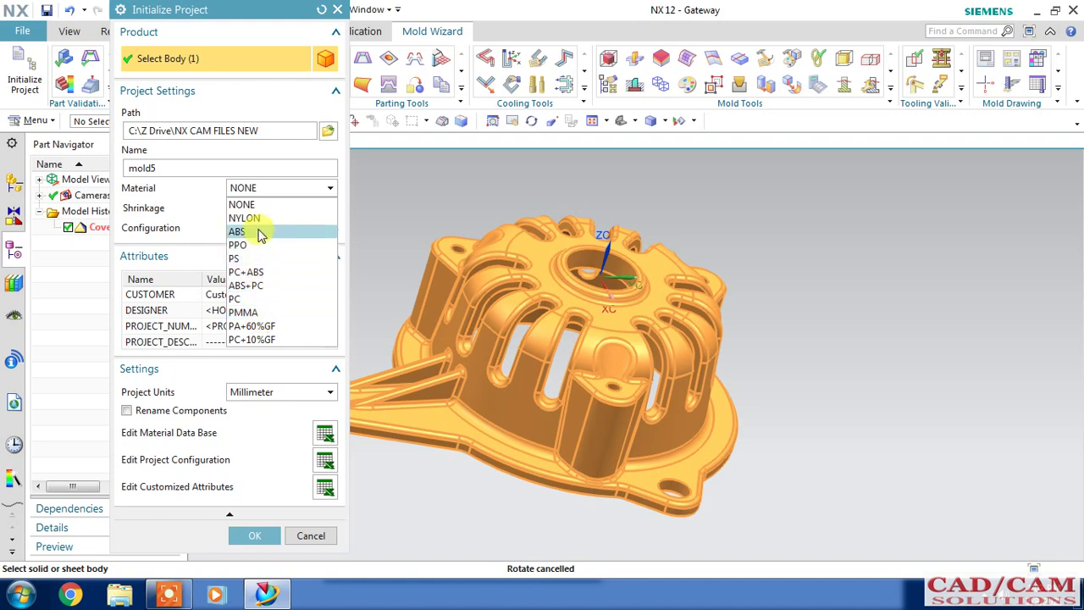
left_click(261, 287)
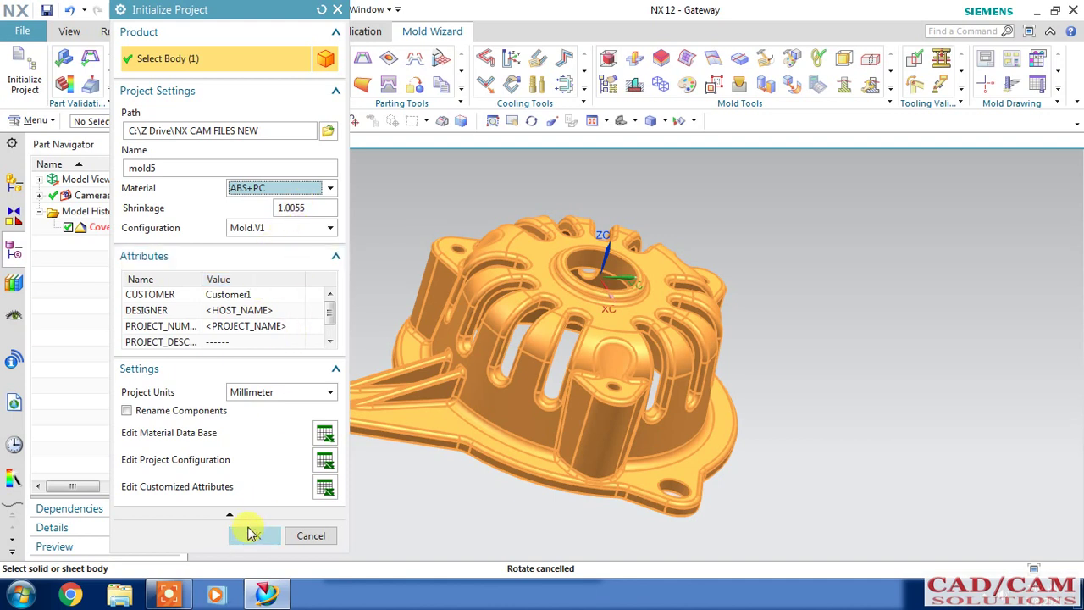
left_click(255, 537)
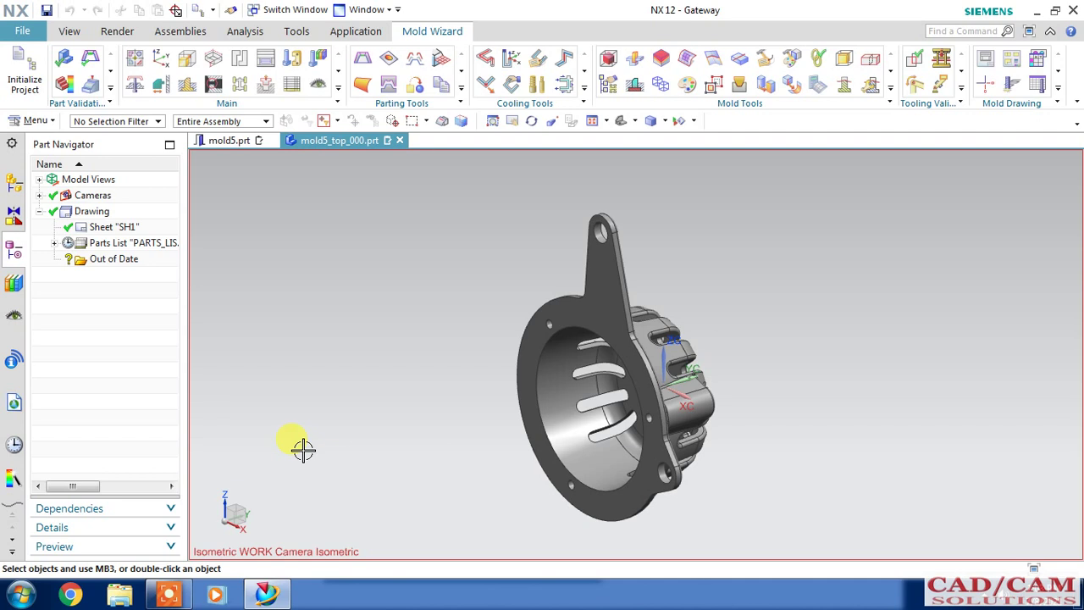
Step: Close mold5_top_000.prt without saving and reopen mold5.prt from recent files
left_click(401, 144)
left_click(542, 313)
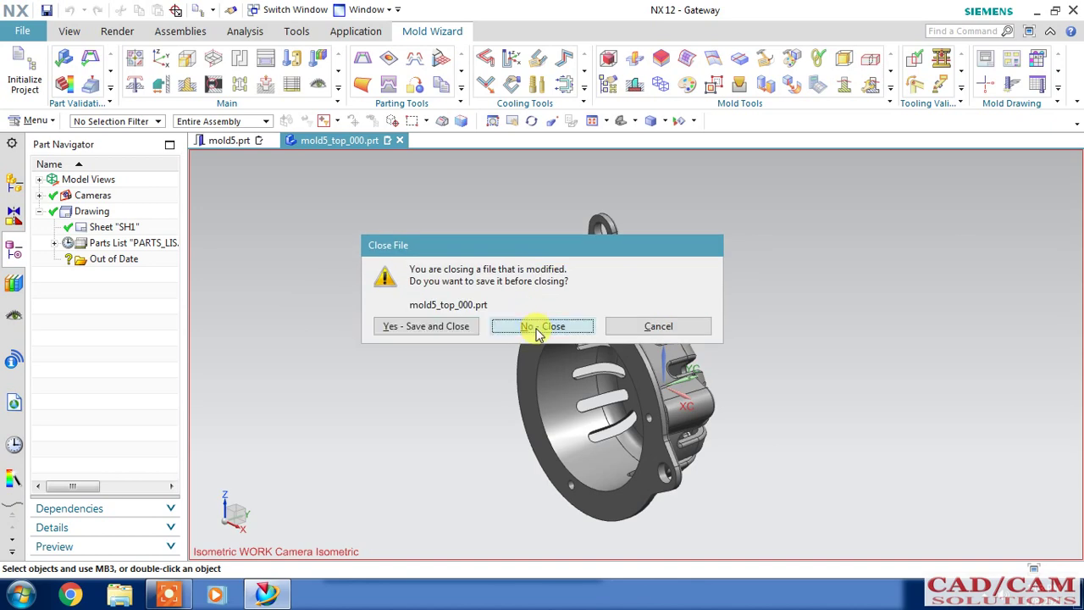
left_click(536, 327)
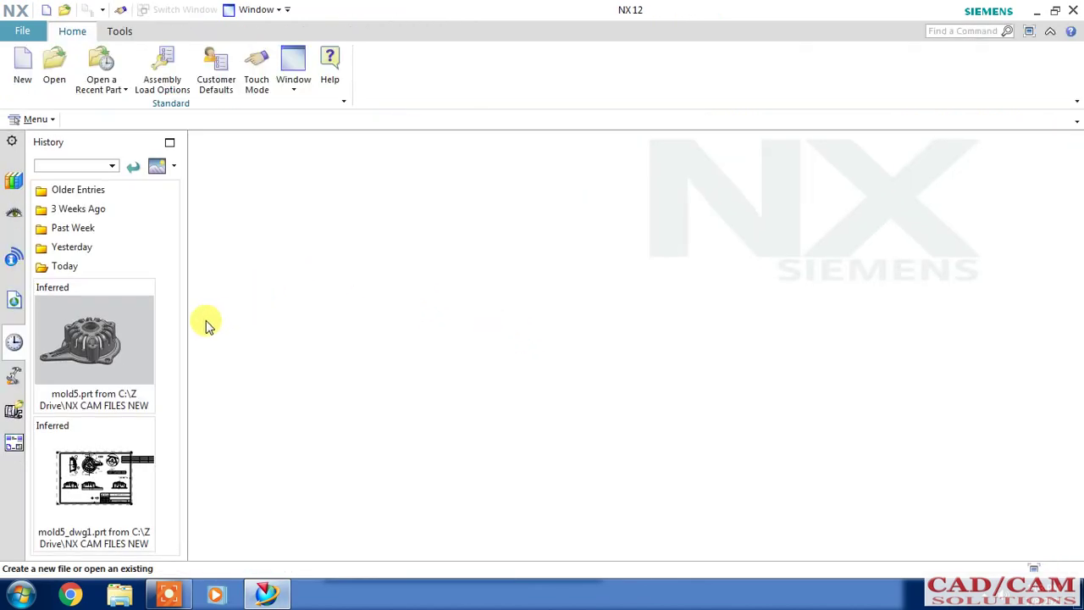
left_click(137, 330)
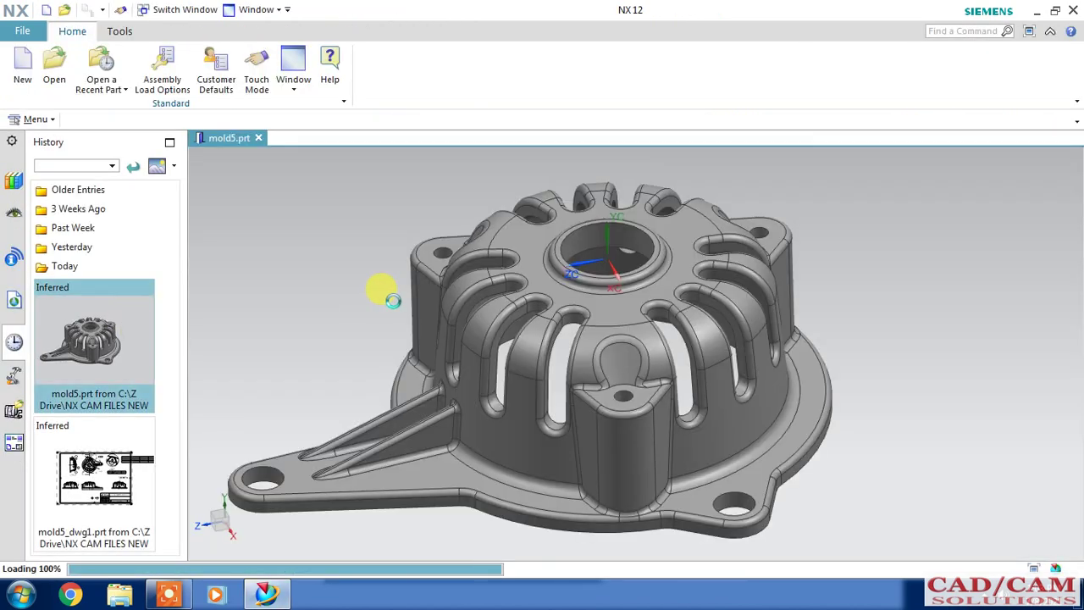
Step: Save mold5.prt as mold5 into a newly created NEW MOLD folder
left_click(25, 32)
mouse_move(51, 128)
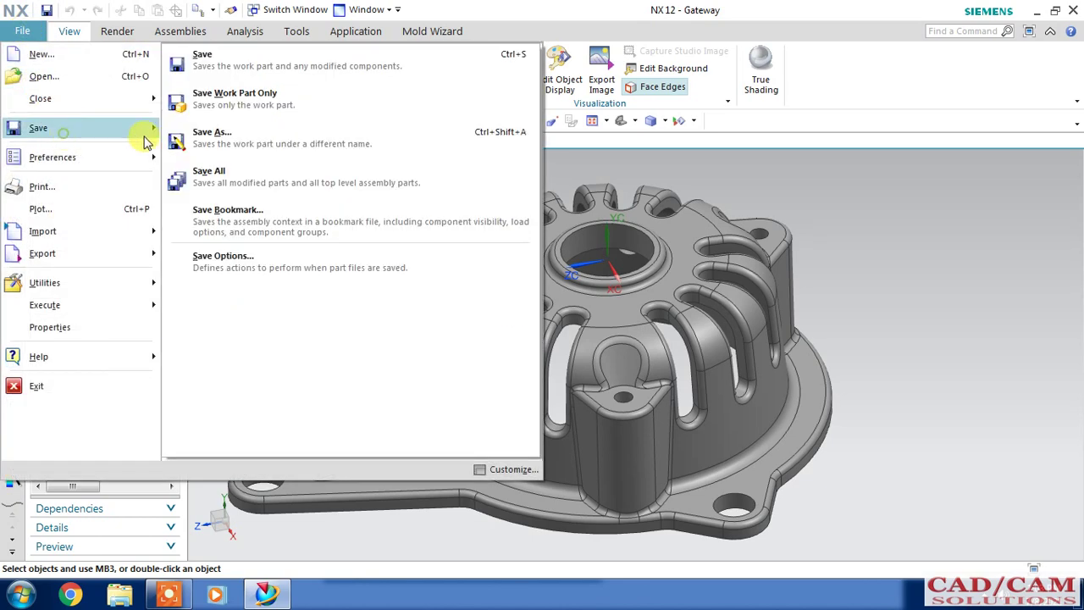
left_click(245, 119)
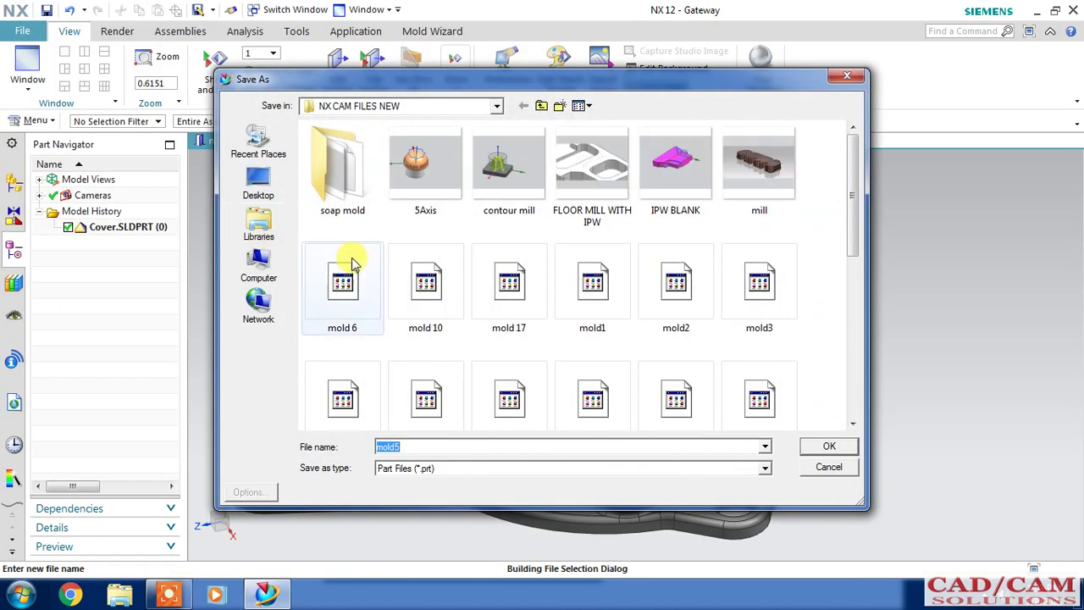
left_click(560, 105)
type("NEW MOLD")
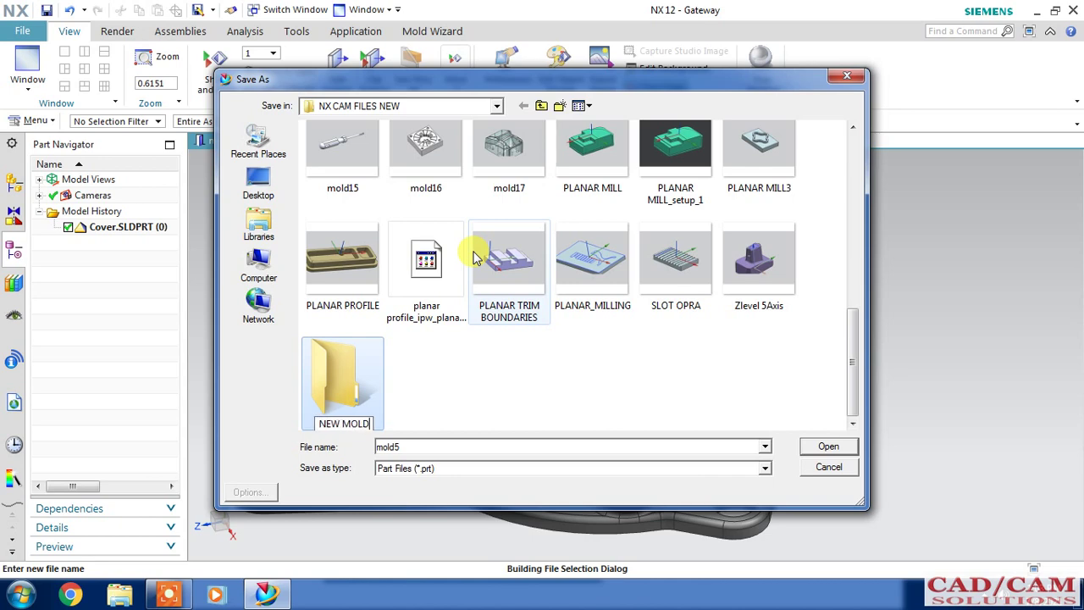
key("Return")
key("Return")
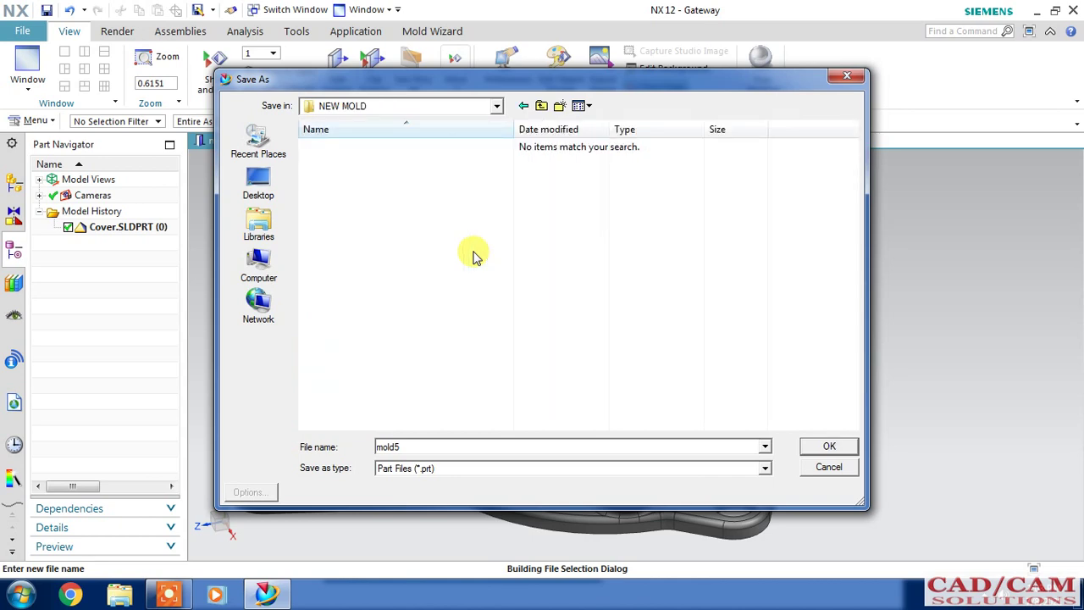
left_click(826, 455)
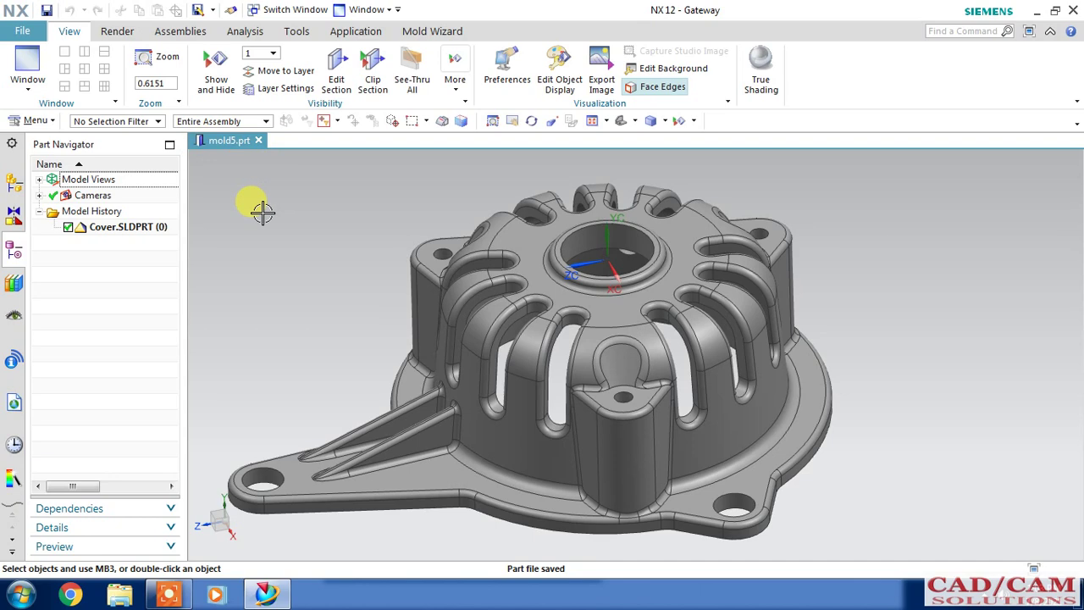
Step: Run Mold Wizard's Initialize Project with PC+ABS material and 1.0045 shrinkage
left_click(432, 30)
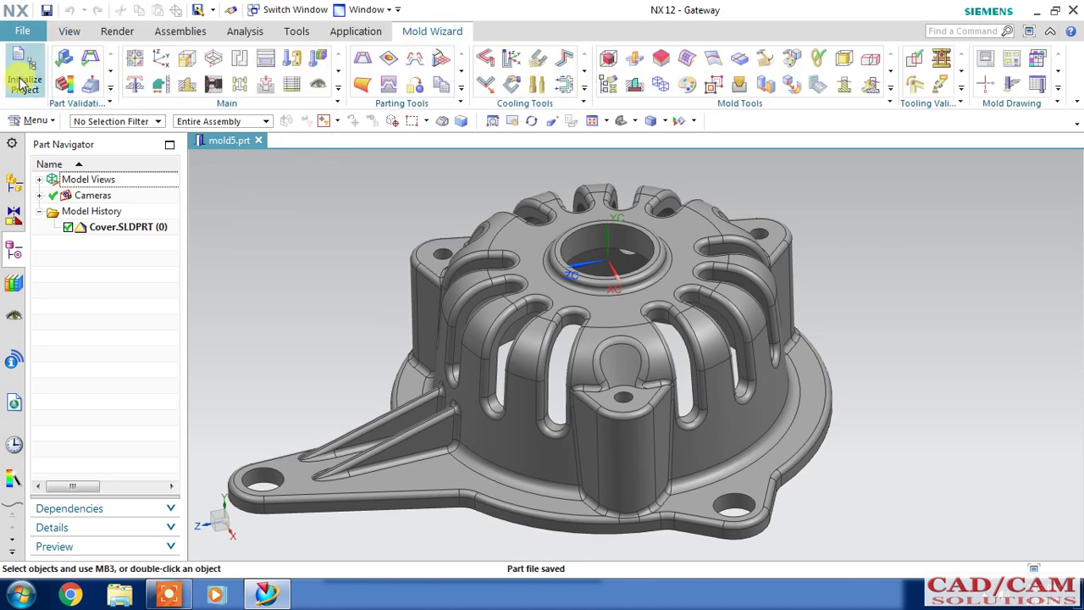
left_click(24, 82)
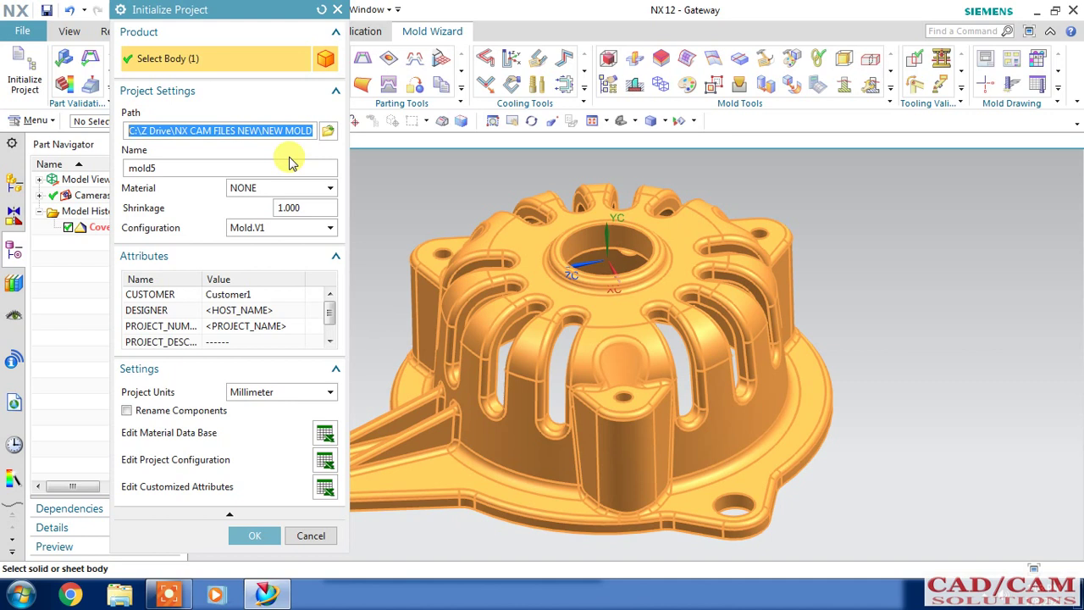
left_click(281, 186)
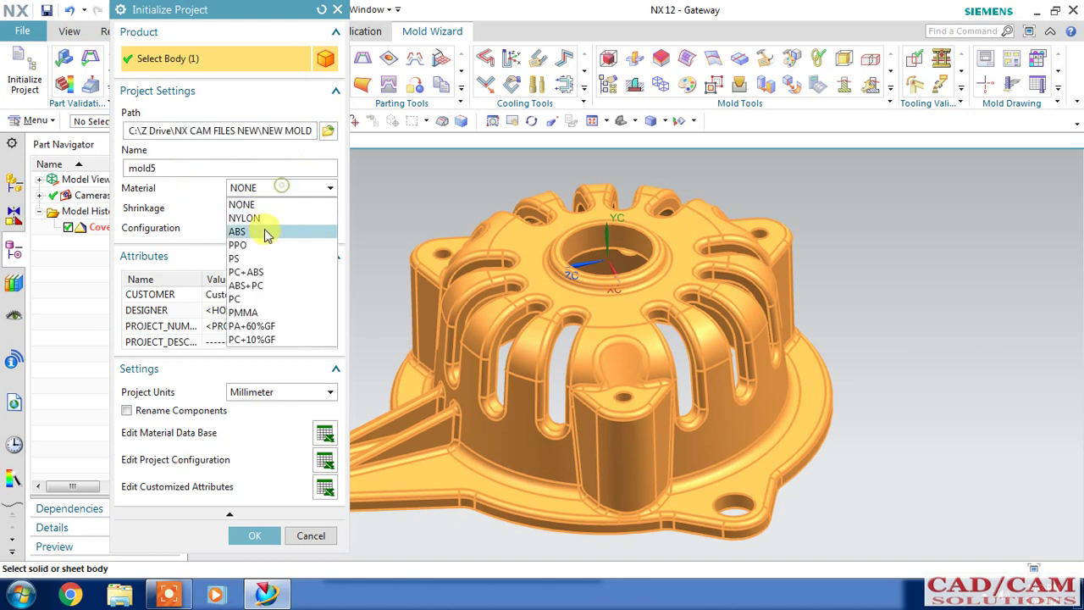
left_click(269, 272)
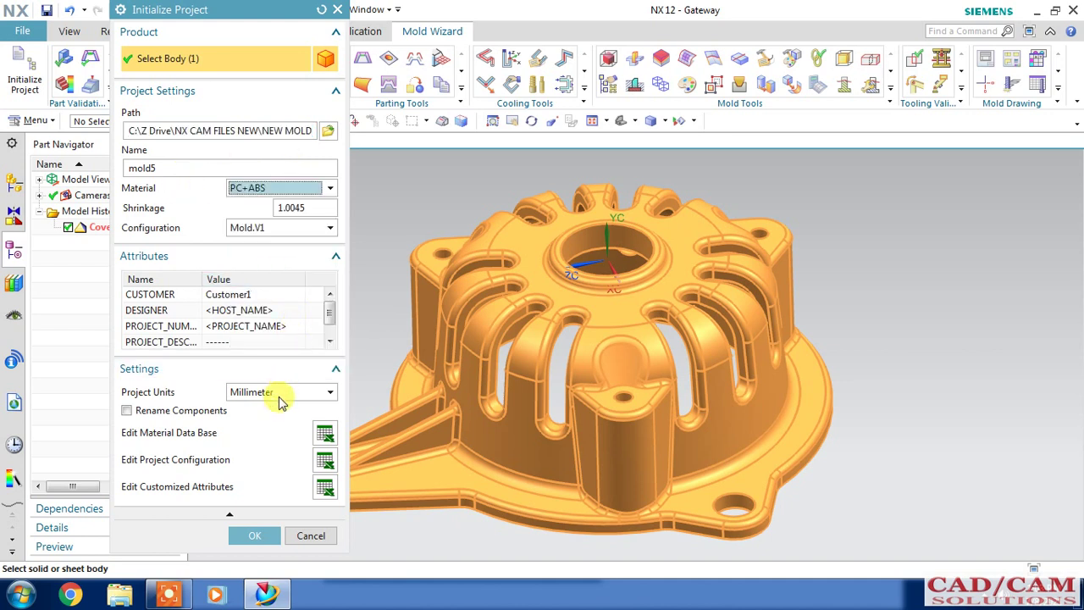
left_click(256, 535)
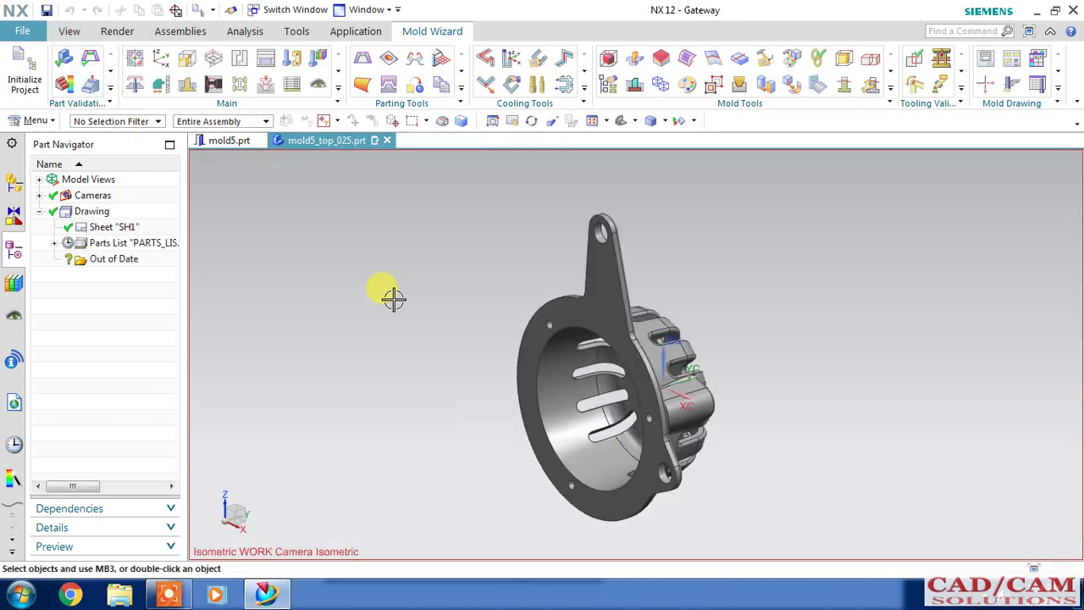
Step: Save the mold5_top_025 project files
middle_click_drag(394, 299, 301, 293)
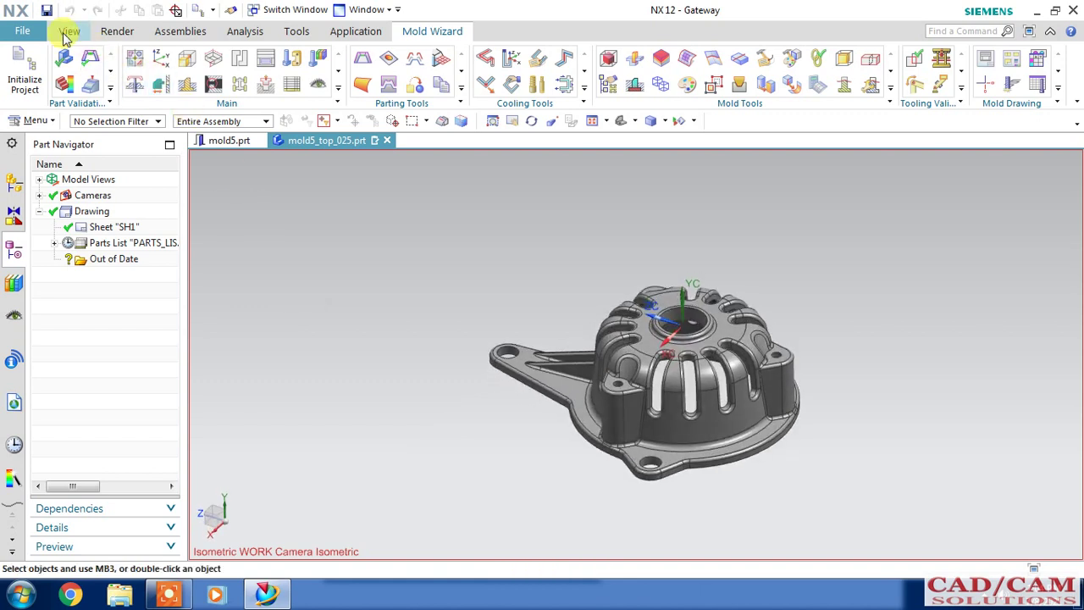
left_click(46, 10)
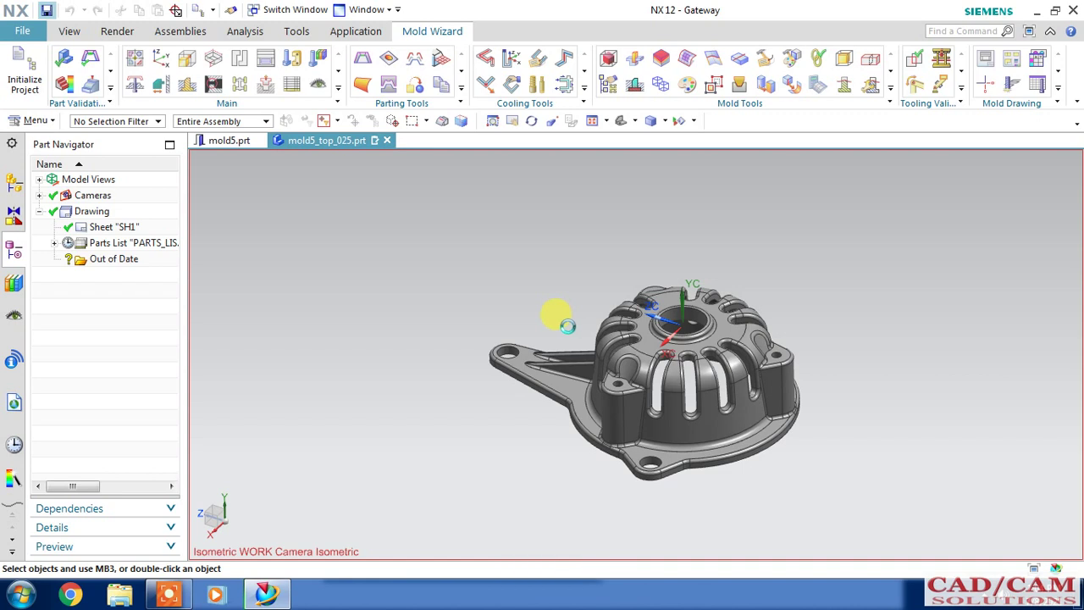
key("ctrl+s")
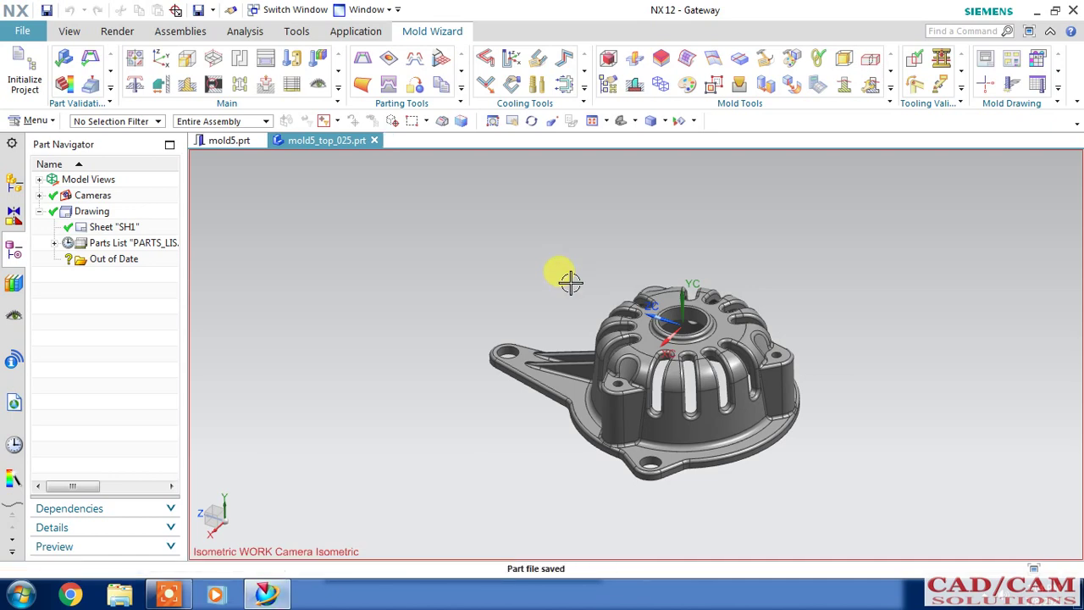
Step: Rotate the WCS -90° about XC so ZC points straight up
mouse_move(683, 327)
middle_mouse_down()
mouse_move(653, 249)
mouse_move(661, 372)
middle_mouse_up()
double_click(678, 376)
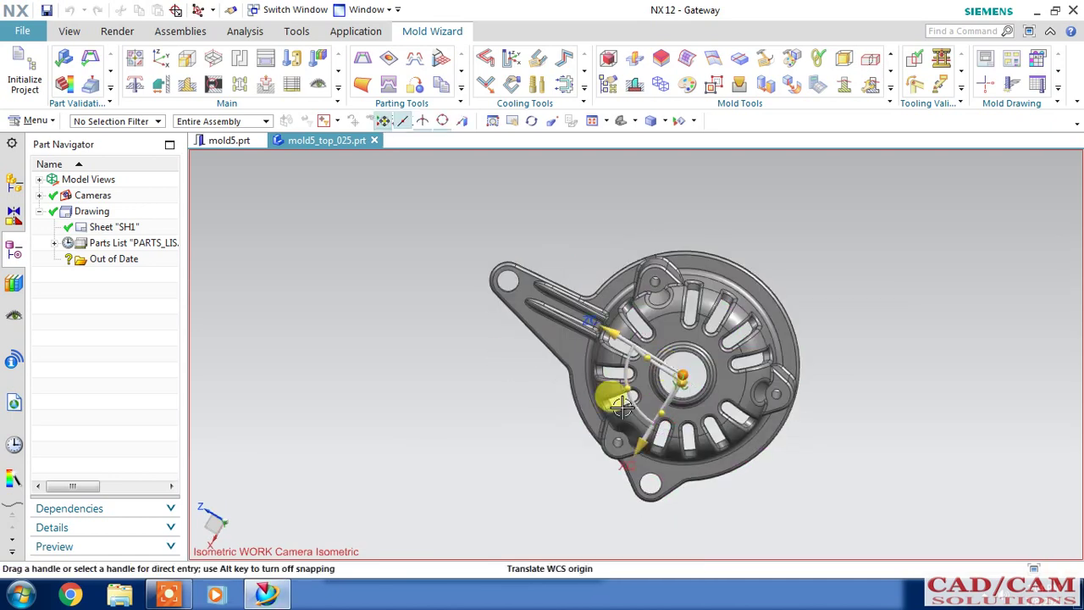
mouse_move(452, 463)
middle_mouse_down()
mouse_move(467, 393)
mouse_move(593, 322)
middle_mouse_up()
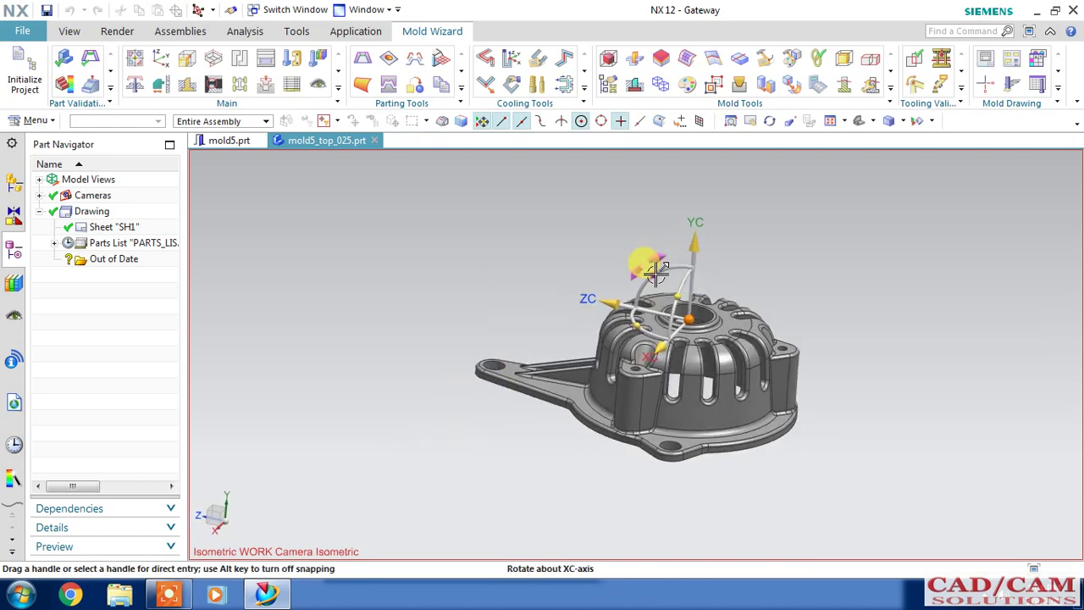
left_click_drag(693, 271, 722, 294)
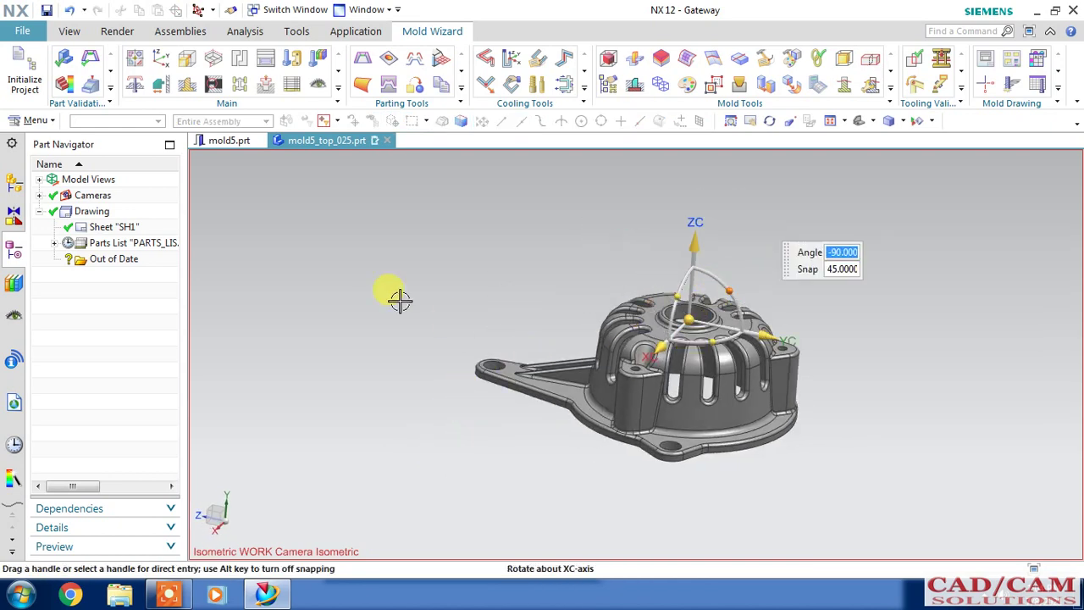
right_click(334, 248)
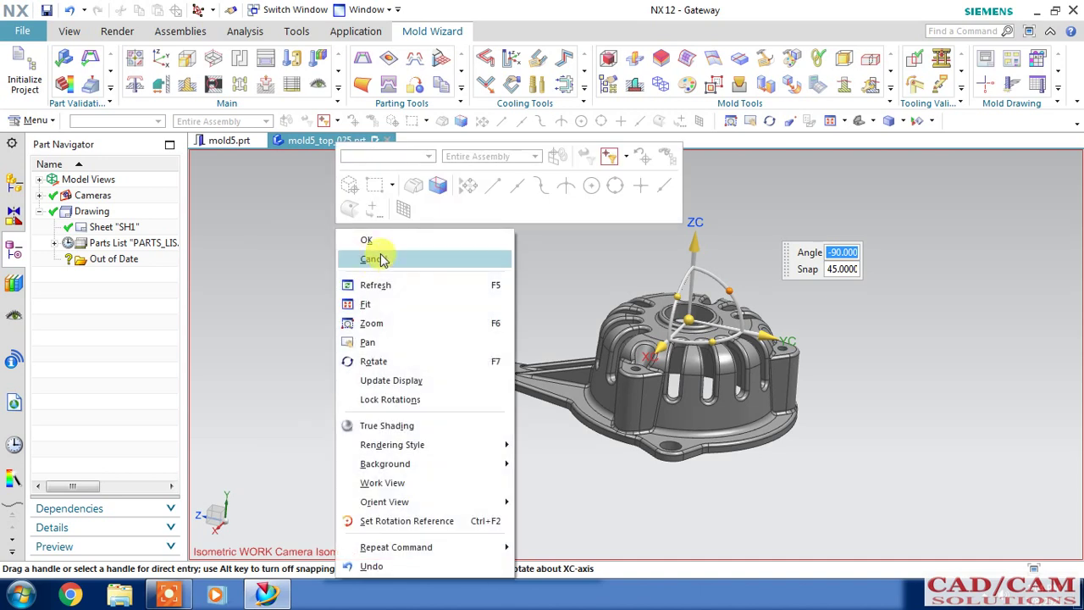
left_click(379, 252)
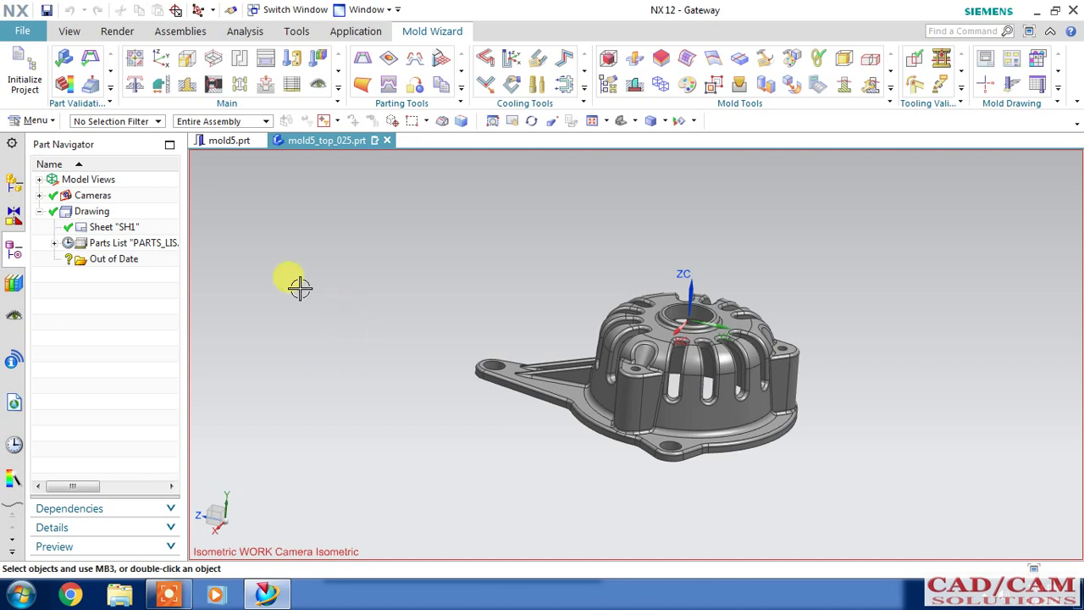
left_click(191, 61)
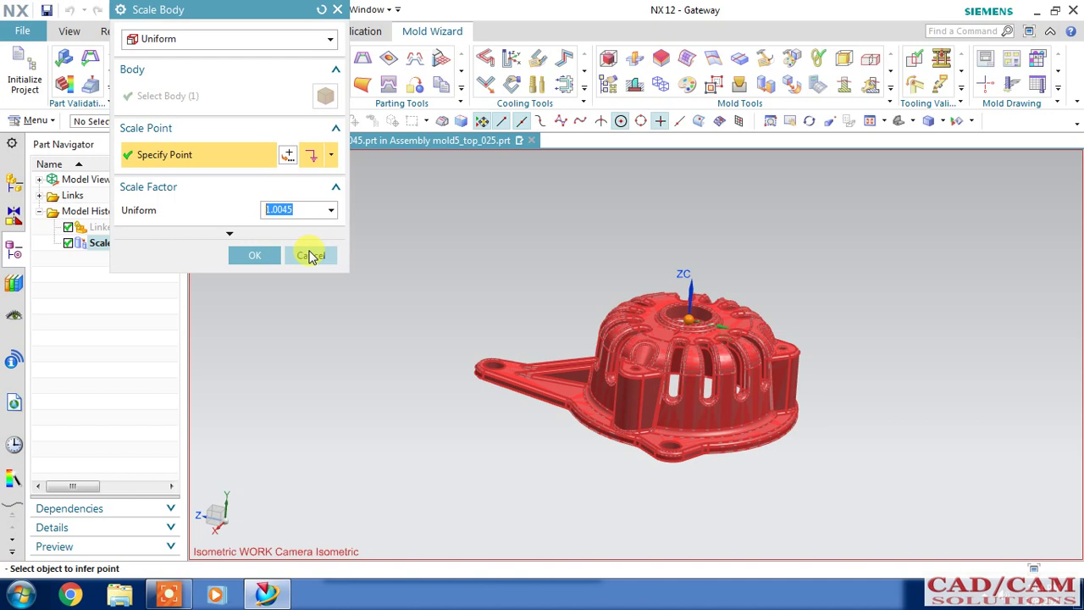
left_click(196, 39)
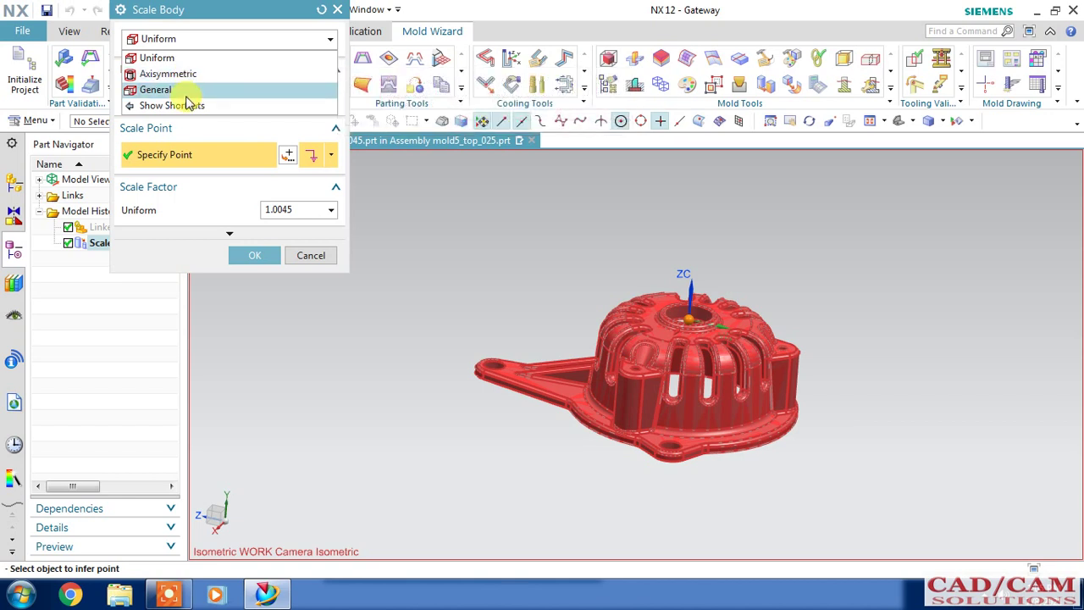
left_click(179, 90)
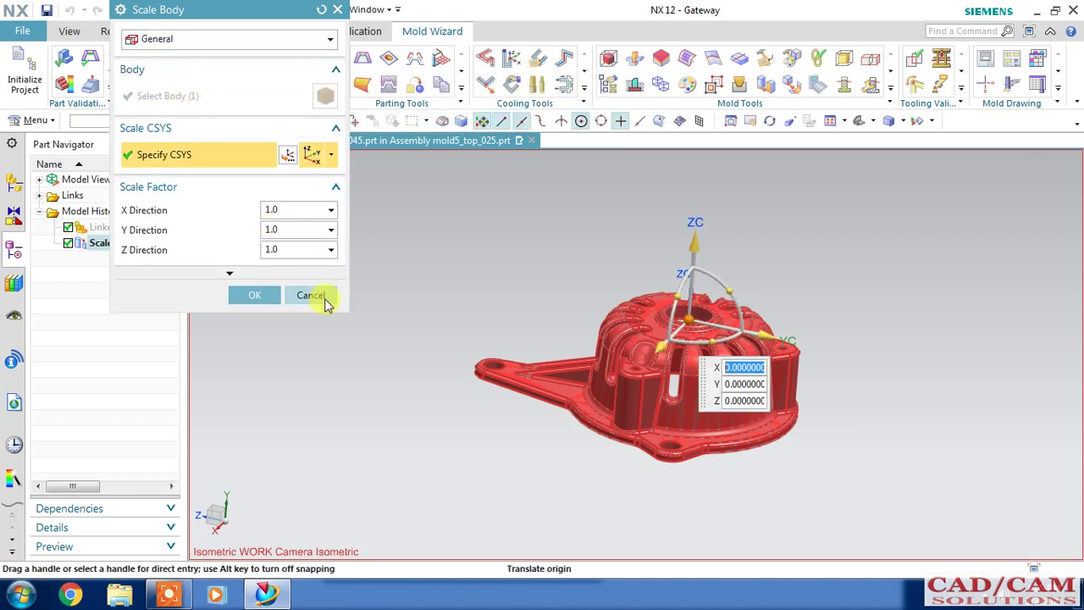
left_click(322, 305)
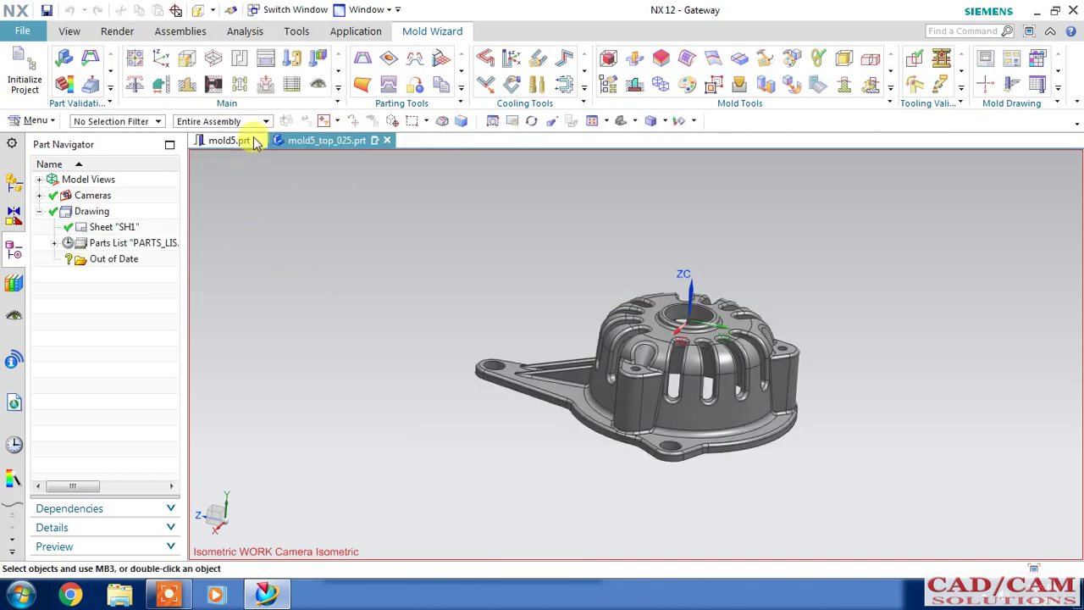
Step: Open Workpiece and keep the User Defined Block method spanning -145 to 245 mm
left_click(214, 59)
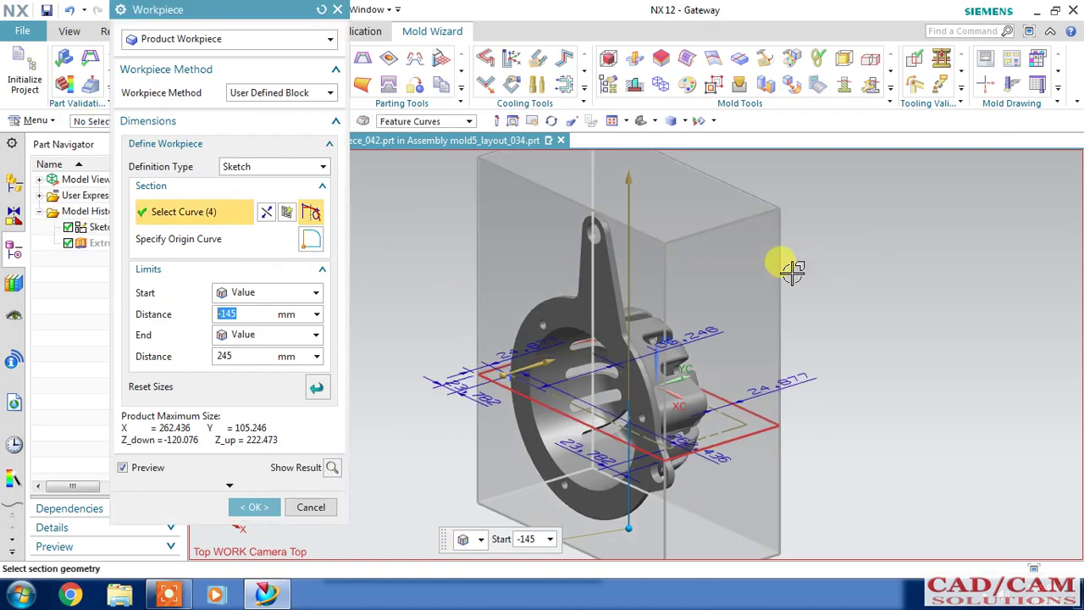
mouse_move(787, 266)
middle_mouse_down()
mouse_move(742, 241)
mouse_move(762, 194)
mouse_move(799, 213)
mouse_move(791, 226)
mouse_move(789, 213)
middle_mouse_up()
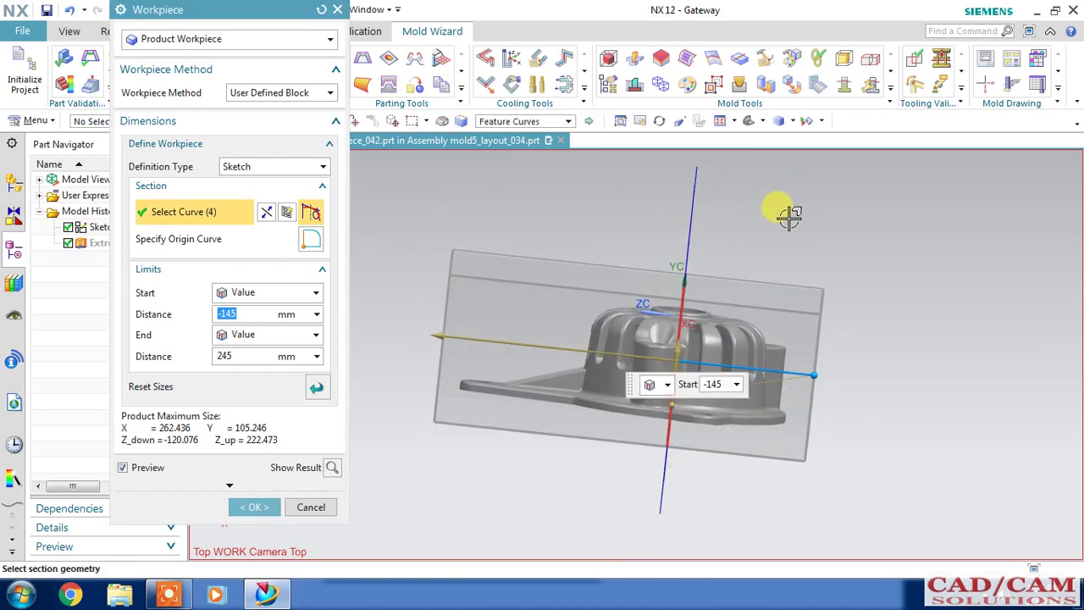
key("F8")
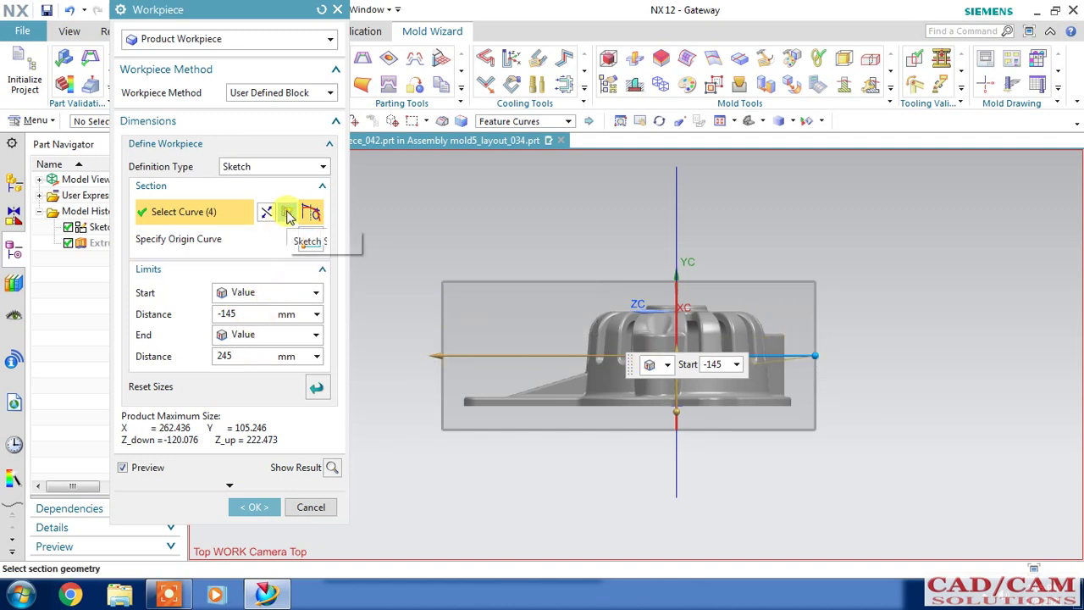
left_click(258, 95)
left_click(264, 109)
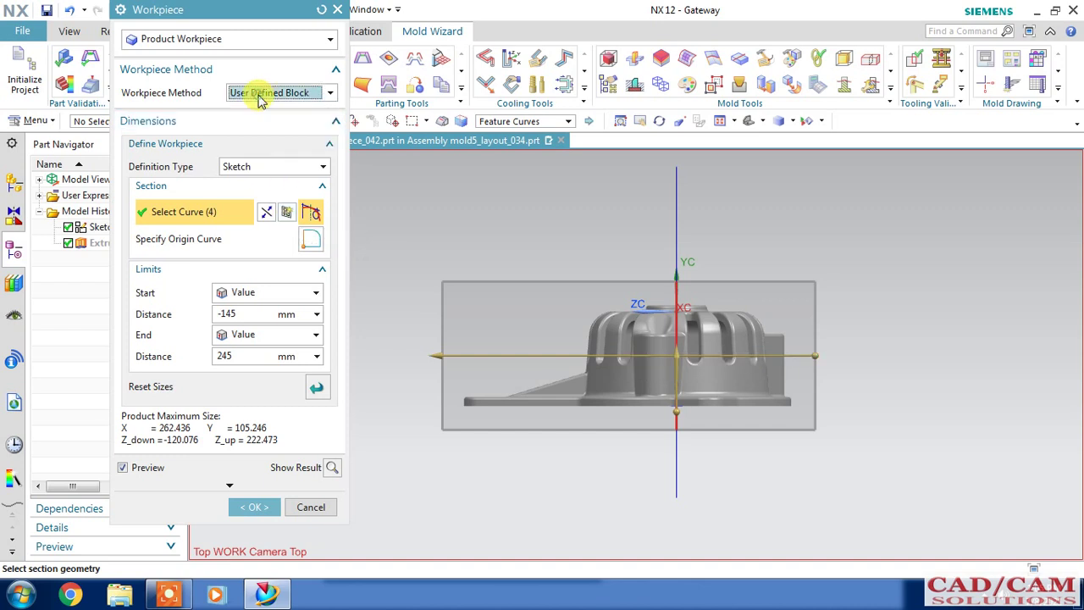
Step: Create the workpiece block around the cover, then open Check Regions
left_click(259, 508)
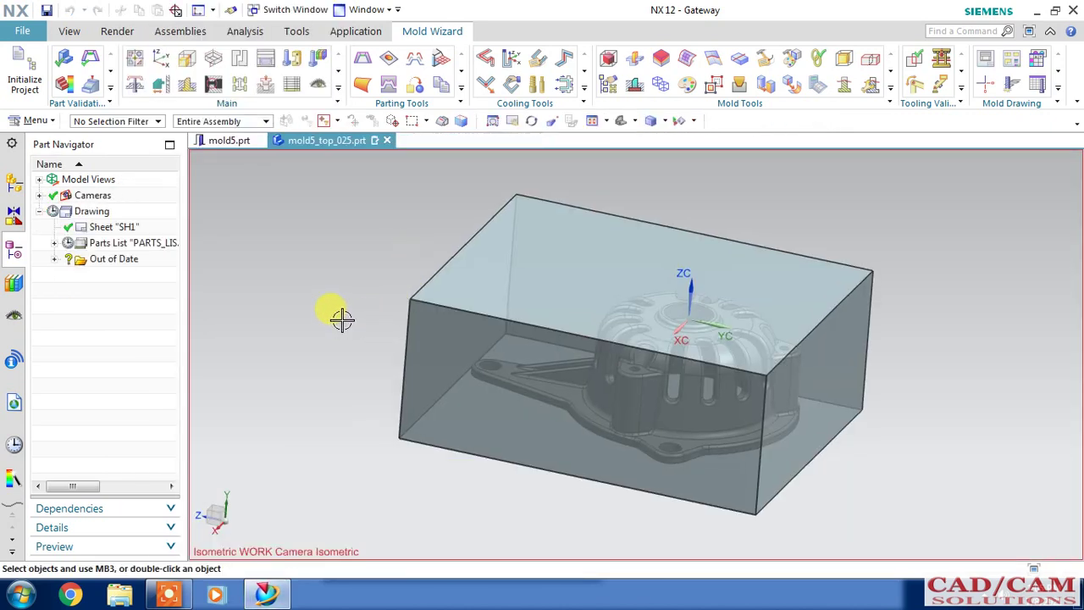
middle_click_drag(341, 319, 366, 326)
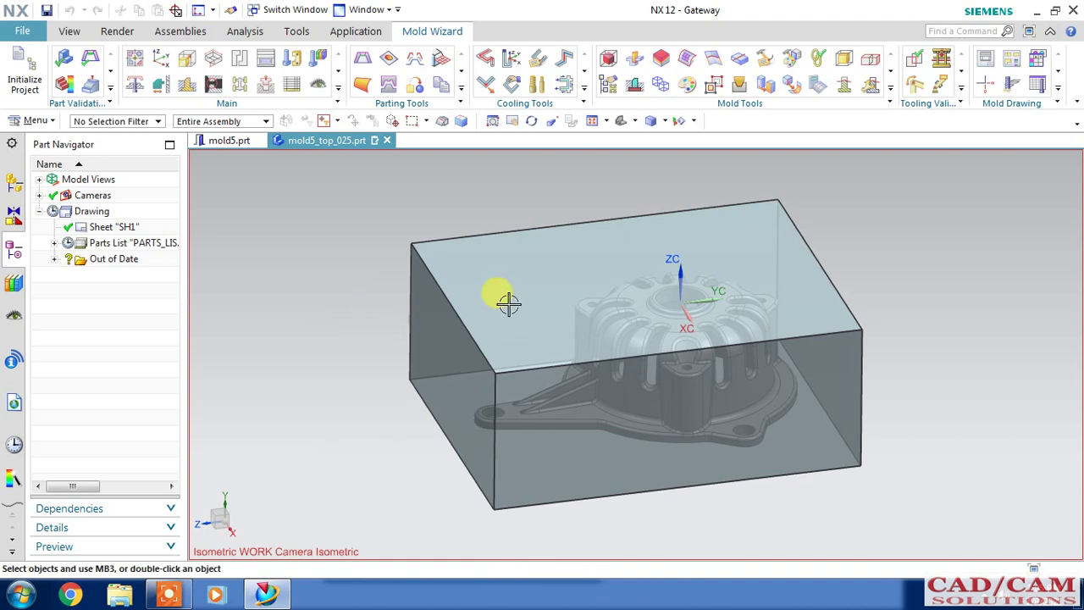
left_click(363, 57)
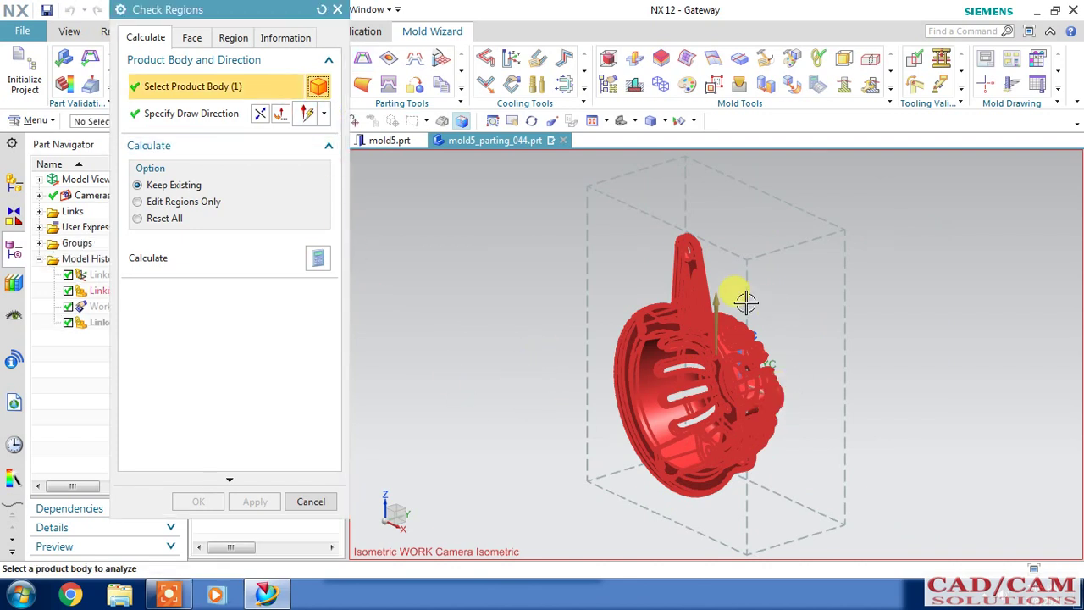
Step: Set draw direction -YC, reset all, and calculate: 15 cavity, 317 core, 30 undefined faces
left_click(324, 113)
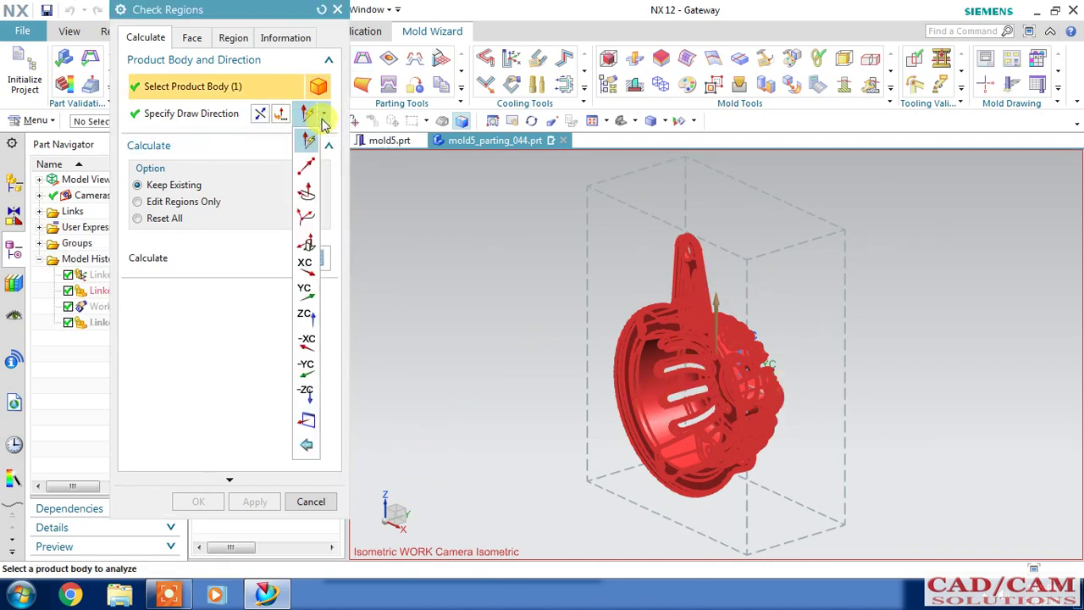
left_click(304, 364)
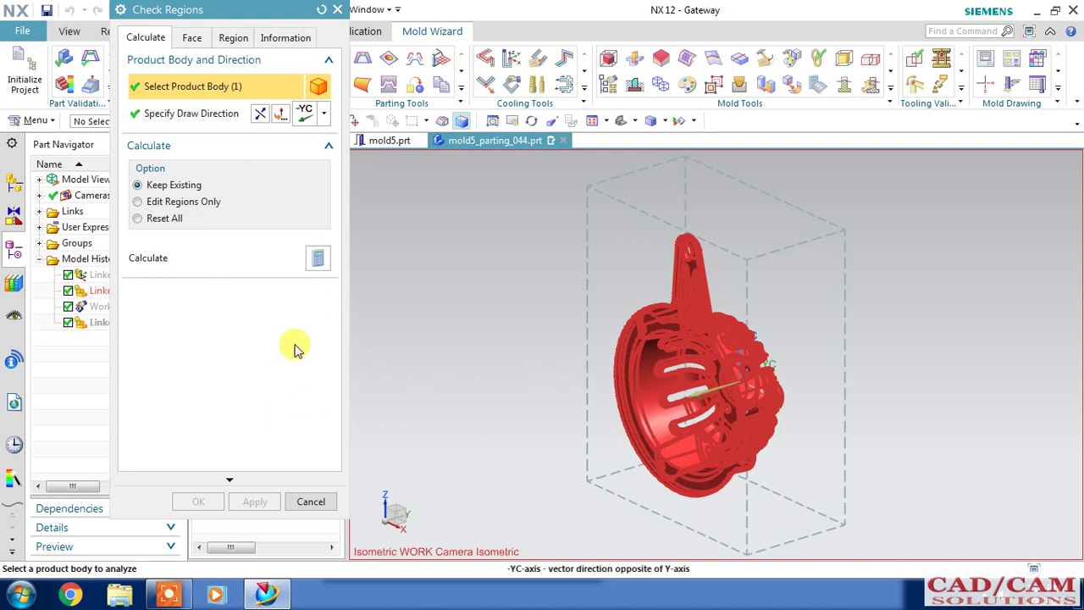
left_click(169, 218)
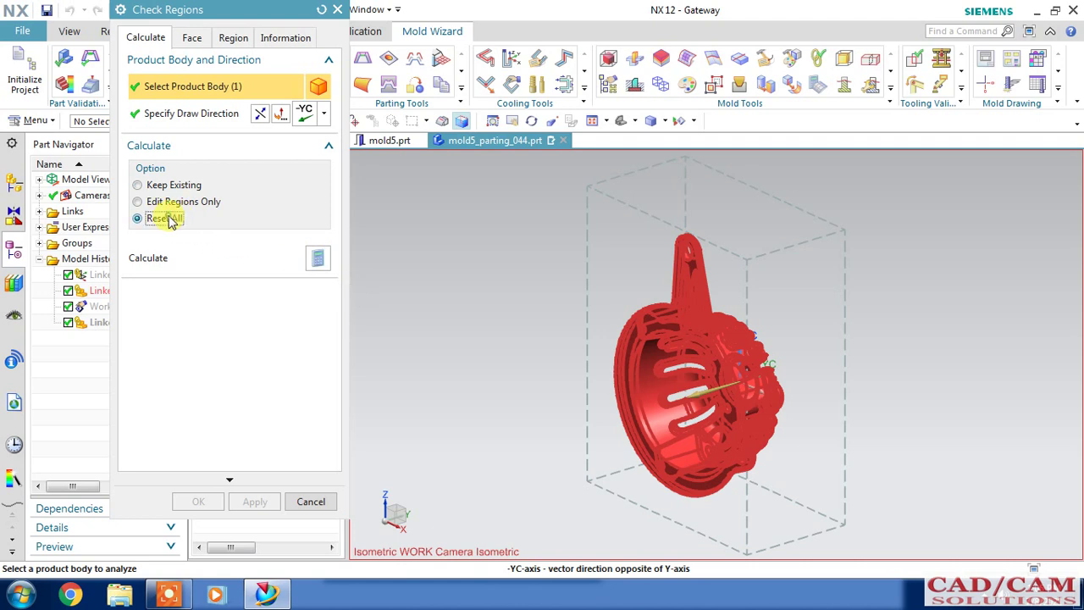
left_click(317, 257)
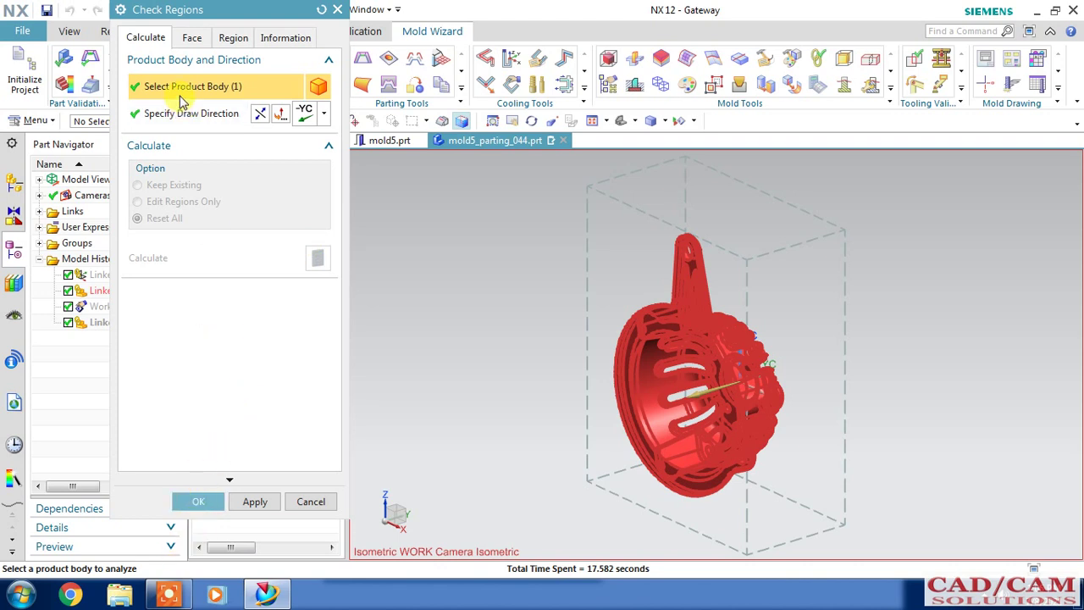
left_click(229, 37)
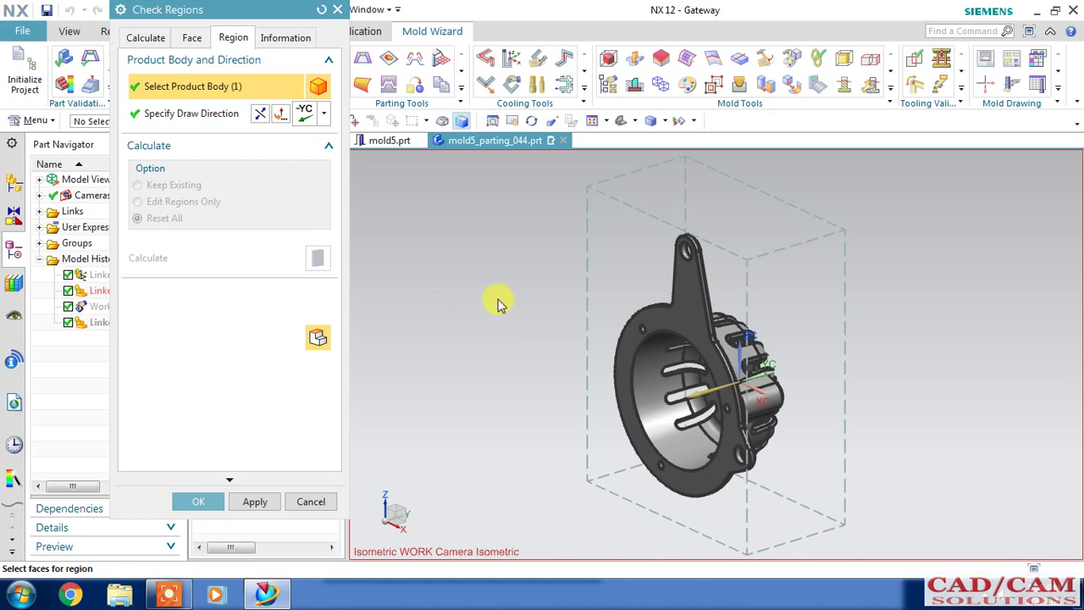
mouse_move(543, 313)
middle_mouse_down()
mouse_move(467, 339)
mouse_move(460, 331)
mouse_move(552, 307)
mouse_move(500, 309)
middle_mouse_up()
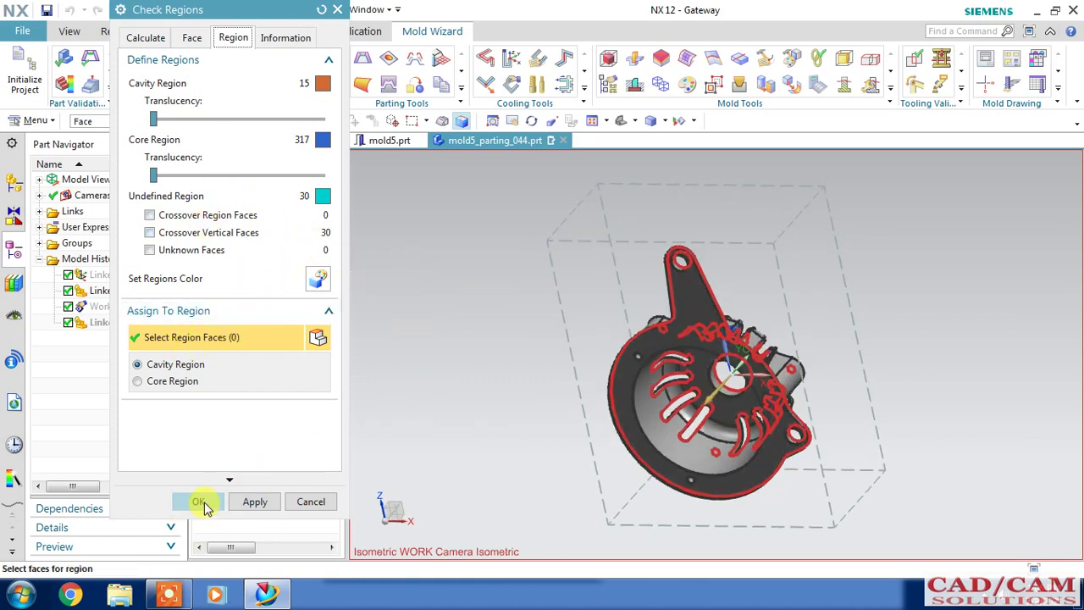
left_click(203, 501)
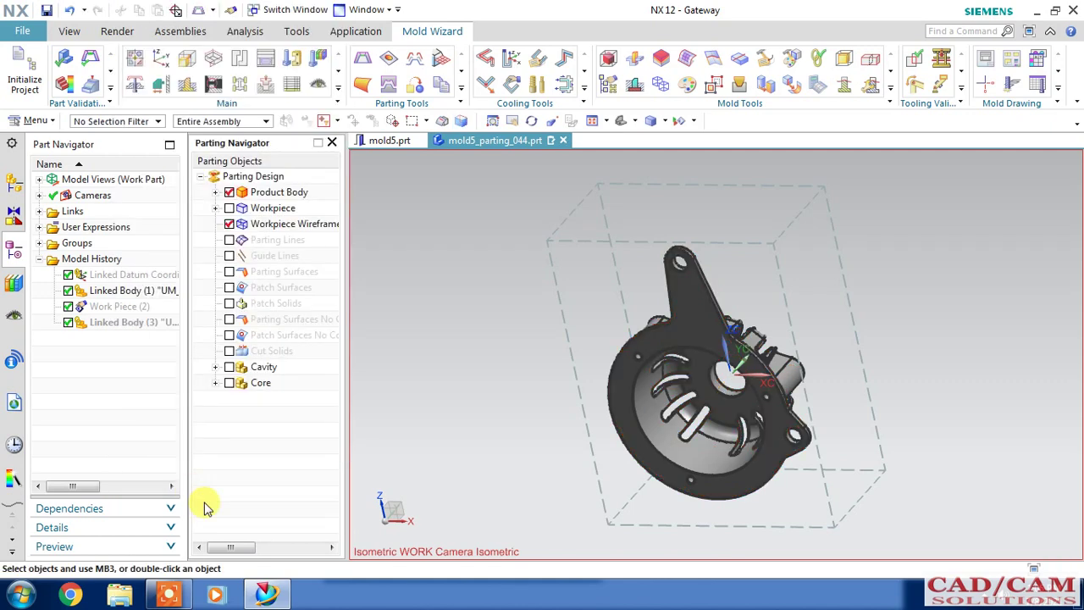
Step: In Edge Patch, set the type to Body and select the product body
middle_click(484, 244)
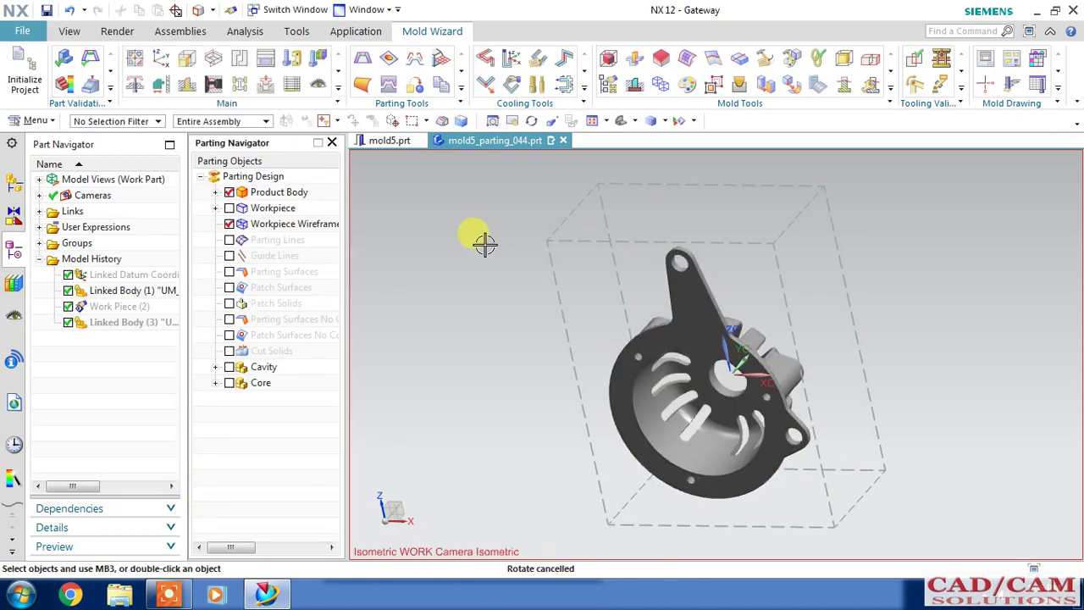
mouse_move(472, 223)
middle_mouse_down()
mouse_move(438, 298)
mouse_move(418, 300)
middle_mouse_up()
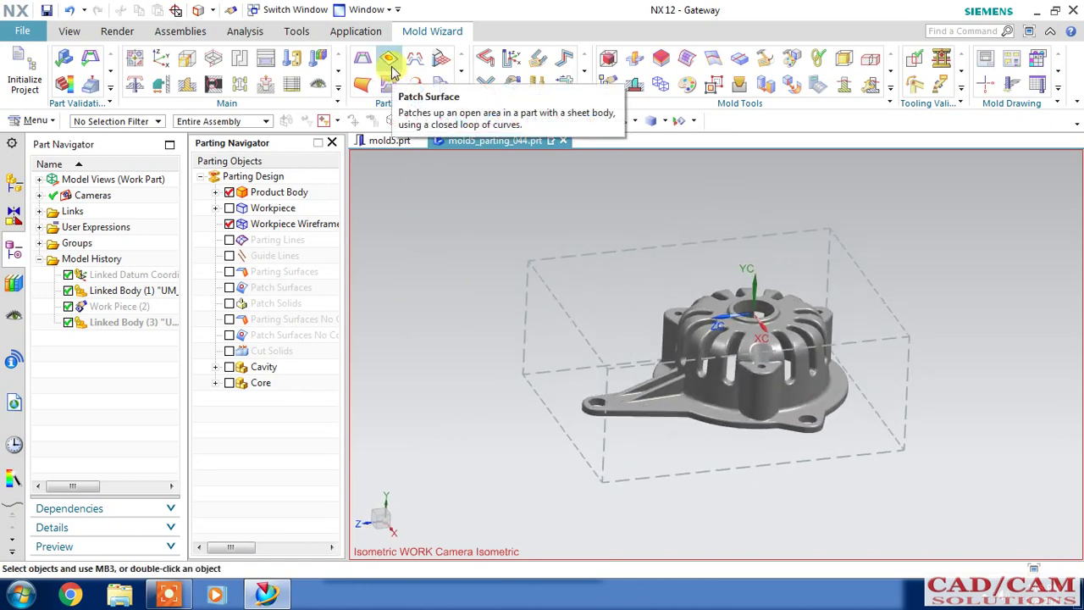
left_click(441, 58)
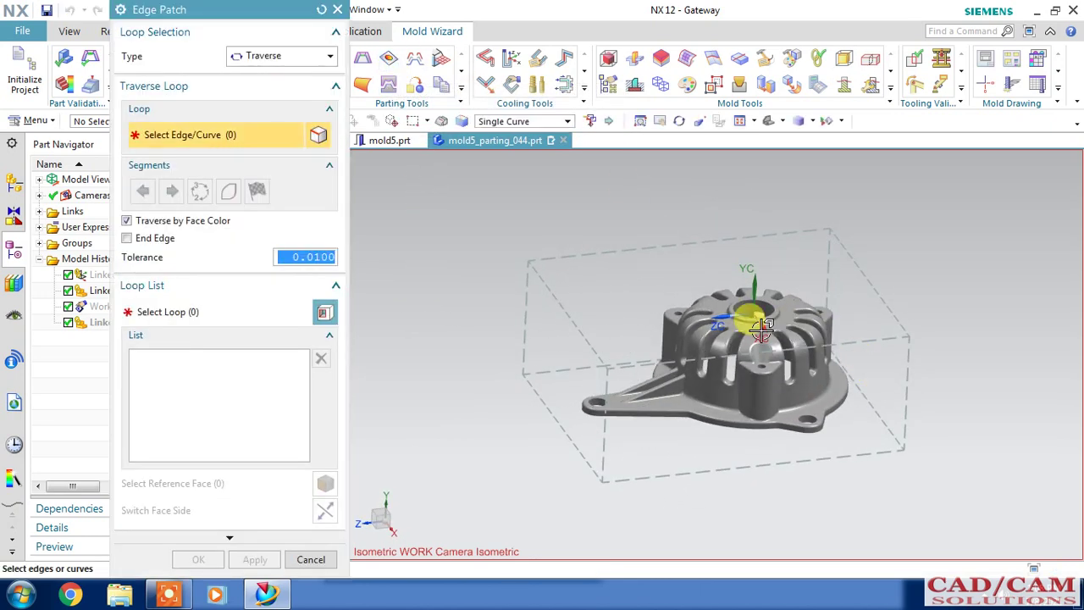
scroll(762, 326, "up", 2)
scroll(762, 326, "up", 2)
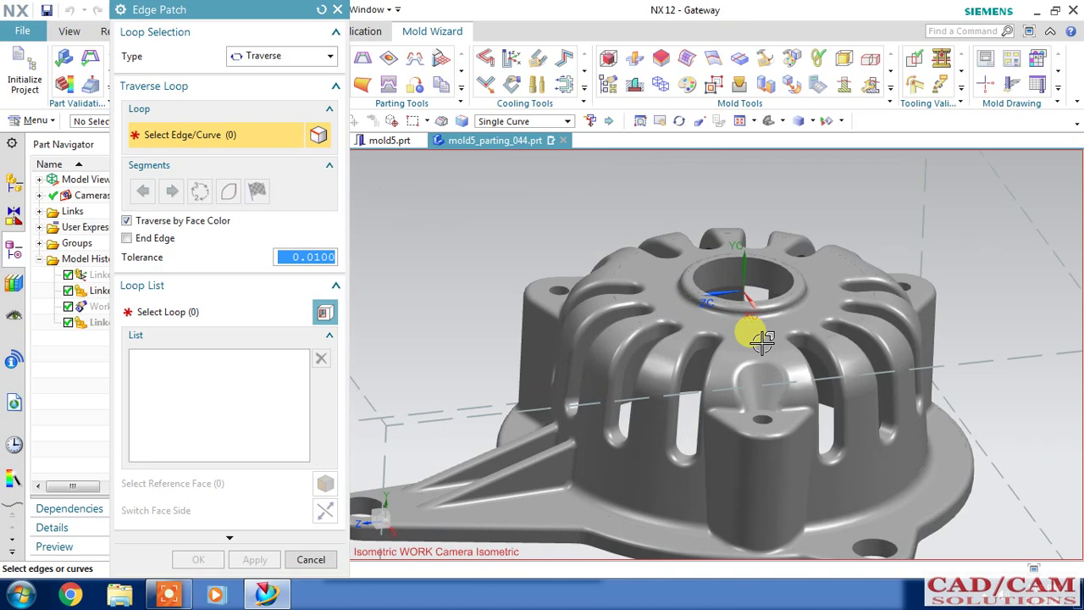
left_click(305, 52)
left_click(254, 89)
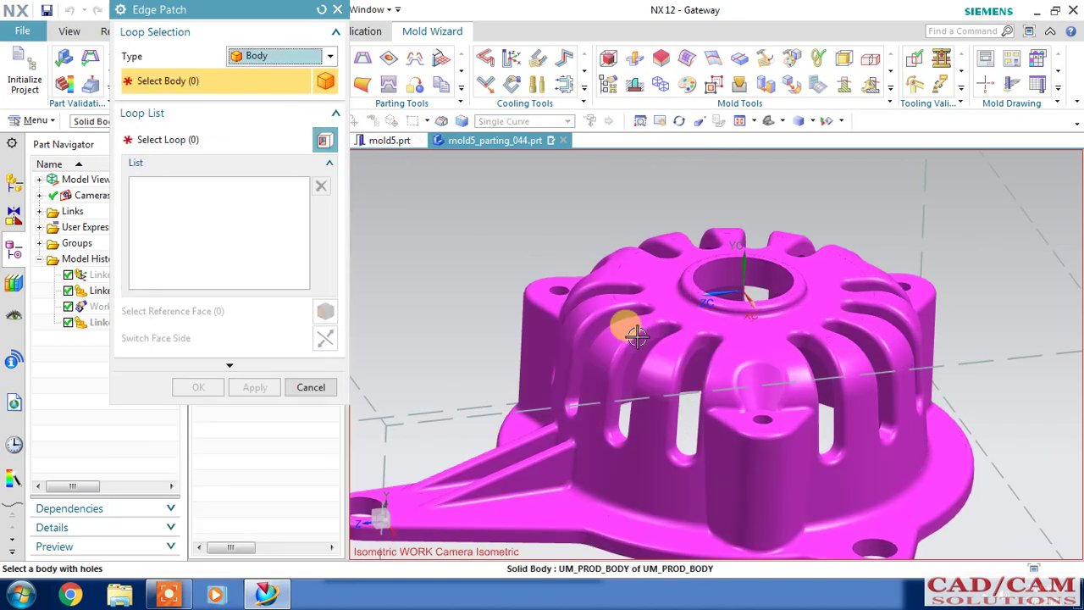
left_click(631, 272)
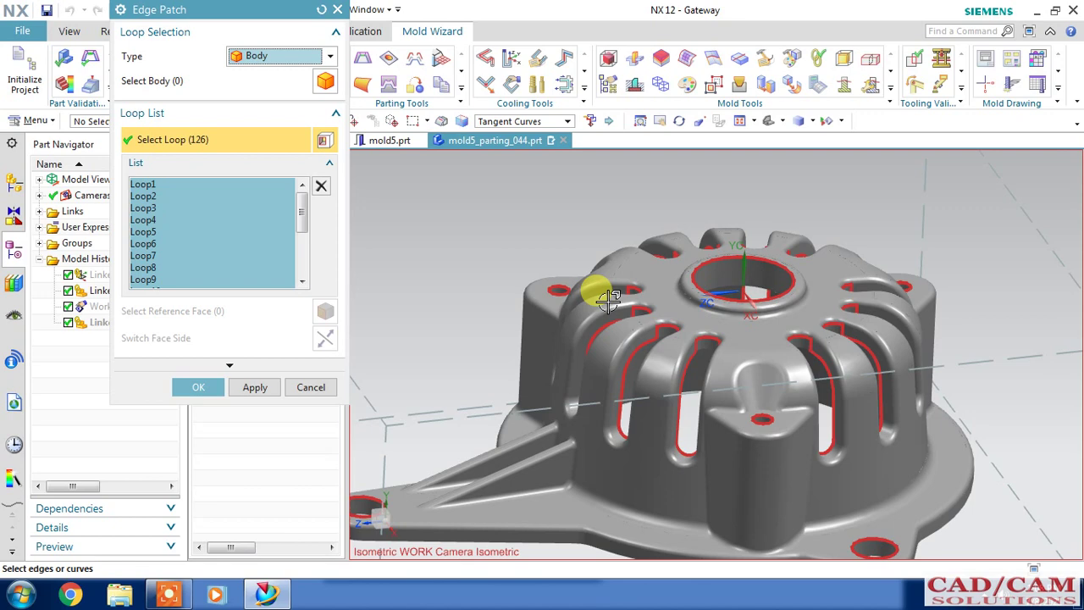
Step: Patch the 126 found loops and dismiss the 'Failed to patch up all loops' message
mouse_move(551, 235)
middle_mouse_down()
mouse_move(553, 280)
mouse_move(556, 242)
middle_mouse_up()
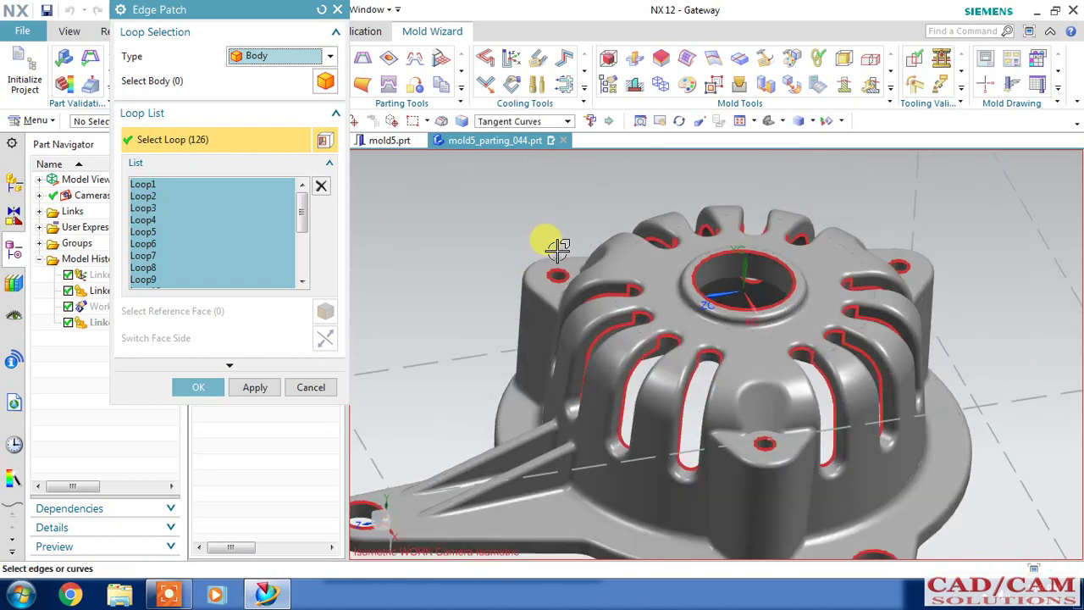
key("End")
left_click(195, 390)
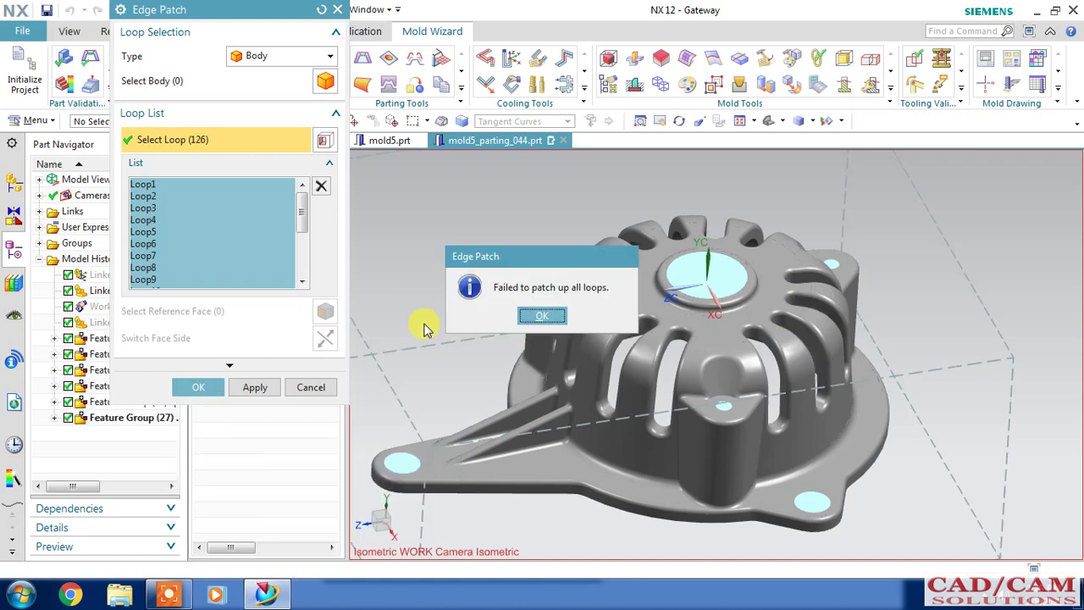
left_click(538, 315)
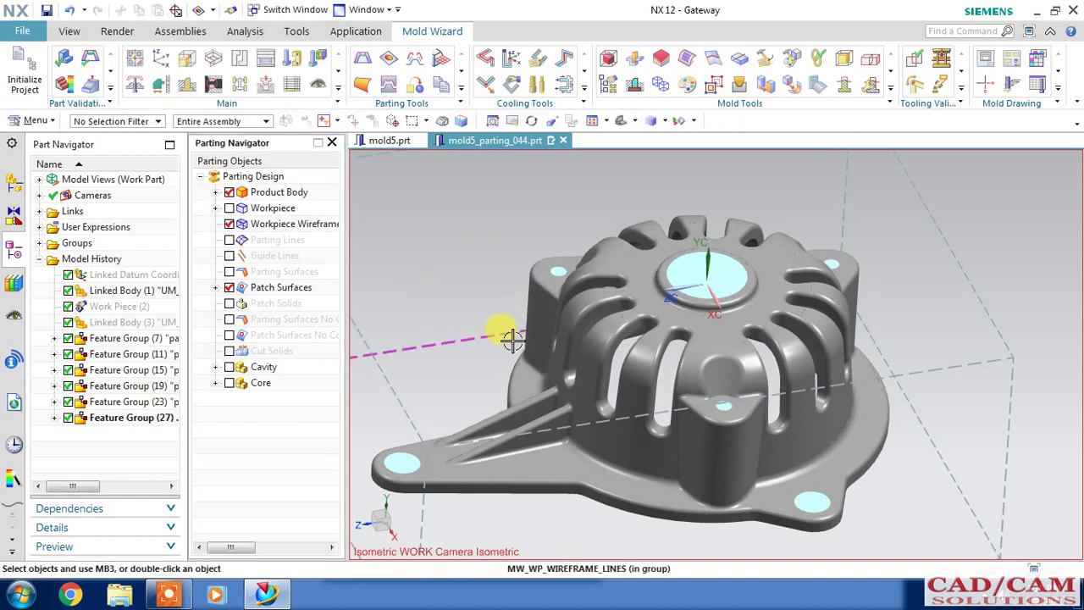
Step: Switch NX to the Modeling application (Ctrl+M)
scroll(496, 389, "down", 1)
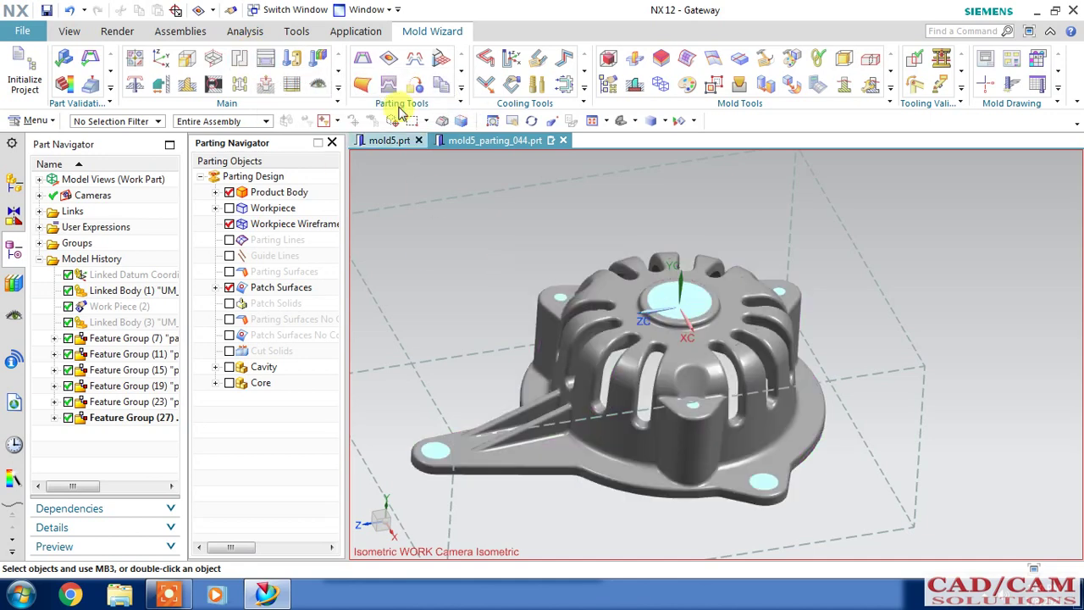
left_click(370, 34)
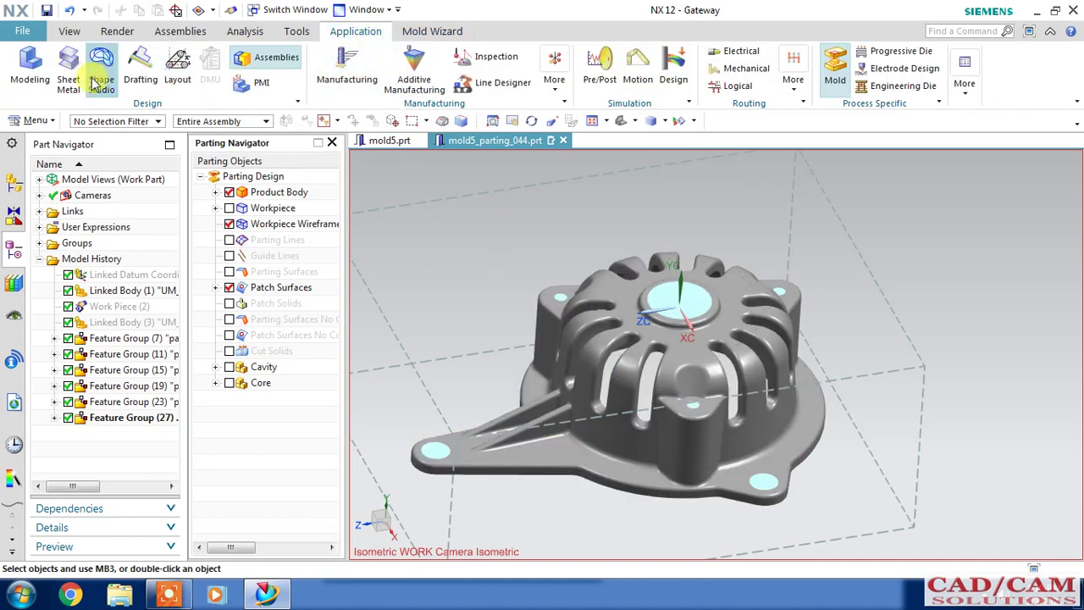
left_click(29, 72)
left_click(443, 243)
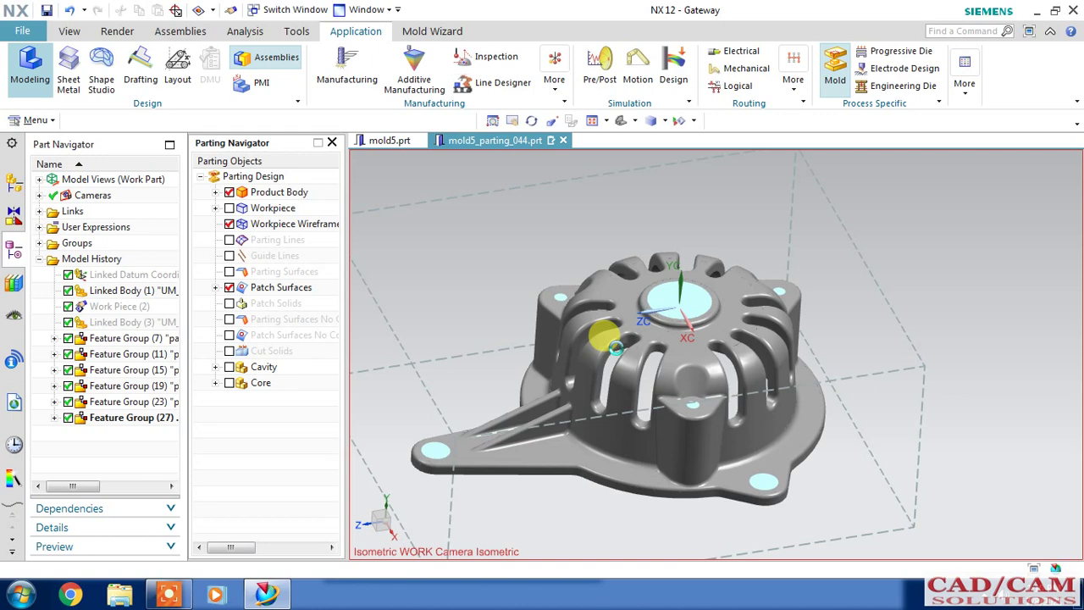
key("ctrl+m")
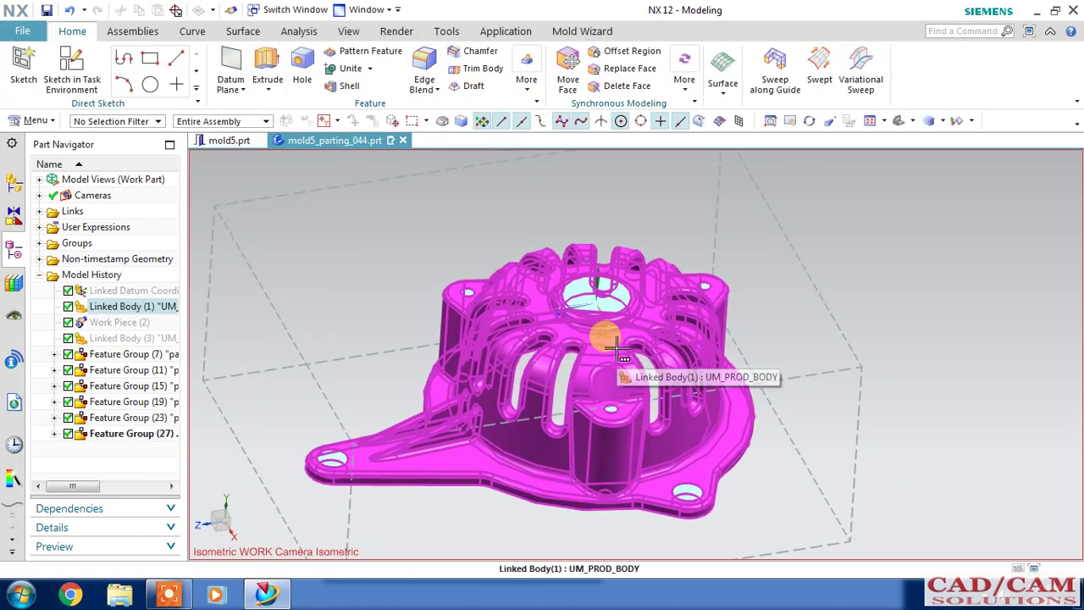
Step: Start an N-Sided Surface of Trimmed type from the Surface gallery
left_click(233, 31)
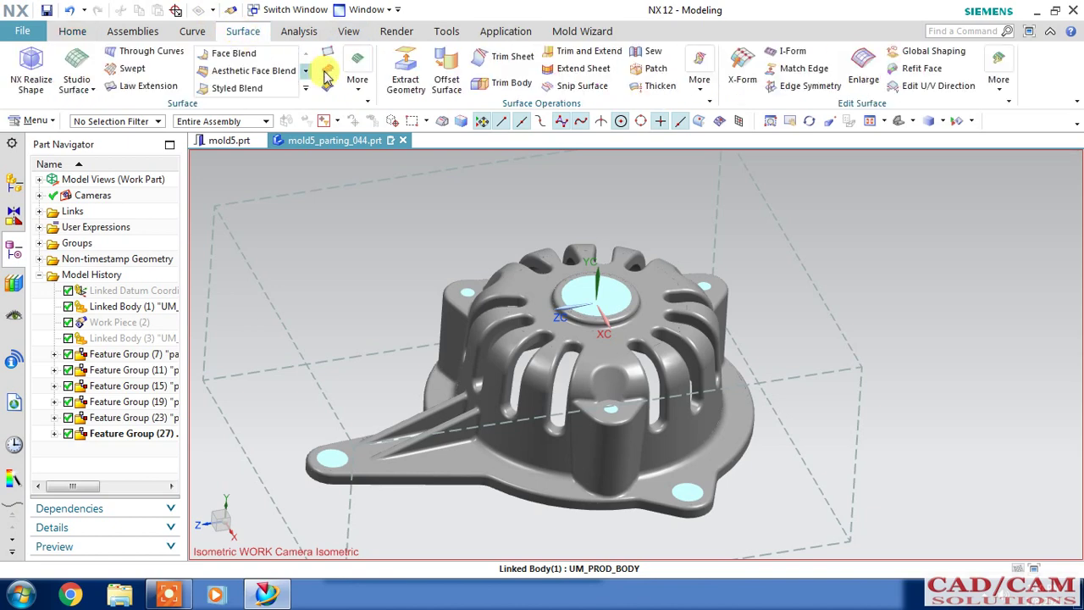
left_click(357, 85)
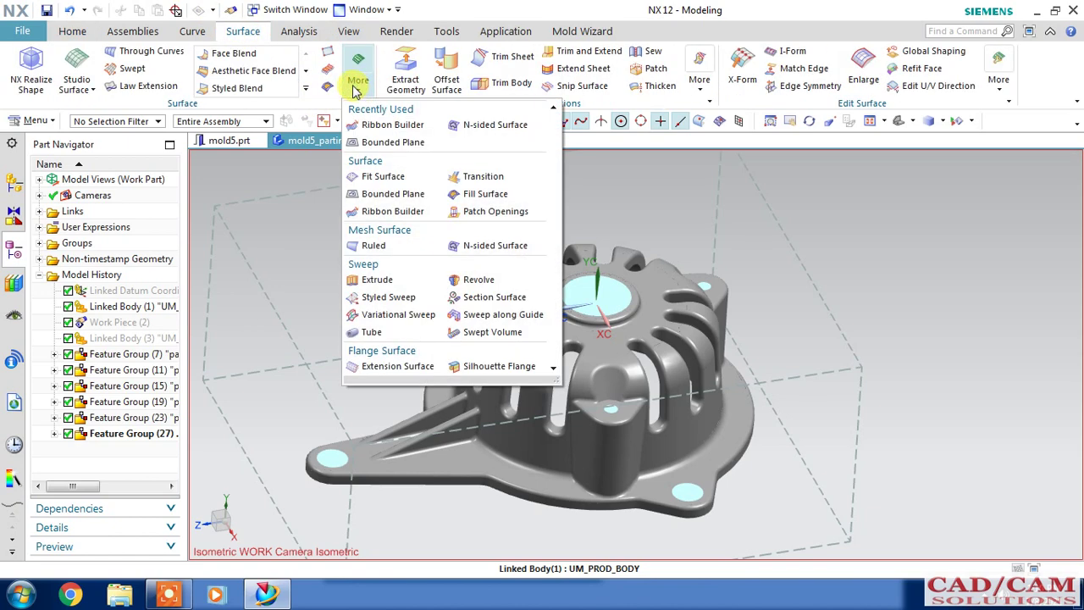
left_click(479, 245)
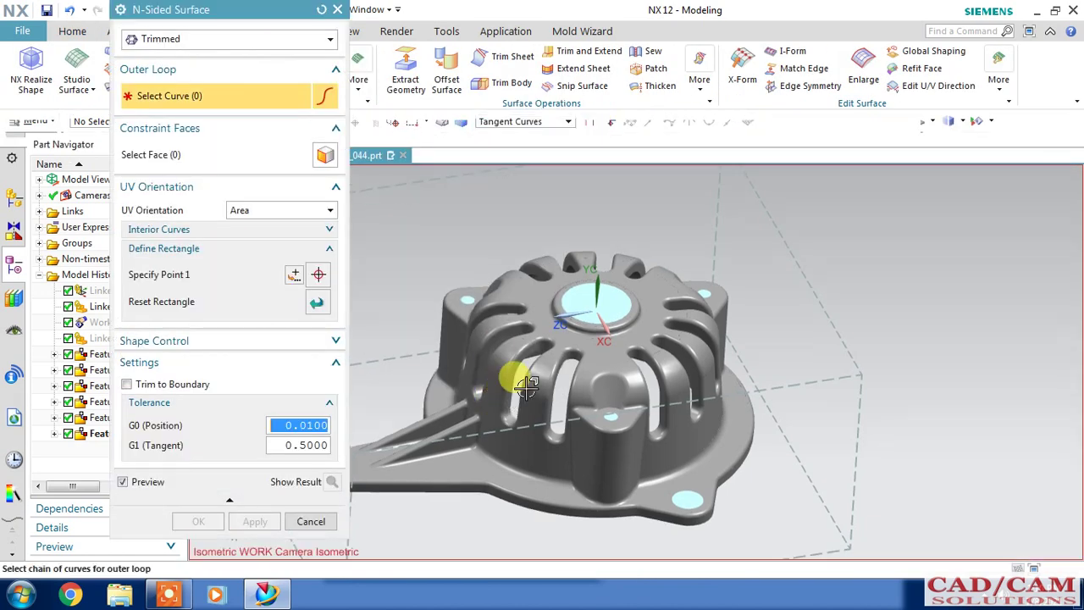
Step: Patch the first three slots, including the middle slot, with trimmed N-sided surfaces
scroll(513, 368, "up", 2)
left_click(515, 342)
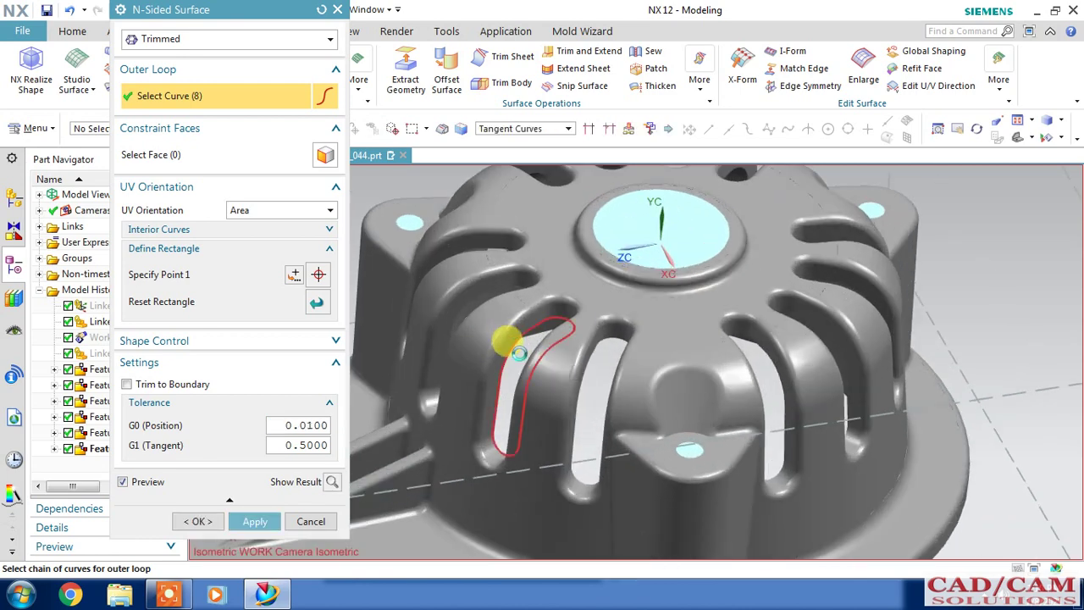
left_click(177, 385)
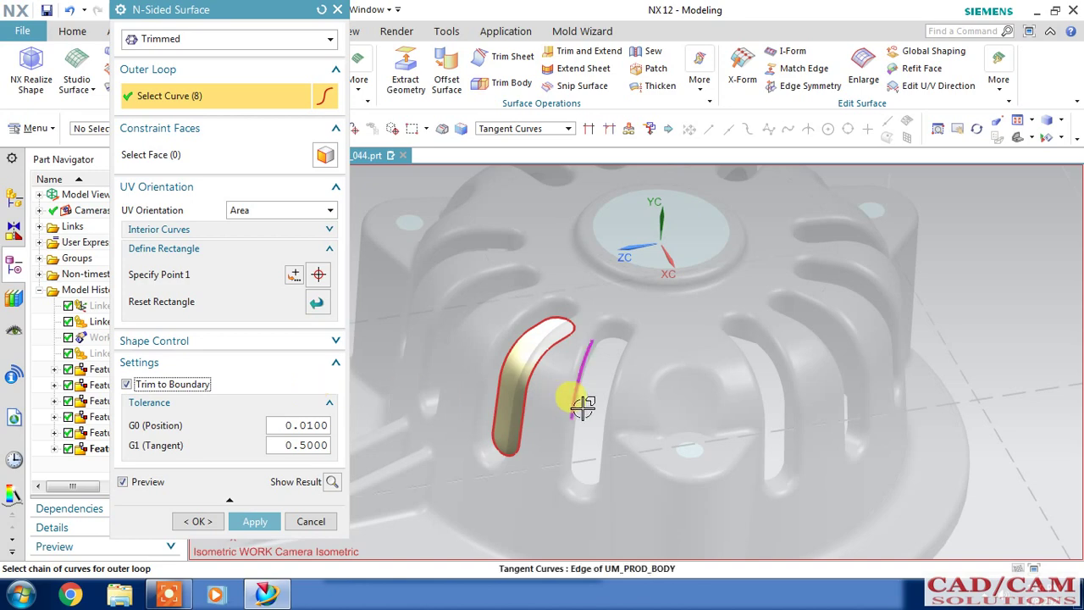
mouse_move(608, 418)
middle_mouse_down()
mouse_move(627, 412)
mouse_move(537, 375)
mouse_move(514, 334)
mouse_move(554, 376)
mouse_move(551, 387)
middle_mouse_up()
left_click(255, 521)
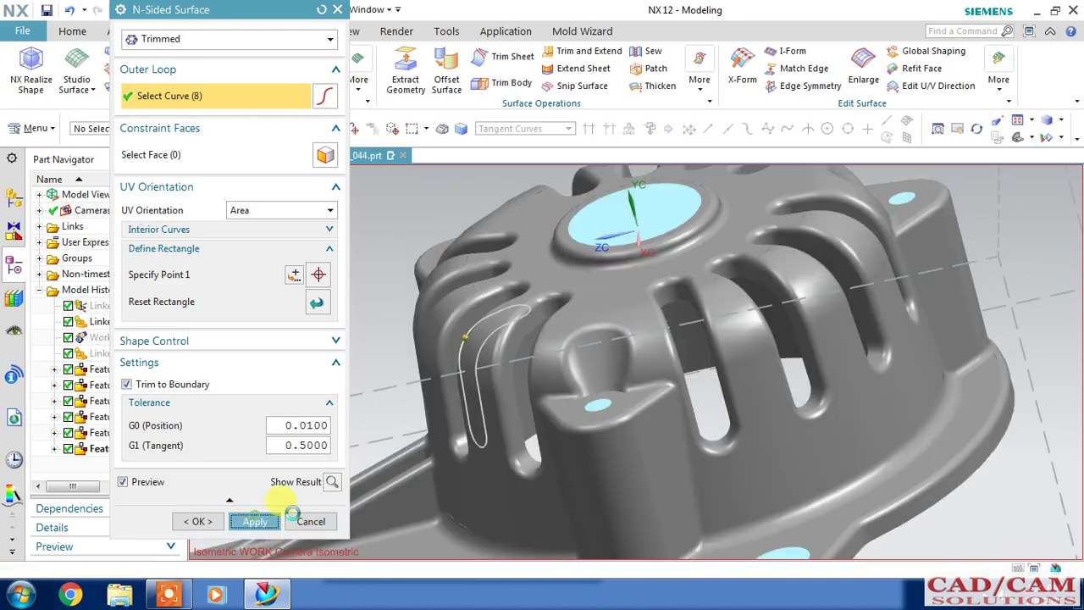
left_click(522, 339)
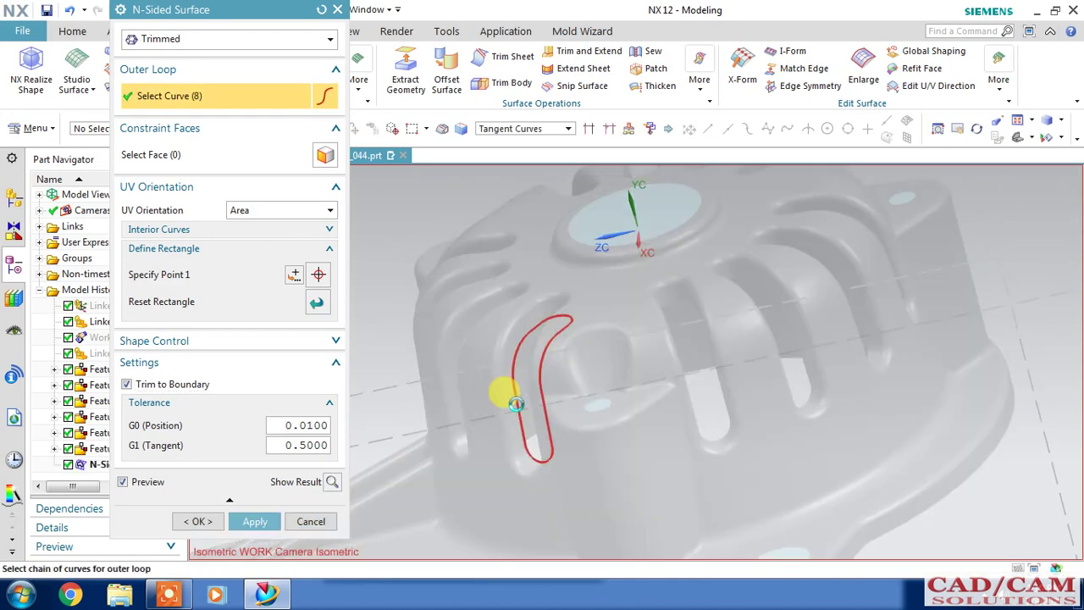
middle_click(315, 416)
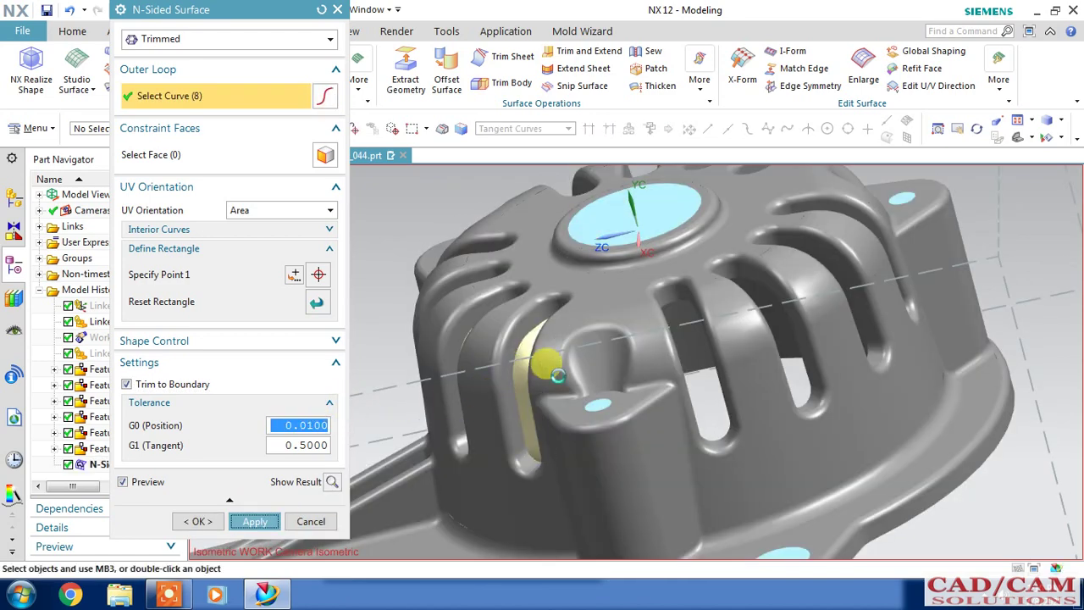
left_click(680, 298)
middle_click(748, 303)
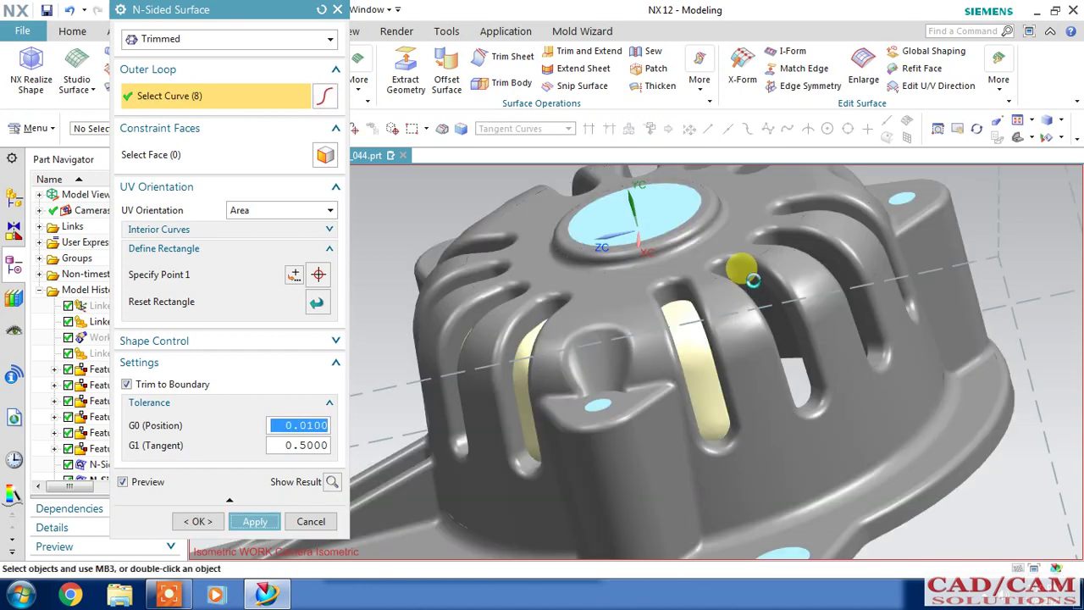
Step: Patch the right-side and neighbouring slots with trimmed N-sided surfaces
left_click(733, 303)
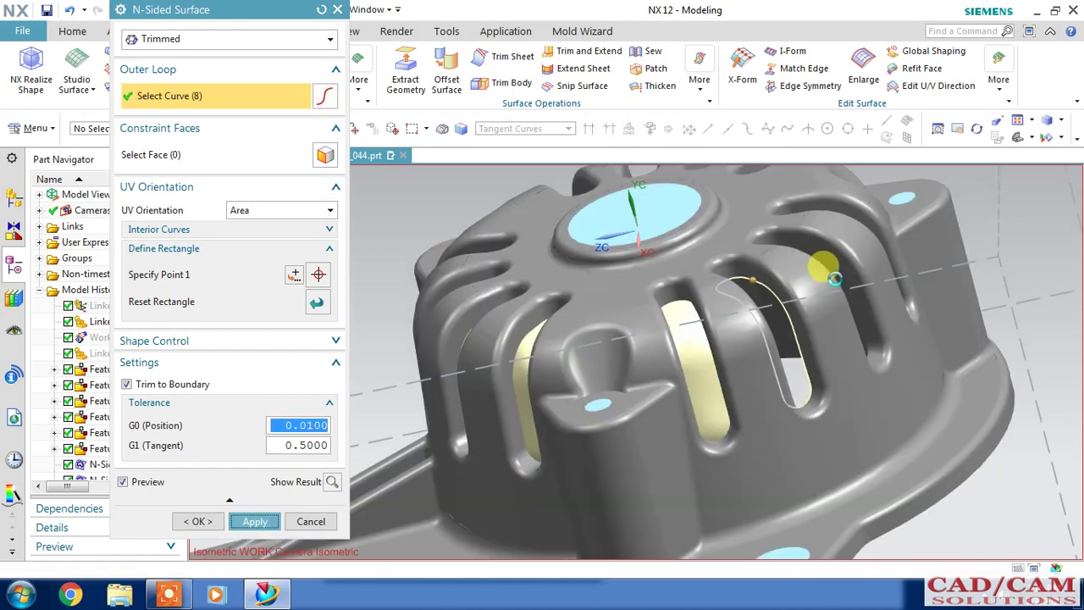
left_click(847, 320)
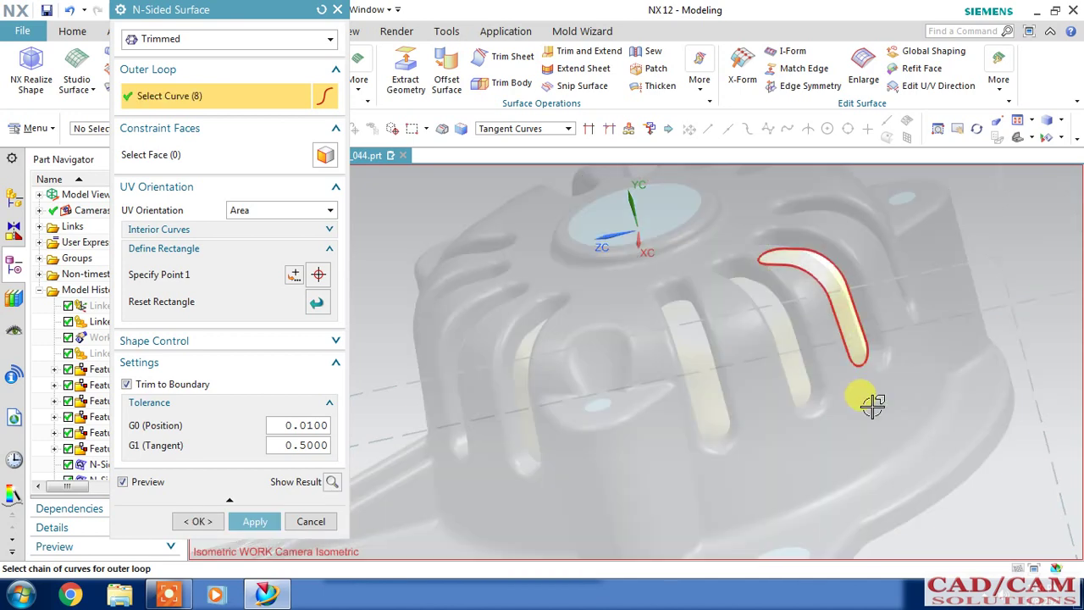
middle_click_drag(867, 404, 835, 418)
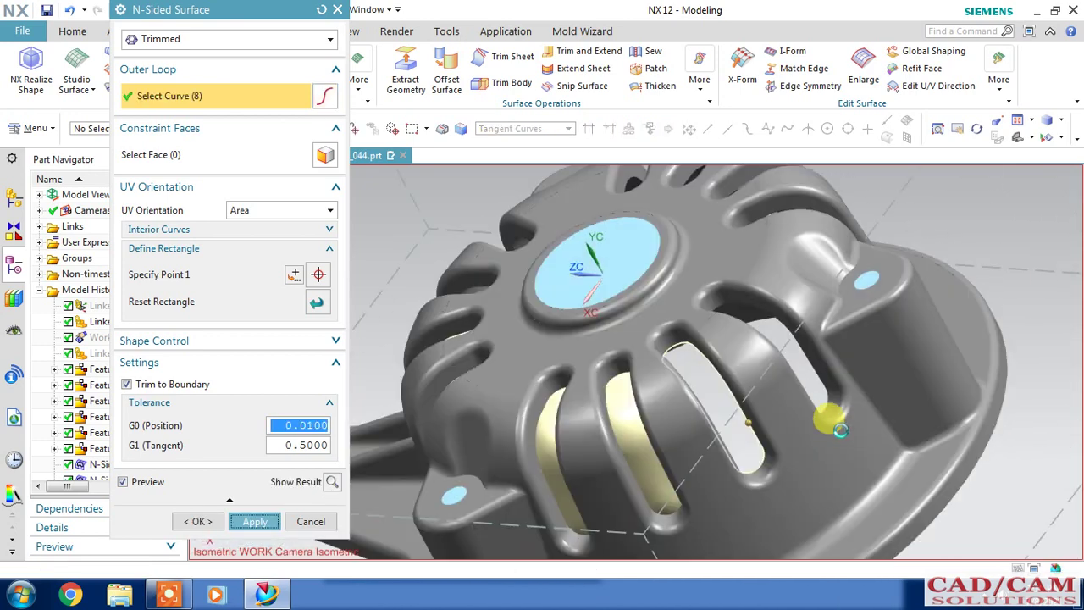
left_click(820, 373)
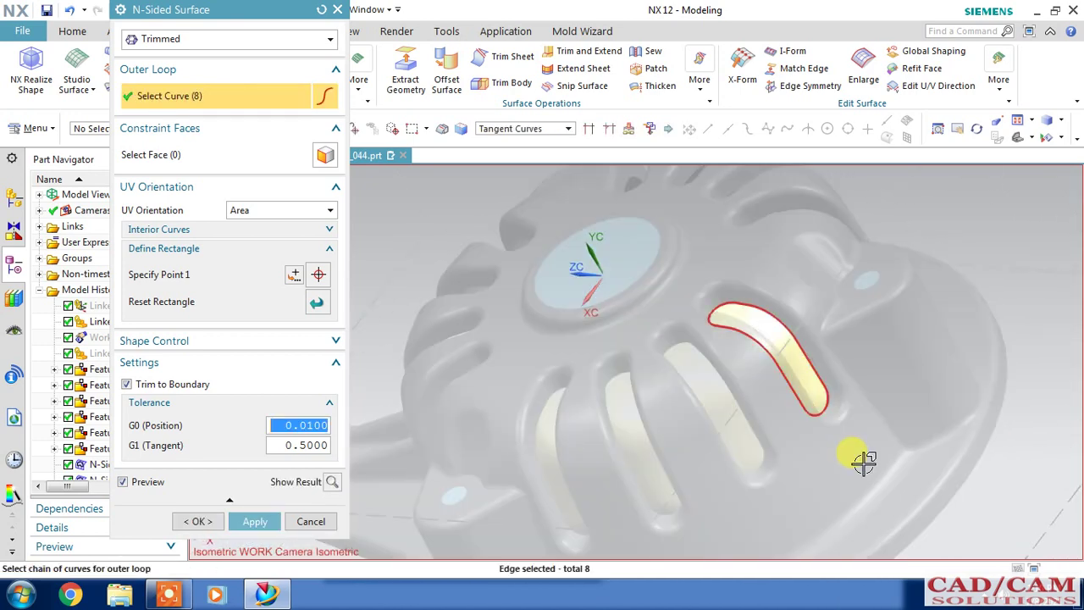
middle_click(854, 383)
middle_click_drag(854, 384, 878, 395)
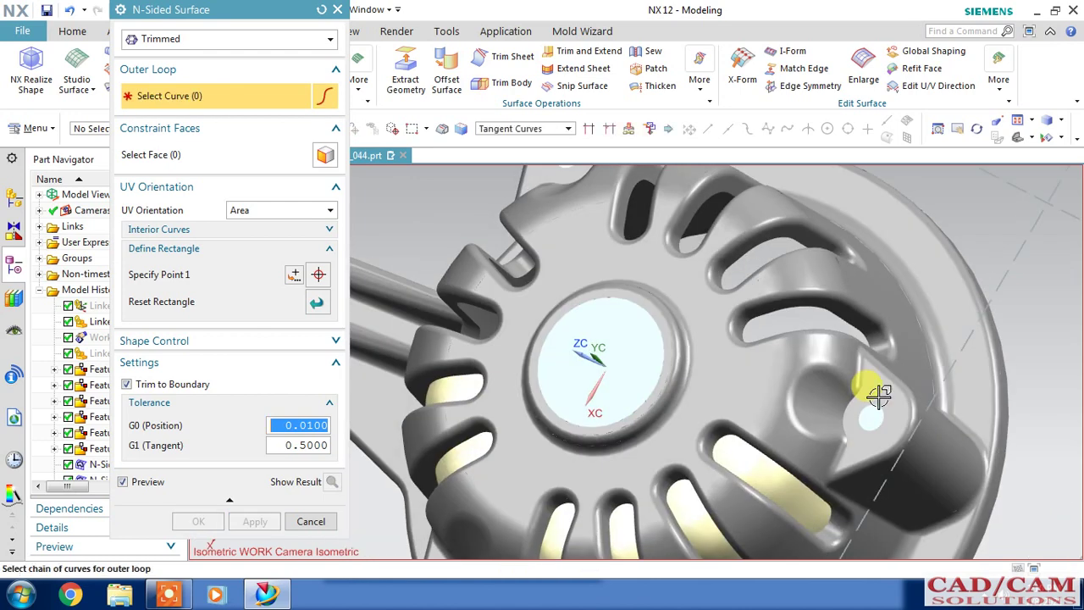
left_click(773, 326)
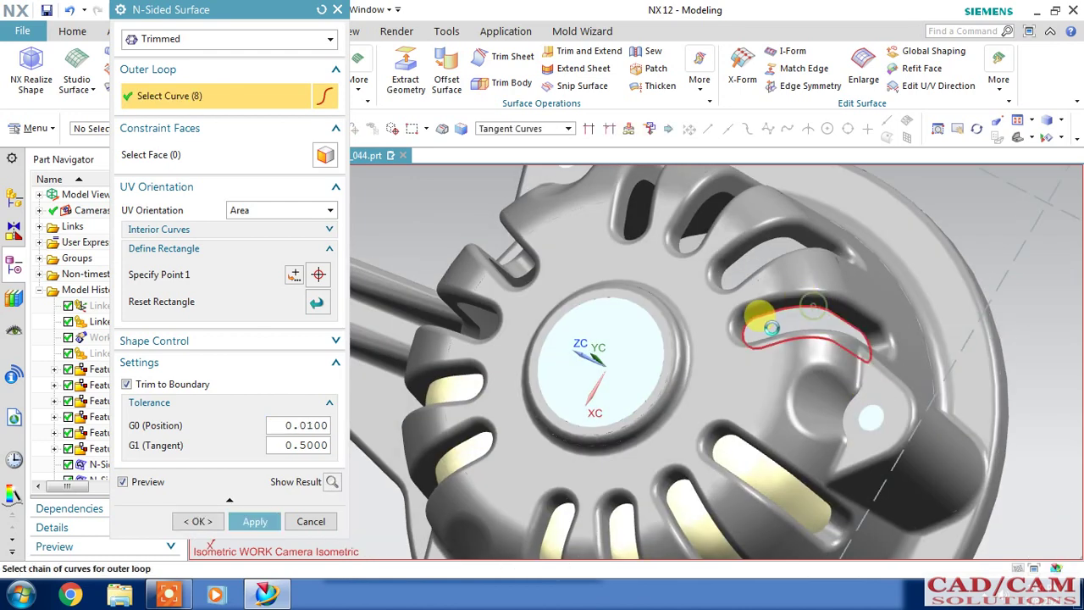
middle_click(749, 253)
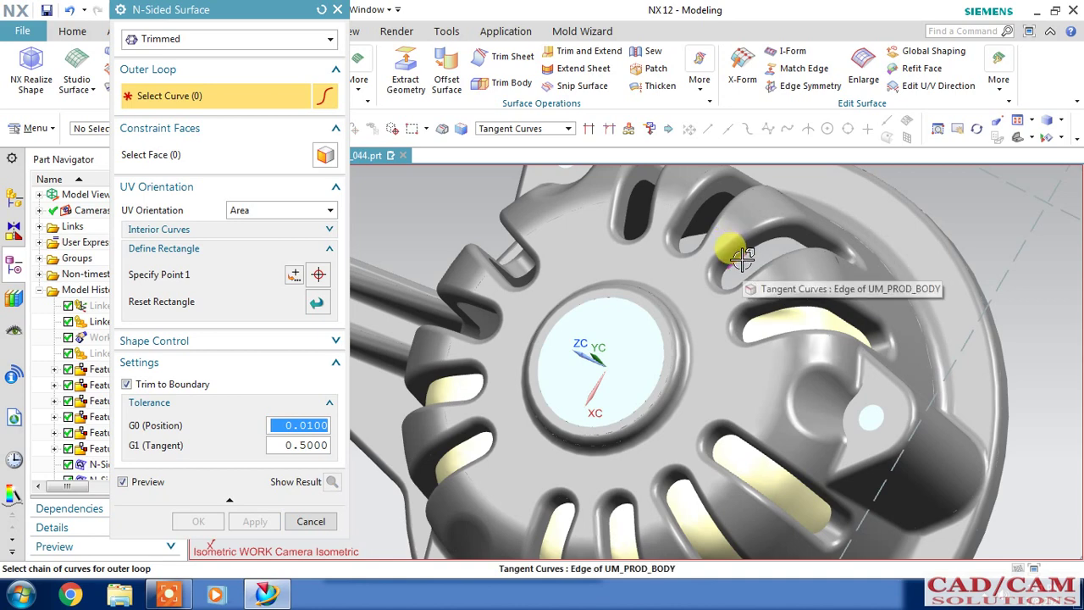
left_click(741, 252)
middle_click(698, 222)
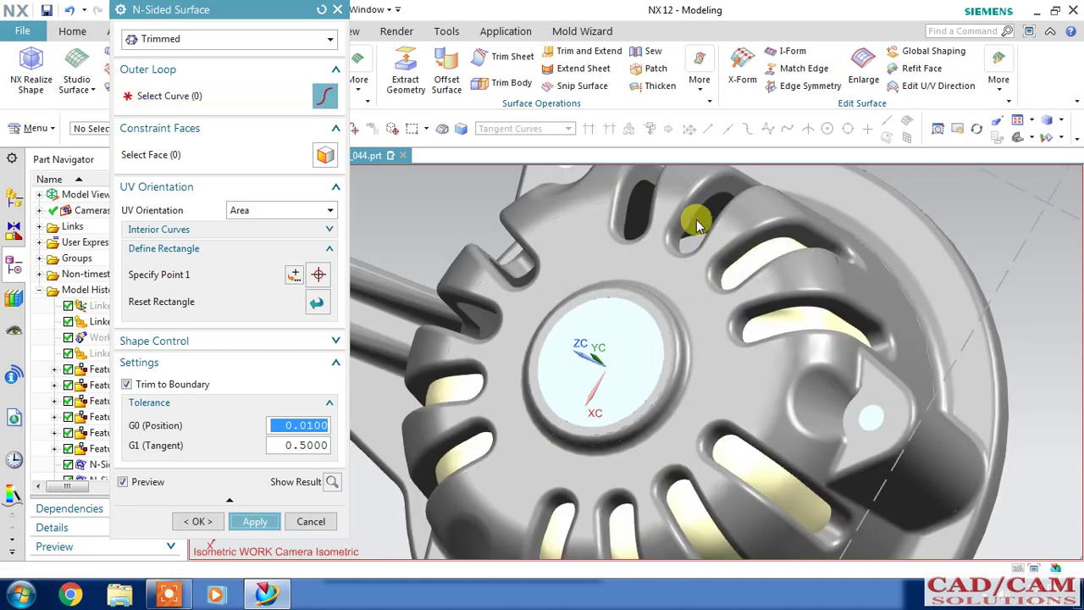
Step: Patch the upper slot and the remaining left slots with N-sided surfaces
left_click(699, 228)
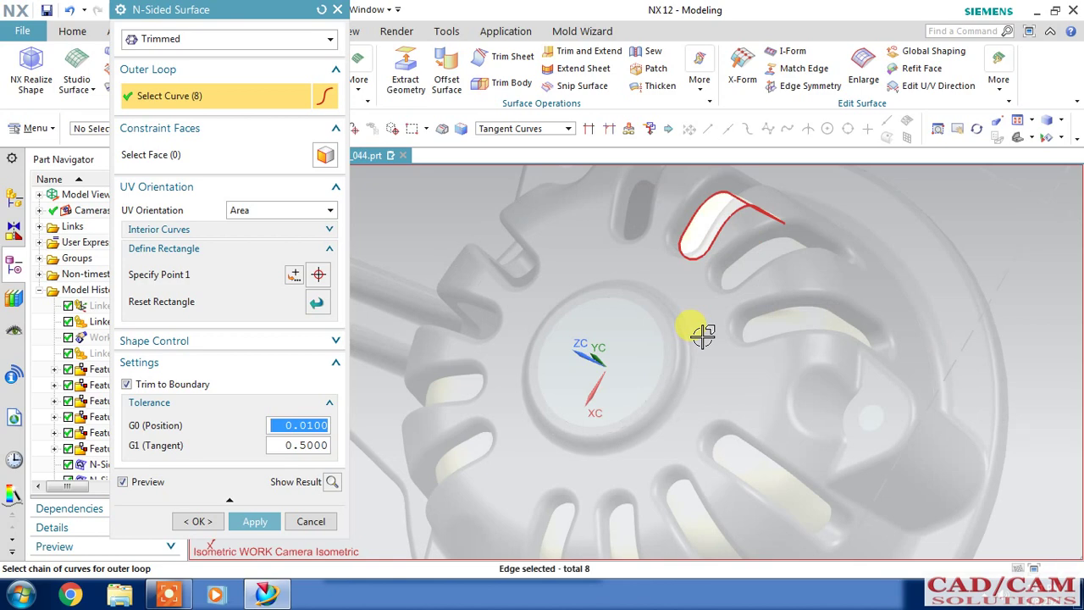
middle_click_drag(702, 335, 636, 206)
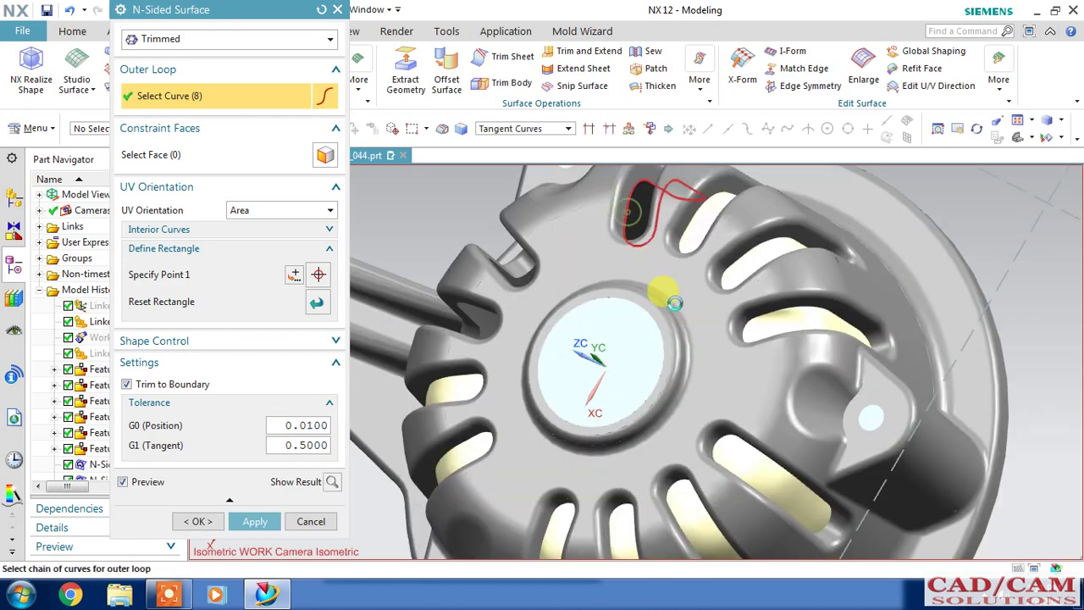
middle_click(674, 302)
mouse_move(690, 350)
middle_mouse_down()
mouse_move(634, 395)
mouse_move(672, 355)
mouse_move(689, 358)
middle_mouse_up()
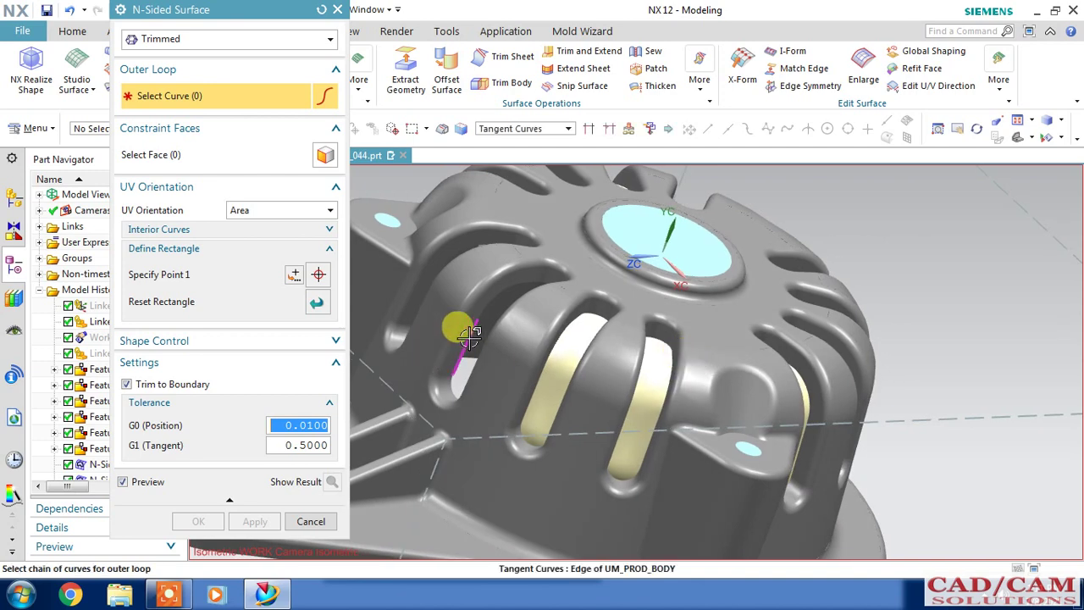
left_click(485, 393)
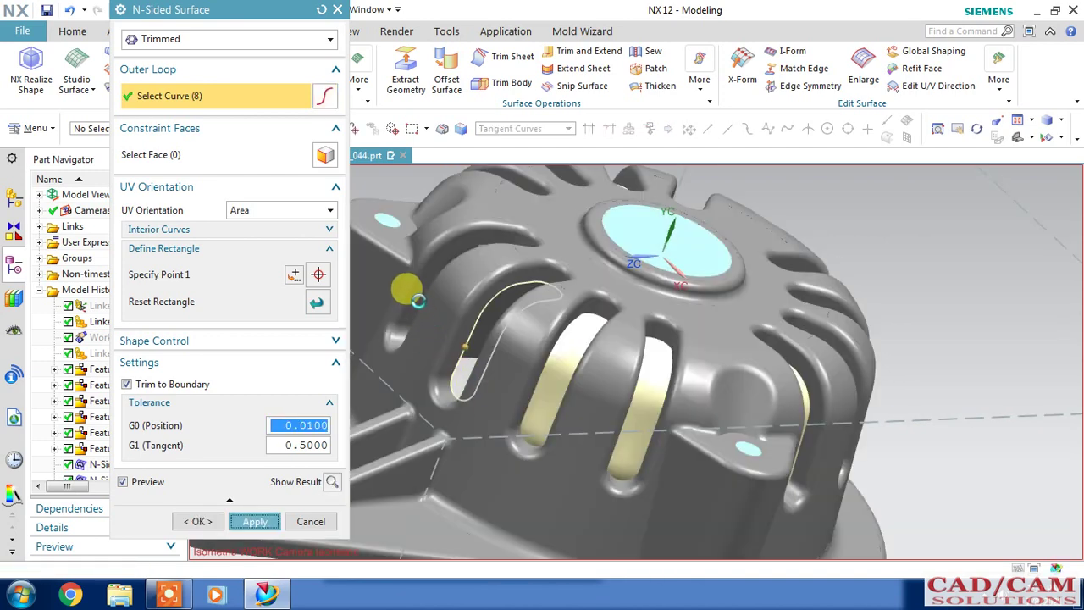
middle_click(429, 336)
mouse_move(528, 416)
middle_mouse_down()
mouse_move(544, 395)
mouse_move(565, 424)
mouse_move(552, 436)
mouse_move(508, 424)
middle_mouse_up()
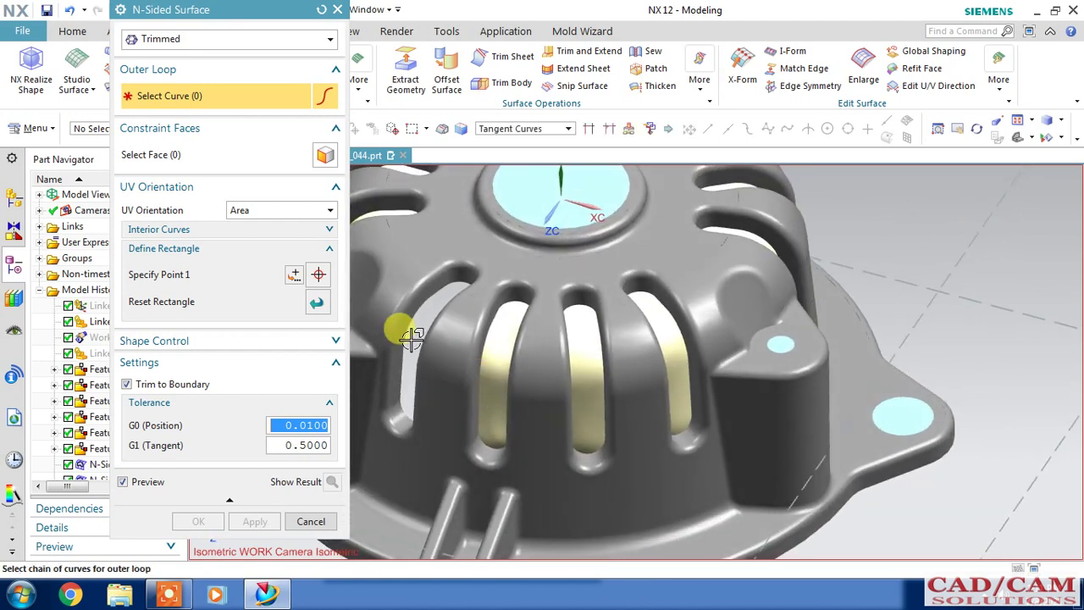
left_click(404, 345)
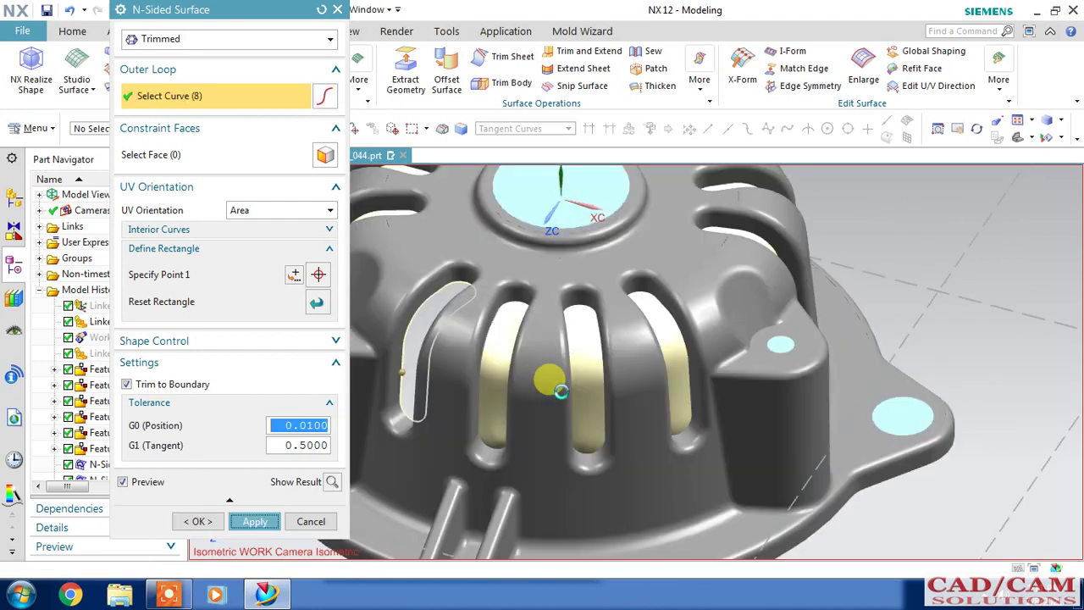
middle_click(766, 369)
Step: Close the N-Sided Surface command and return to the Mold Wizard tools
scroll(750, 364, "down", 3)
mouse_move(750, 364)
middle_mouse_down()
mouse_move(813, 477)
mouse_move(923, 443)
mouse_move(852, 466)
mouse_move(796, 434)
mouse_move(762, 436)
middle_mouse_up()
left_click(310, 523)
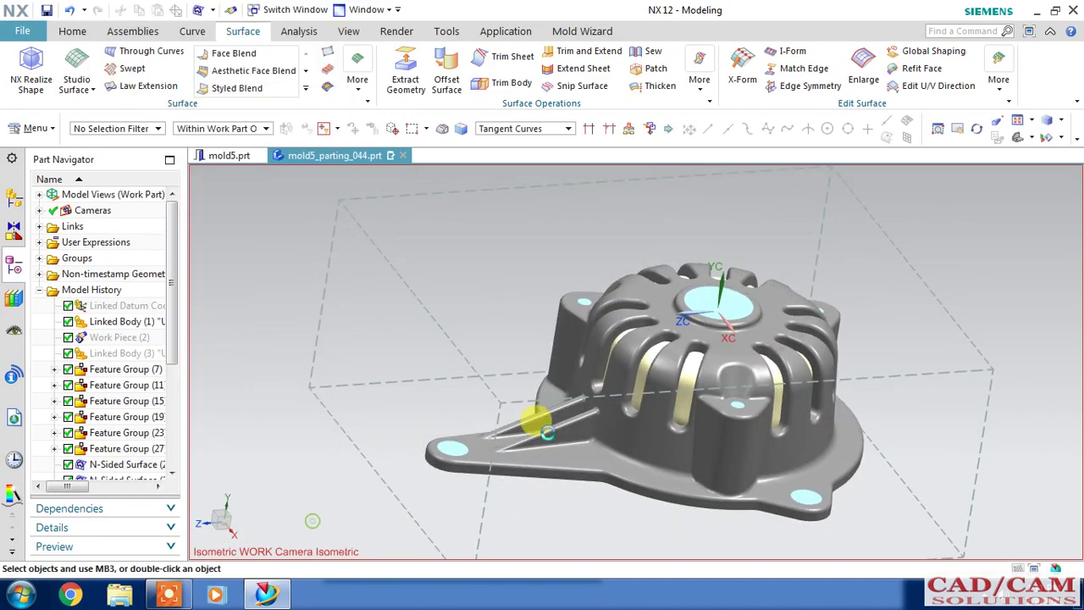
left_click(581, 32)
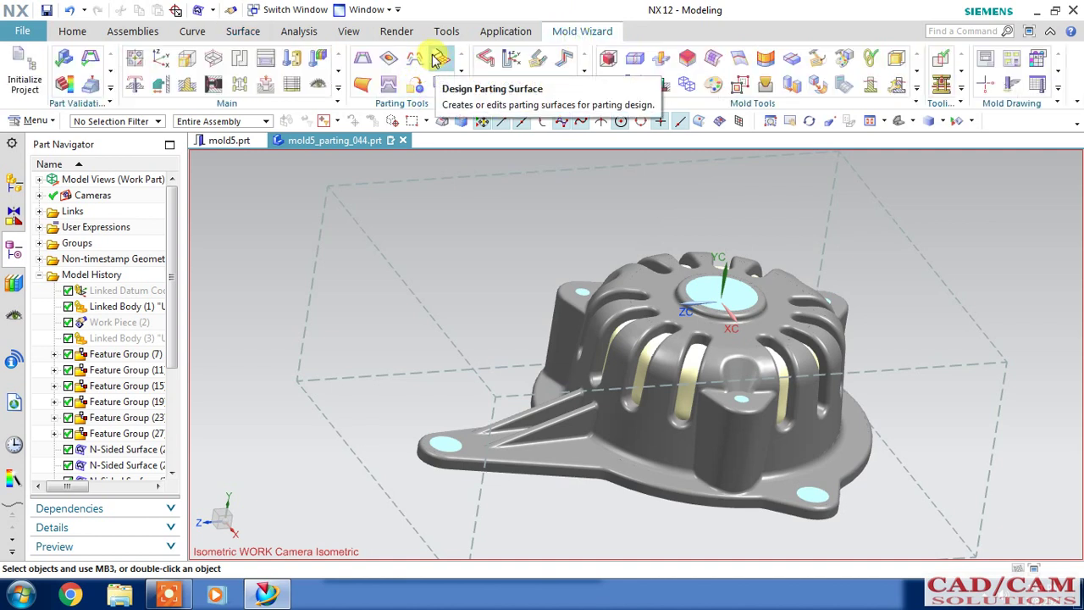
Step: Add the remaining slot N-sided sheets as patch surfaces, totalling 18 sheet bodies
left_click(364, 85)
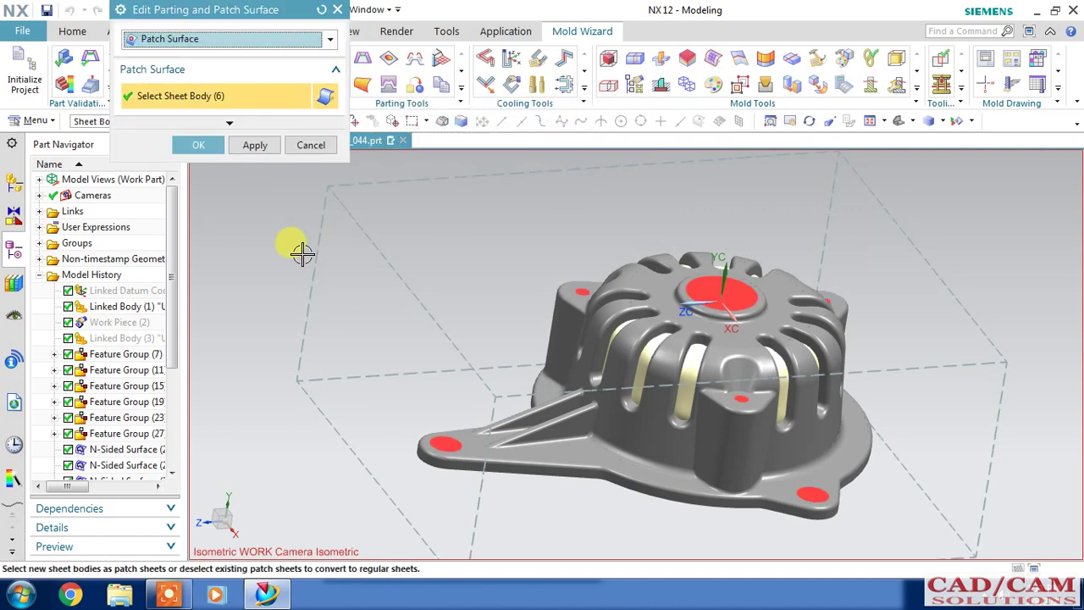
left_click(254, 145)
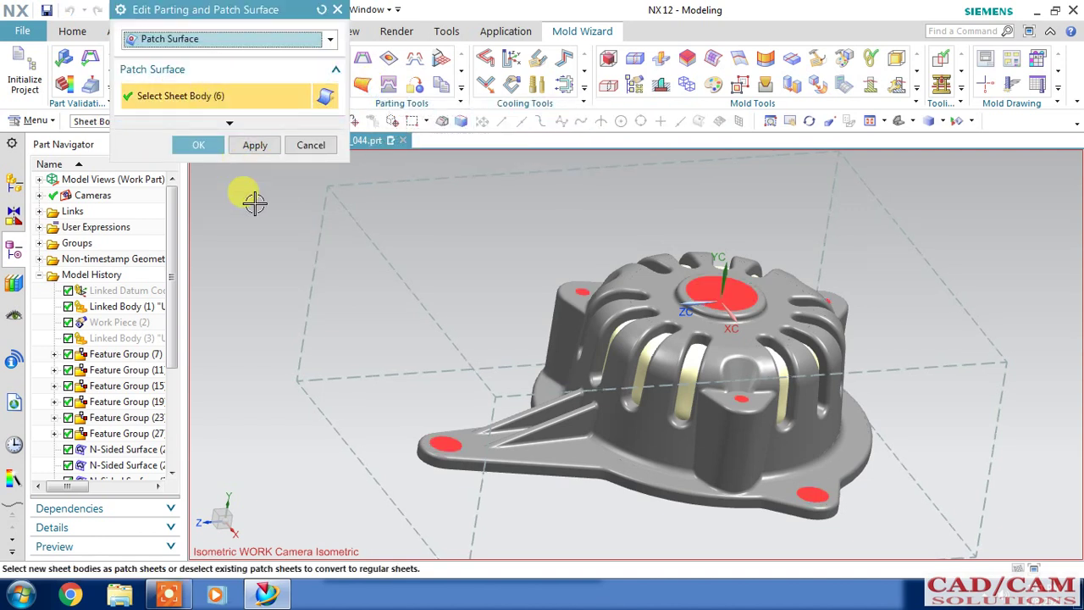
left_click(626, 322)
left_click(648, 347)
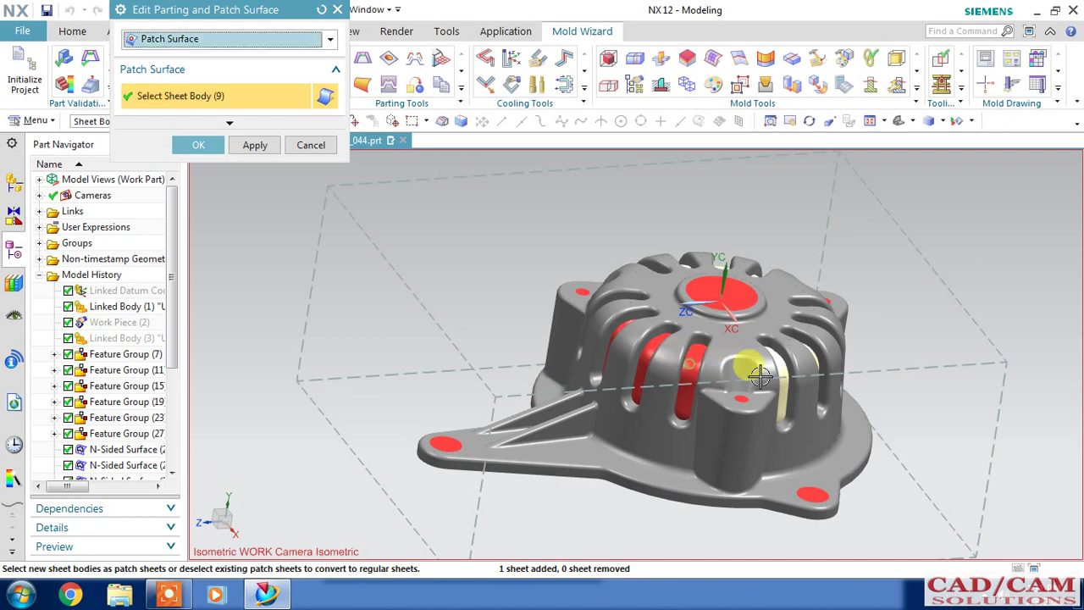
left_click(777, 368)
mouse_move(885, 344)
middle_mouse_down()
mouse_move(875, 368)
mouse_move(846, 360)
middle_mouse_up()
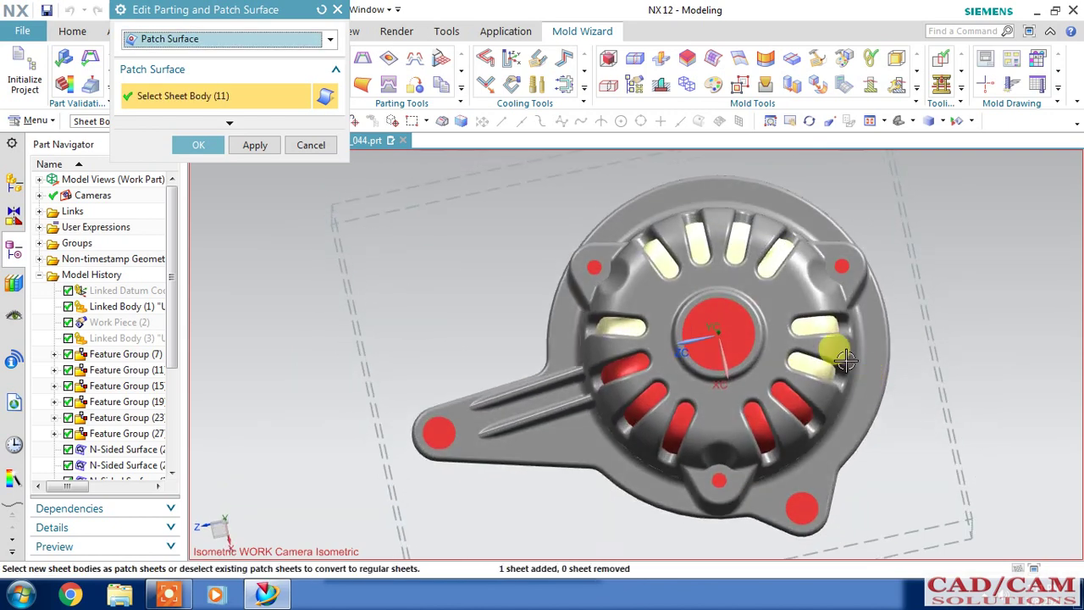
left_click(775, 275)
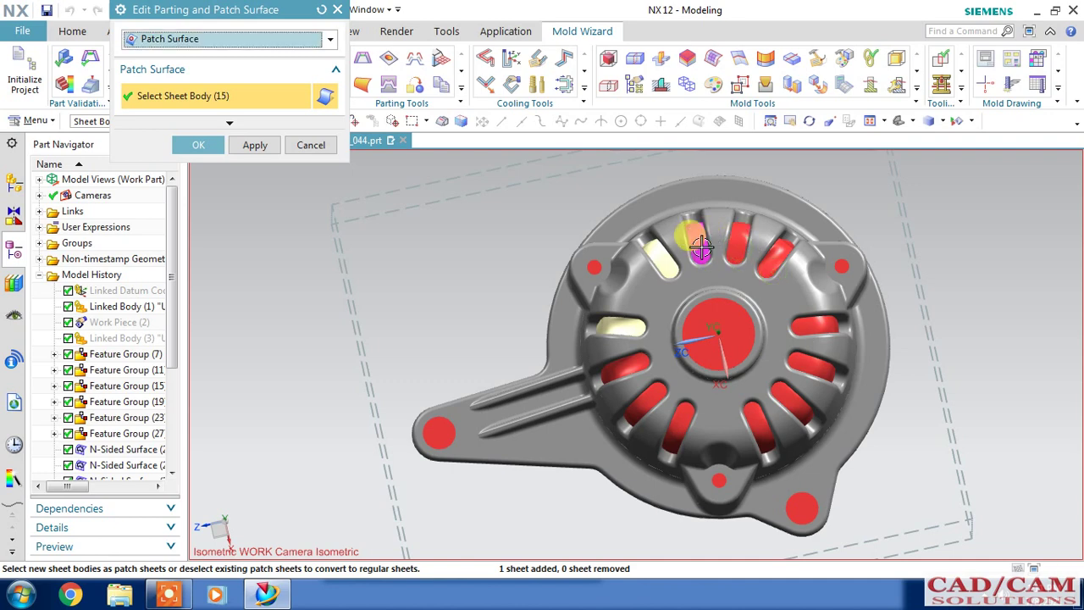
left_click(667, 259)
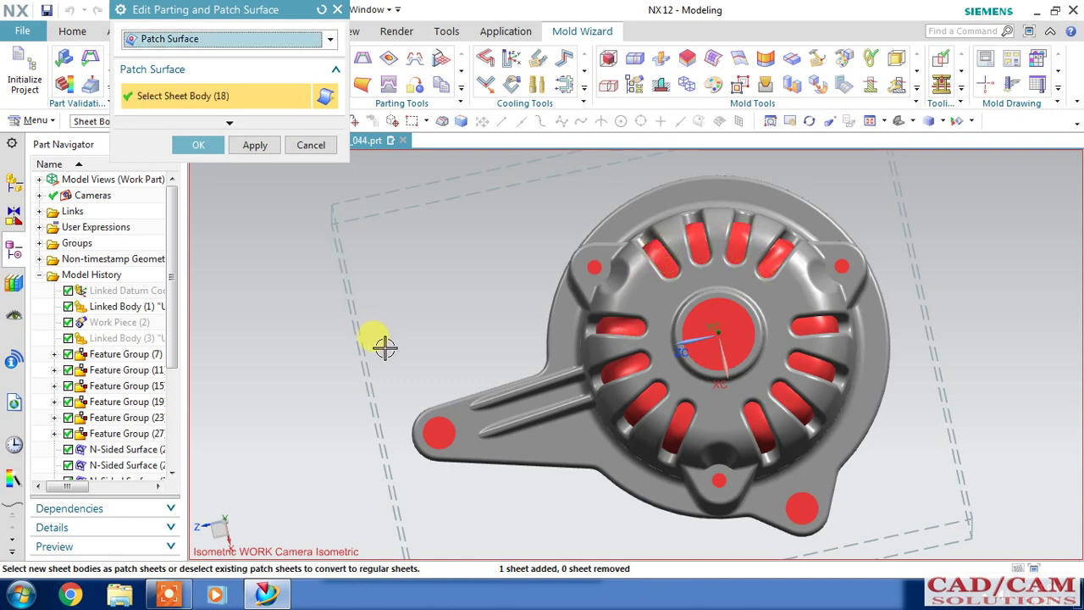
mouse_move(384, 346)
middle_mouse_down()
mouse_move(460, 319)
mouse_move(443, 331)
mouse_move(416, 292)
mouse_move(313, 217)
middle_mouse_up()
left_click(209, 145)
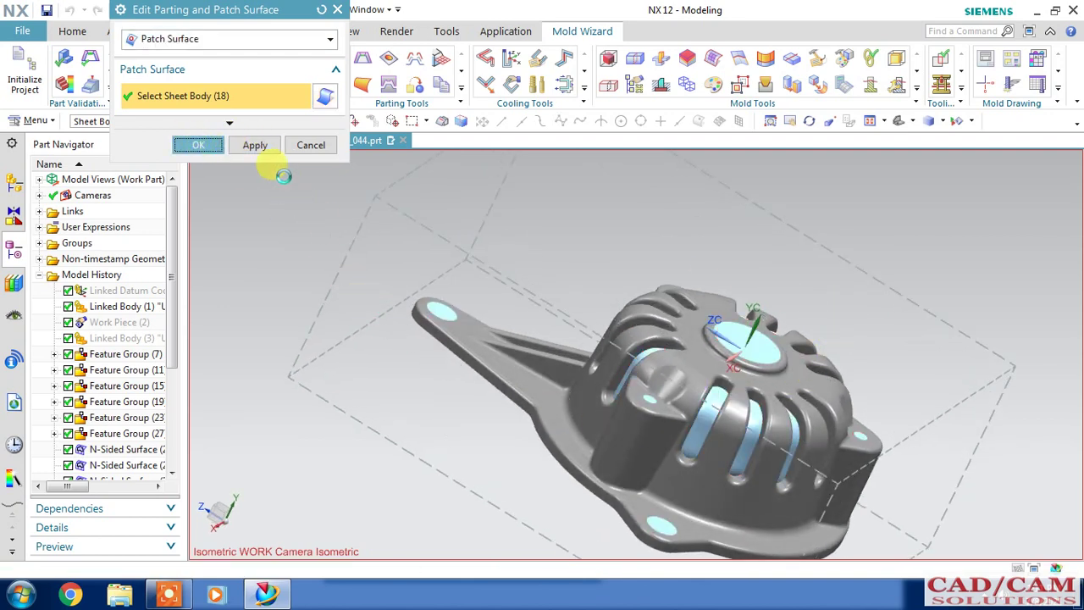
mouse_move(571, 371)
middle_mouse_down()
mouse_move(644, 395)
mouse_move(777, 487)
middle_mouse_up()
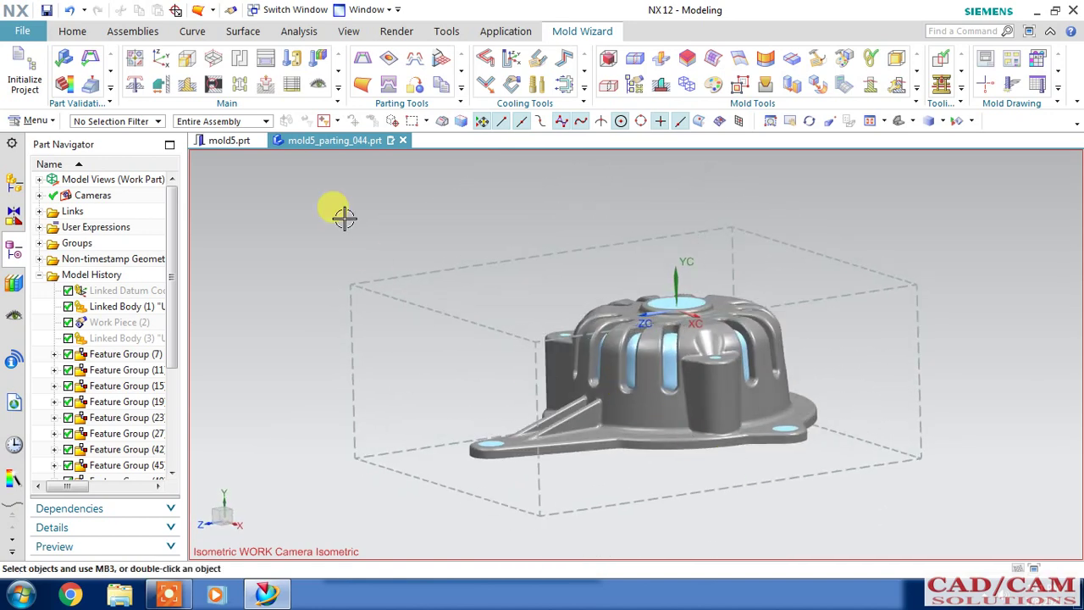
Step: Open Define Regions on the Cavity region and pick the first flange hole faces
left_click(412, 65)
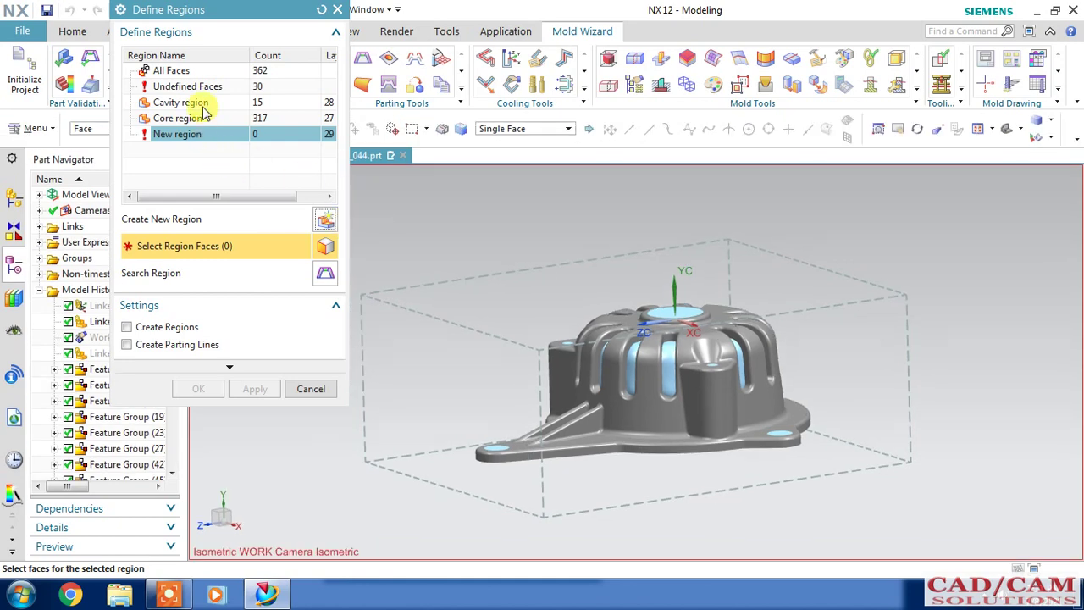
left_click(202, 102)
mouse_move(598, 398)
middle_mouse_down()
mouse_move(615, 314)
mouse_move(605, 333)
mouse_move(620, 324)
mouse_move(612, 363)
mouse_move(625, 352)
middle_mouse_up()
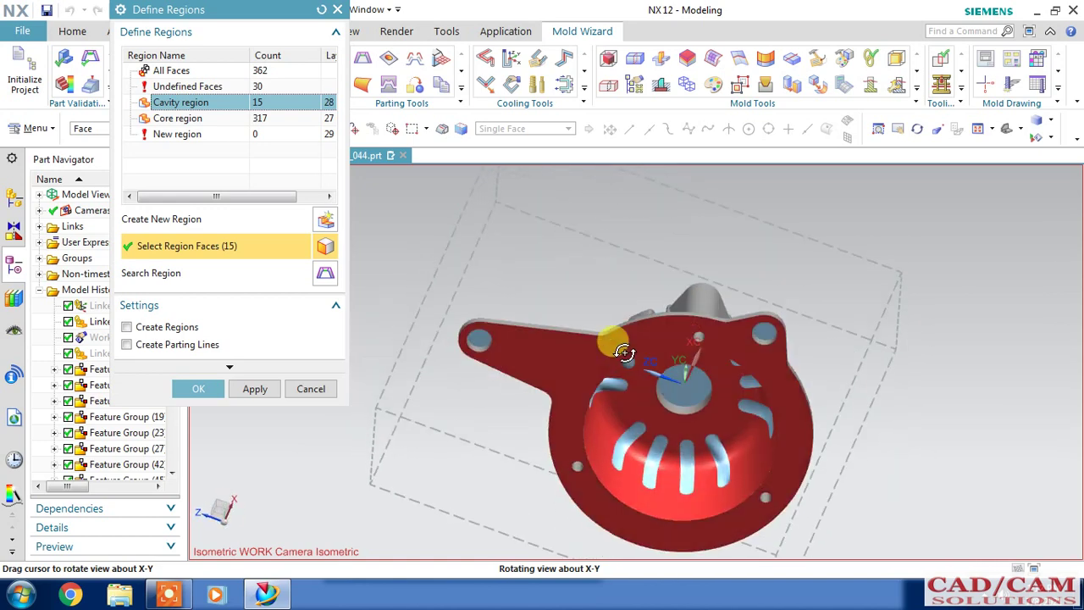
scroll(471, 343, "down", 3)
left_click(480, 348)
scroll(583, 385, "up", 3)
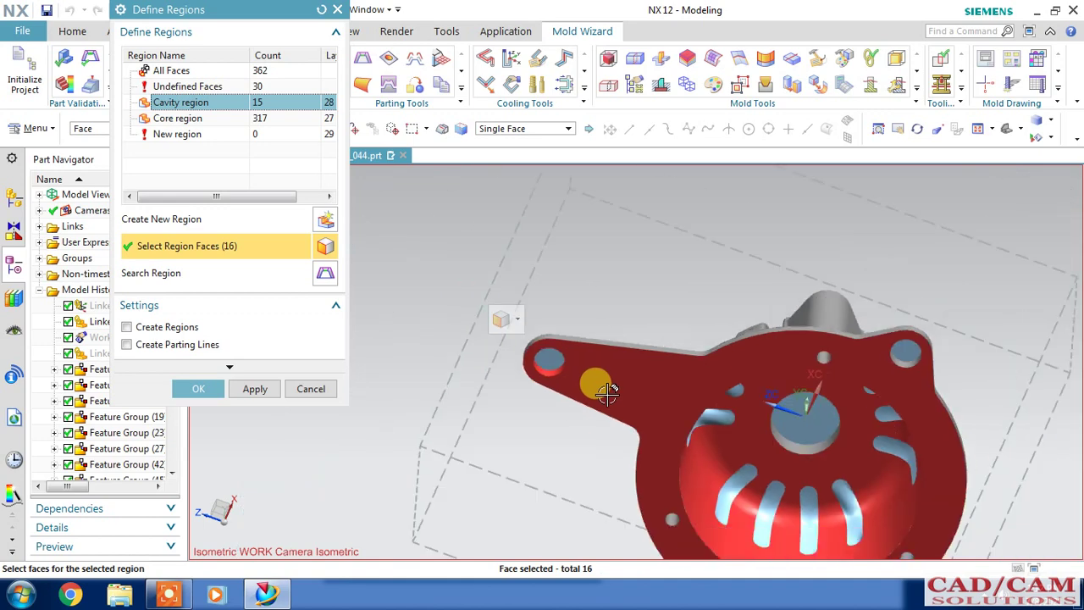
scroll(641, 477, "down", 3)
scroll(689, 529, "down", 2)
left_click(689, 529)
Step: Pick the remaining flange hole faces and the central hole face, reaching 21 cavity faces
scroll(665, 372, "up", 3)
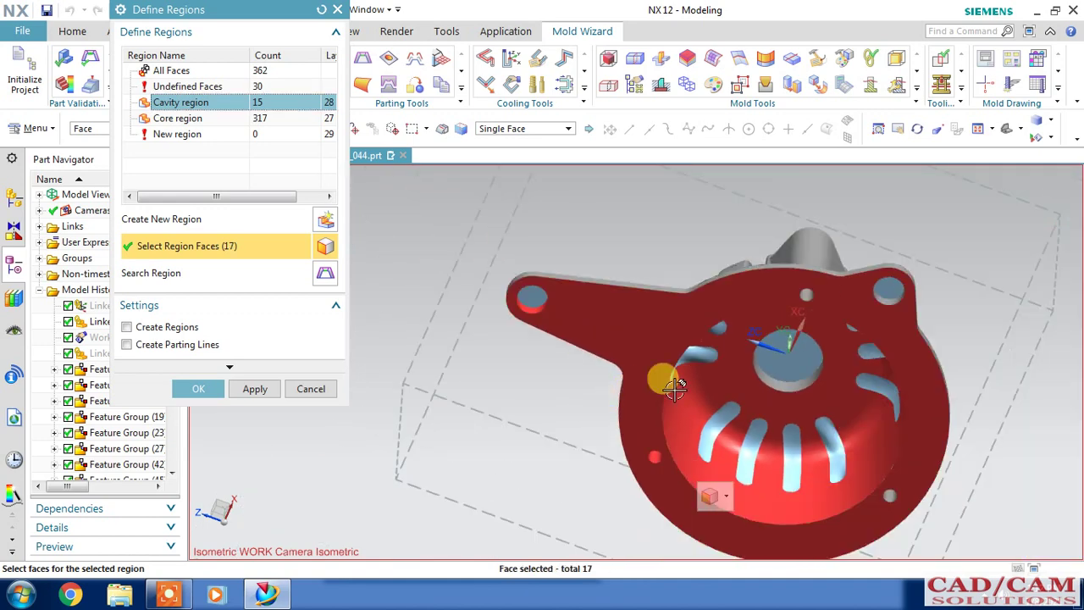
scroll(901, 273, "down", 2)
scroll(883, 305, "down", 2)
left_click(884, 305)
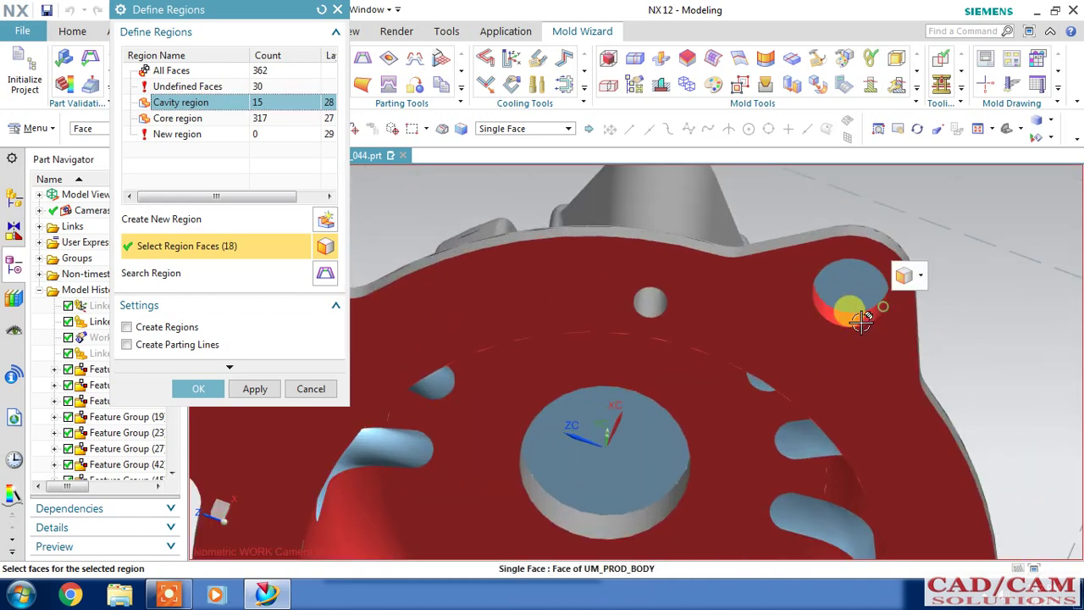
left_click(652, 304)
scroll(755, 347, "up", 2)
scroll(780, 390, "up", 2)
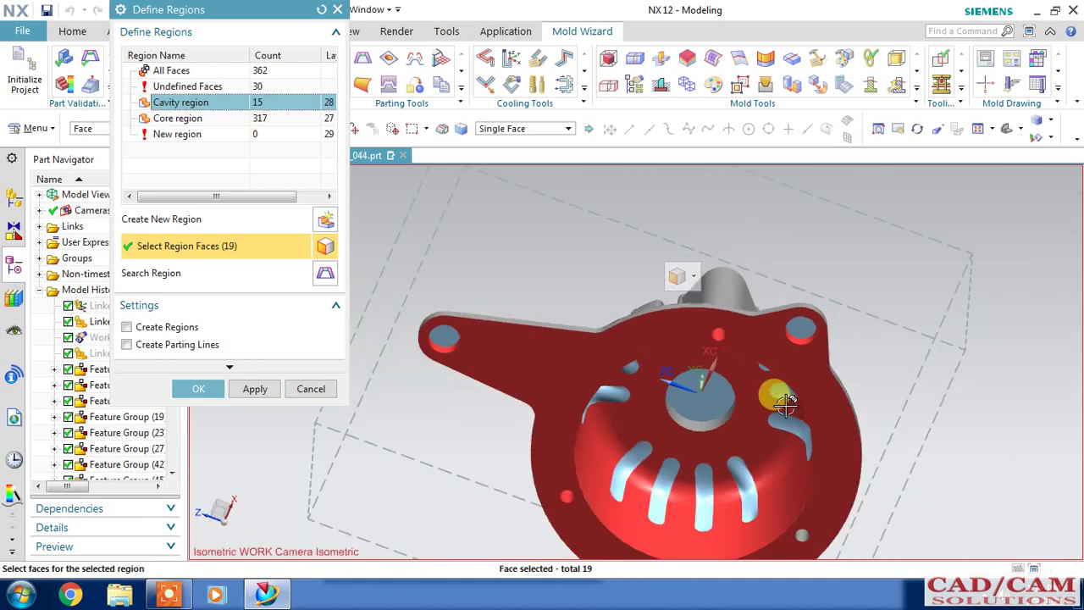
left_click(802, 535)
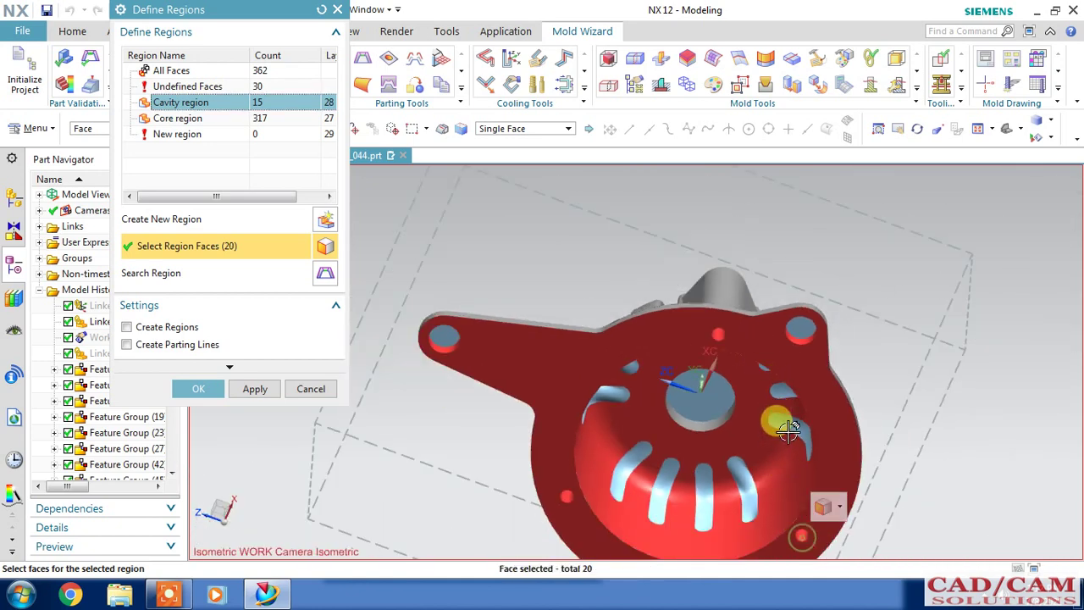
scroll(784, 435, "up", 3)
mouse_move(780, 336)
middle_mouse_down()
mouse_move(755, 340)
mouse_move(755, 305)
mouse_move(738, 300)
mouse_move(720, 367)
mouse_move(721, 315)
middle_mouse_up()
scroll(751, 406, "up", 5)
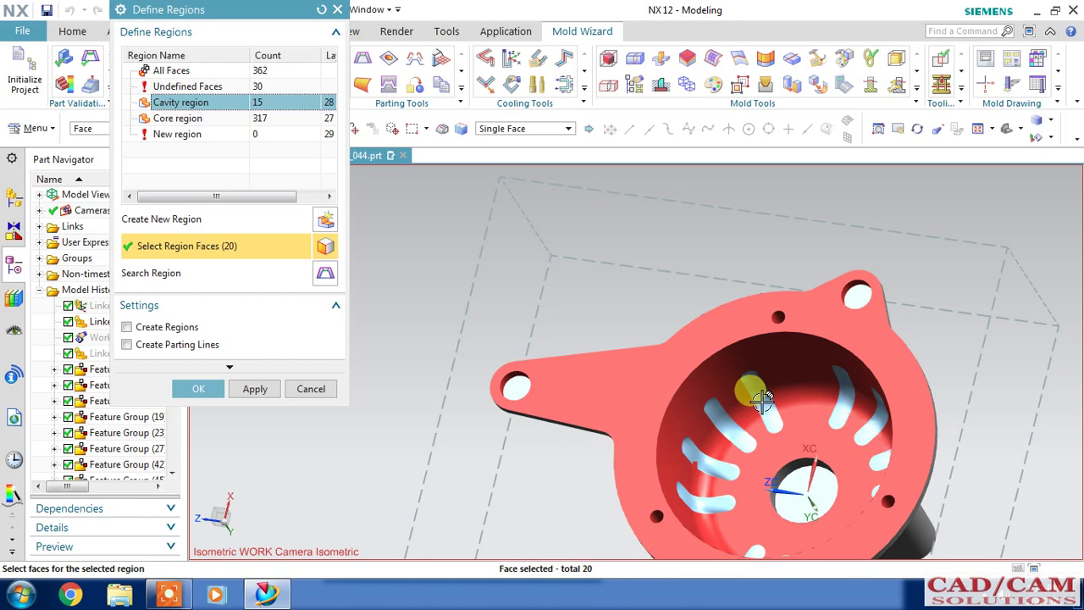
left_click(781, 477)
mouse_move(672, 303)
middle_mouse_down()
mouse_move(716, 314)
mouse_move(642, 334)
middle_mouse_up()
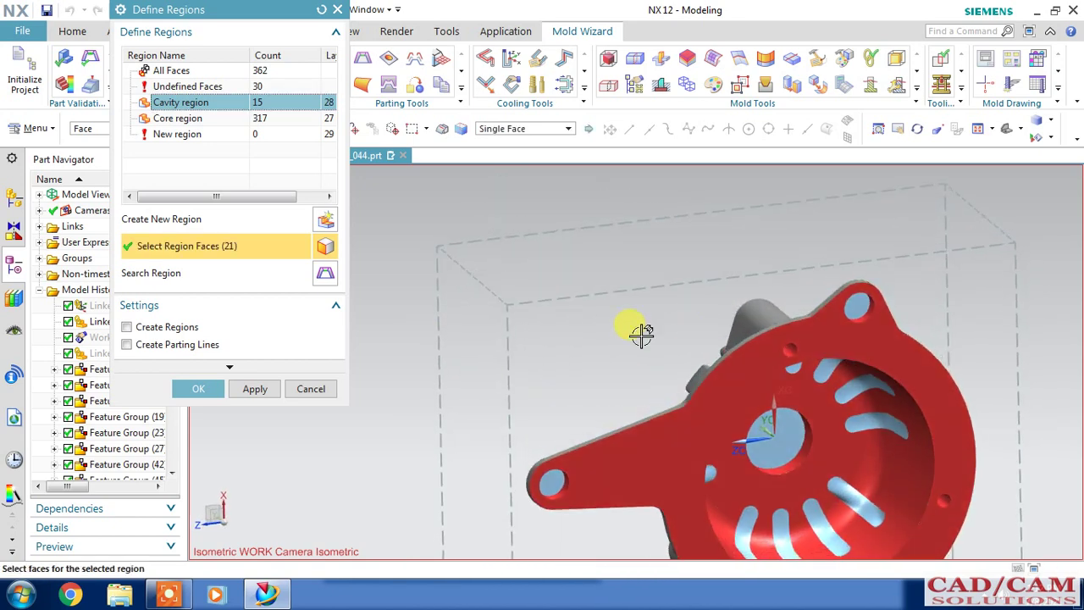
Step: Apply the cavity faces, then add tangent flange faces to the Core region
left_click(255, 389)
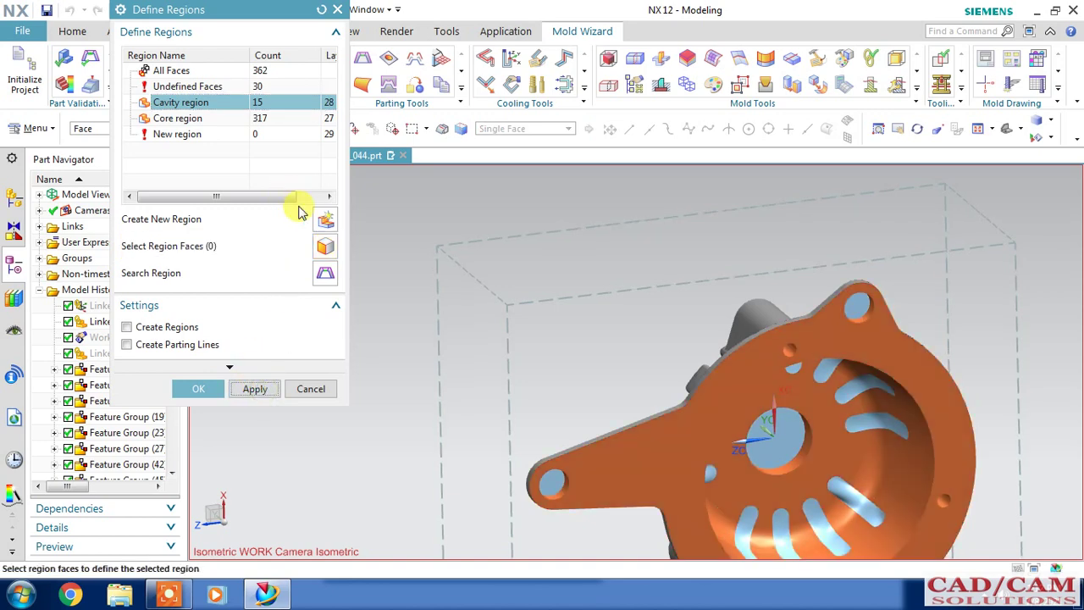
left_click(190, 122)
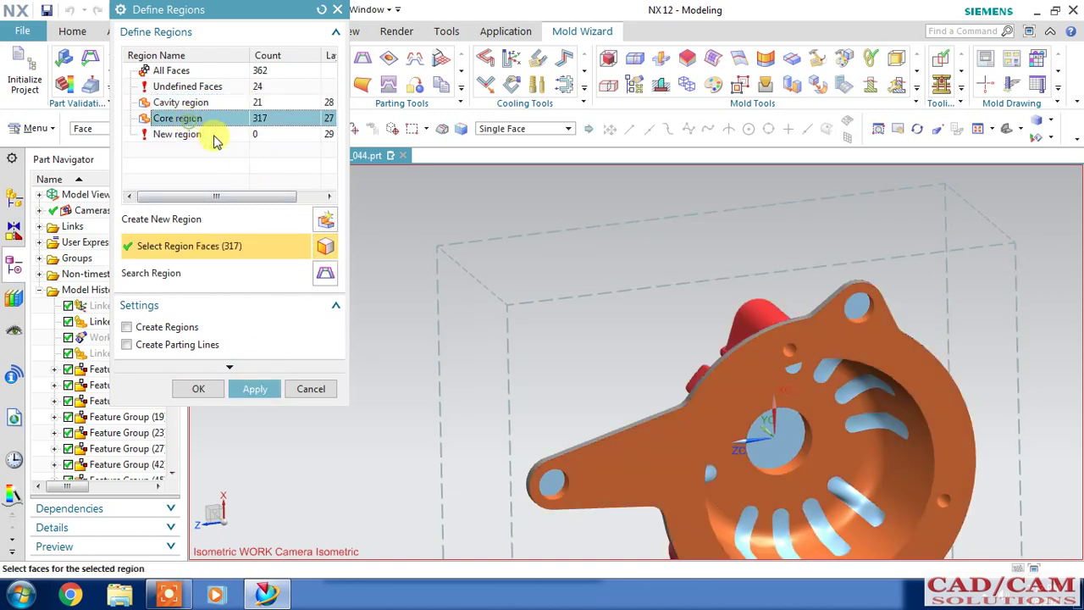
mouse_move(517, 252)
middle_mouse_down()
mouse_move(557, 308)
mouse_move(568, 298)
mouse_move(553, 280)
mouse_move(523, 280)
mouse_move(534, 292)
middle_mouse_up()
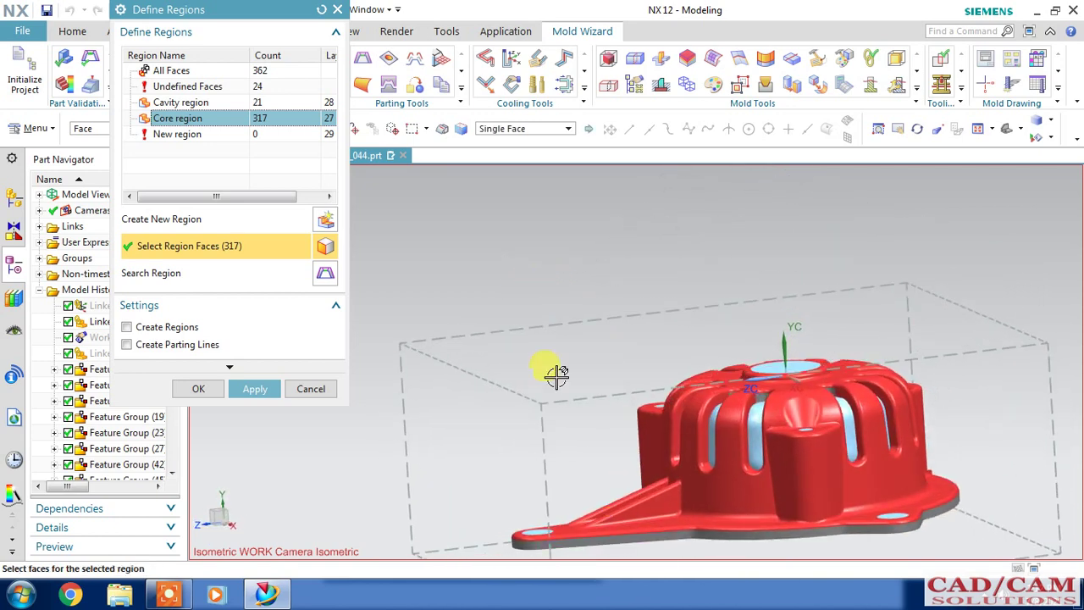
left_click(504, 129)
left_click(502, 156)
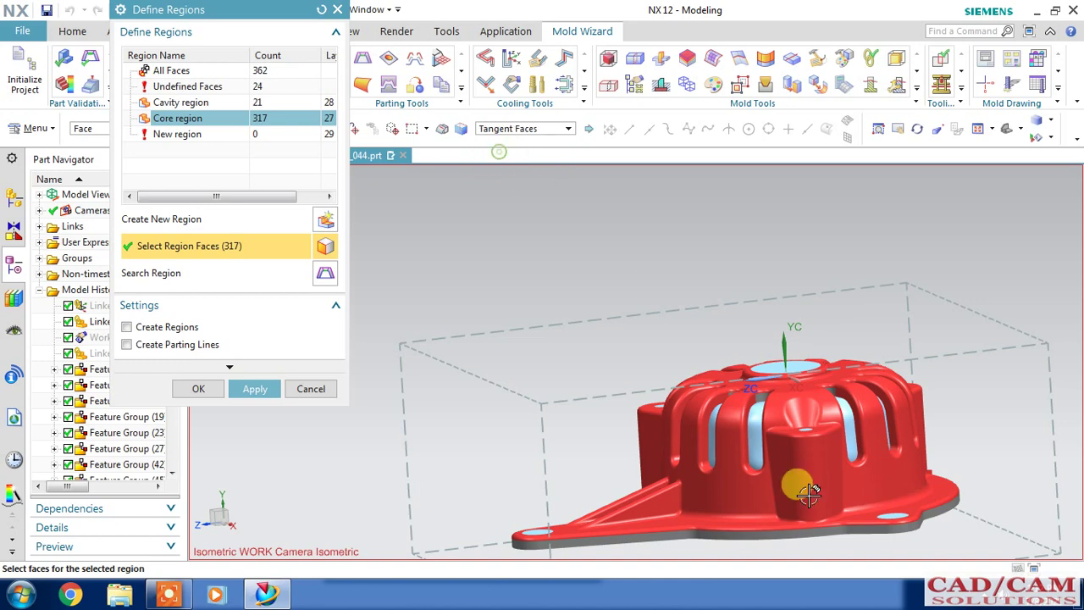
left_click(660, 489)
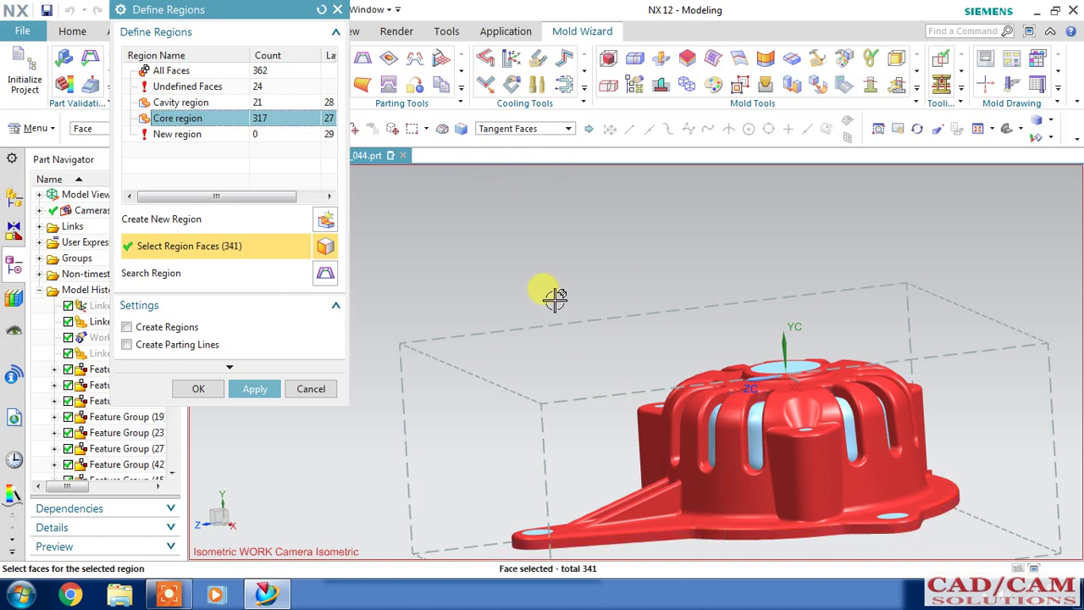
mouse_move(555, 298)
middle_mouse_down()
mouse_move(500, 378)
mouse_move(501, 398)
mouse_move(466, 429)
mouse_move(426, 416)
mouse_move(494, 380)
mouse_move(506, 288)
mouse_move(530, 271)
mouse_move(529, 337)
mouse_move(537, 331)
mouse_move(551, 299)
mouse_move(526, 271)
middle_mouse_up()
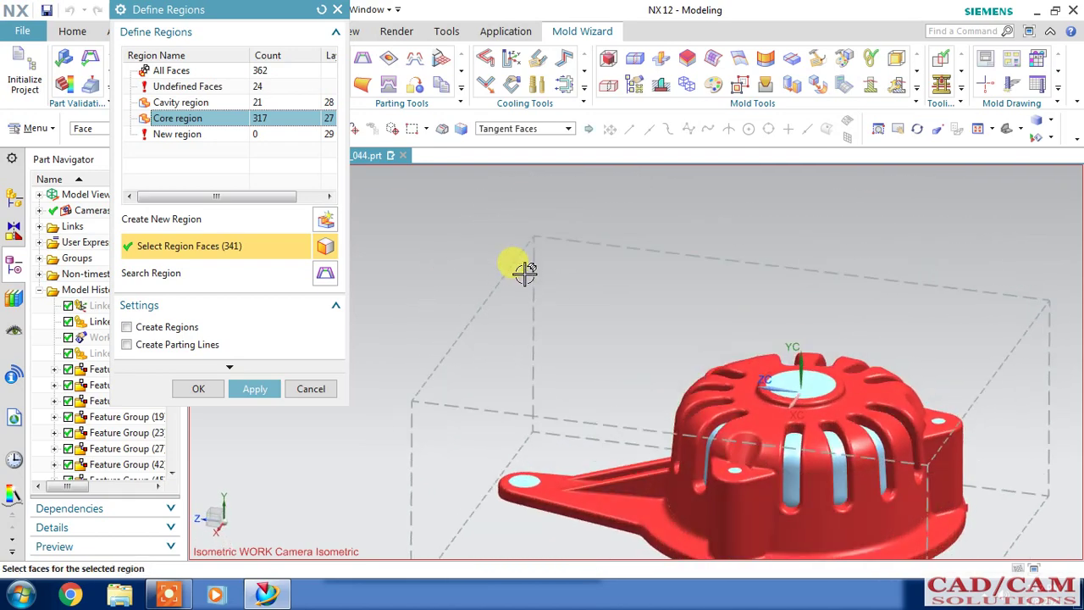
left_click(258, 389)
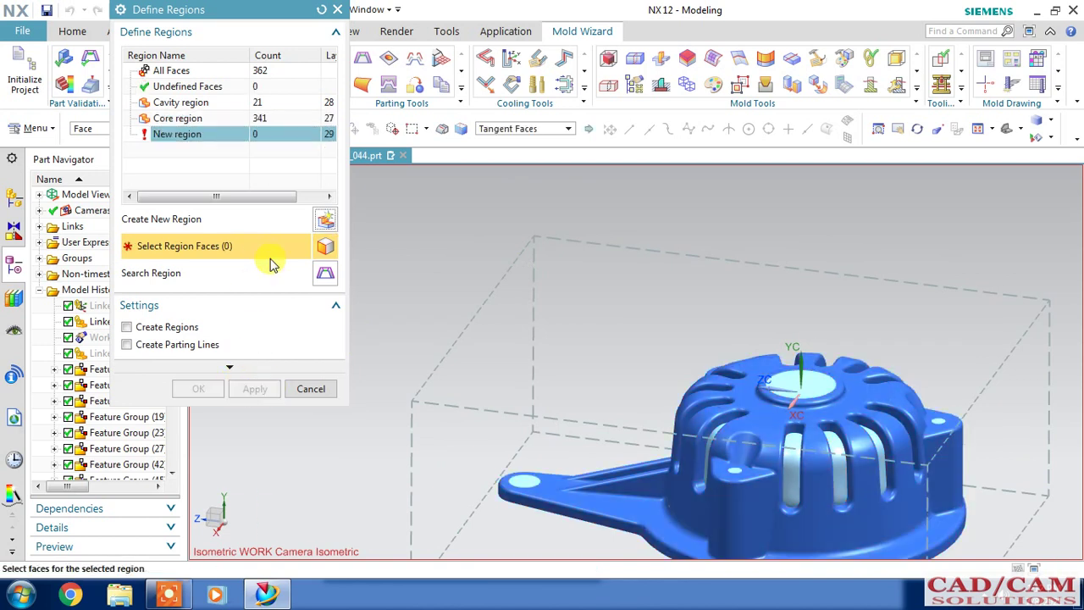
Step: Confirm 21 cavity and 341 core faces, enable Create Parting Lines, and click OK
left_click(199, 89)
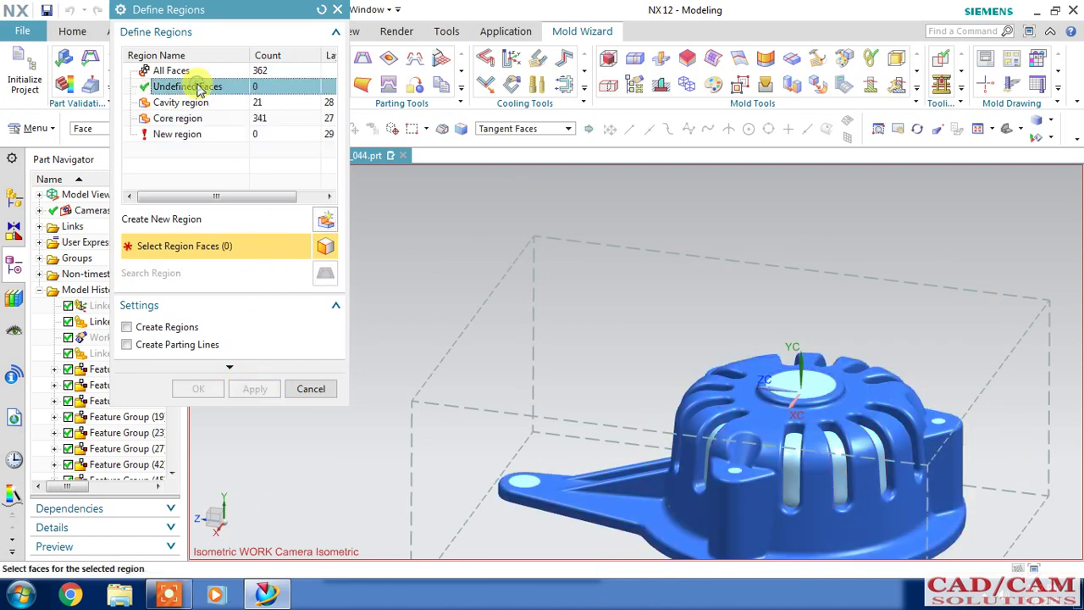
left_click(201, 105)
left_click(211, 123)
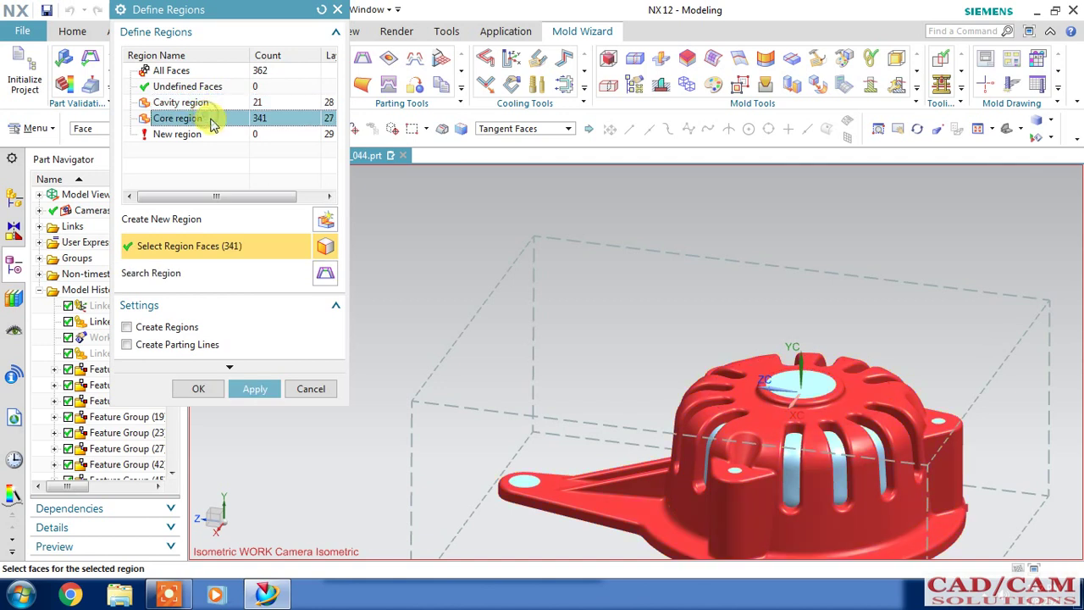
left_click(168, 346)
left_click(195, 389)
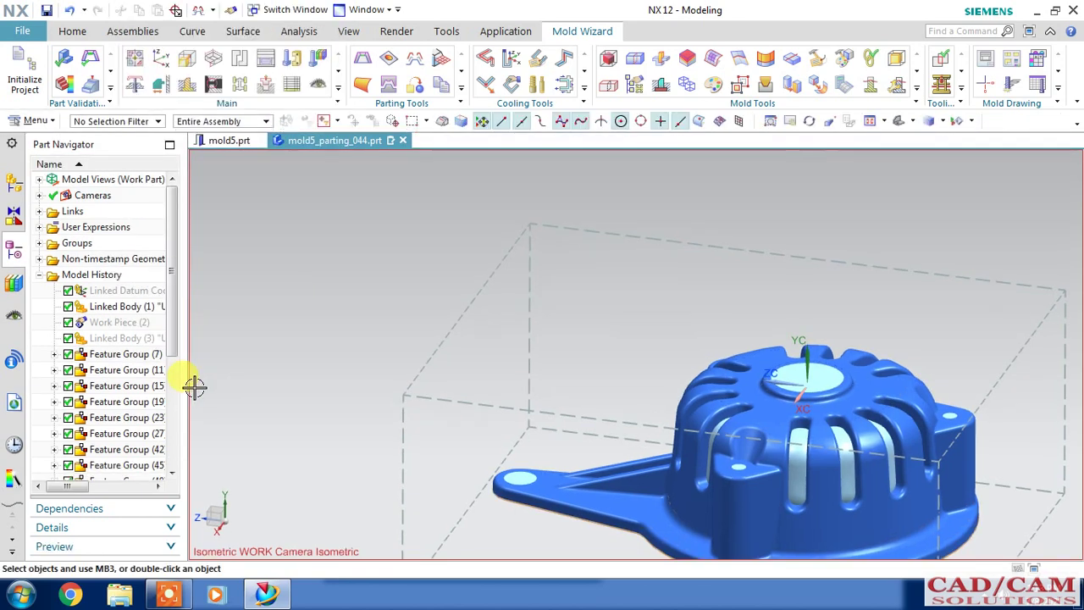
right_click(356, 266)
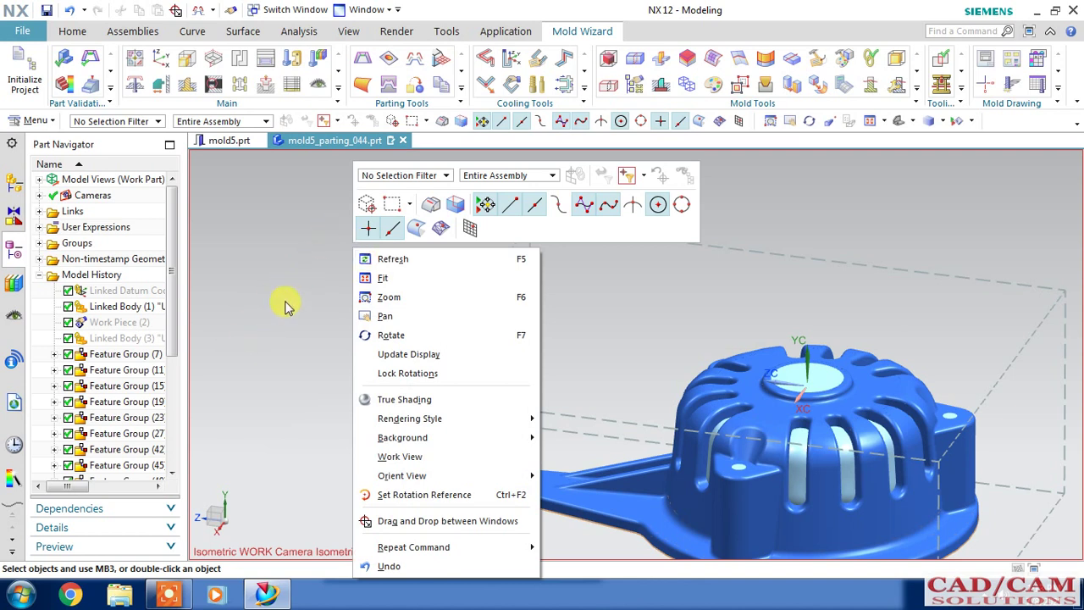
left_click(285, 303)
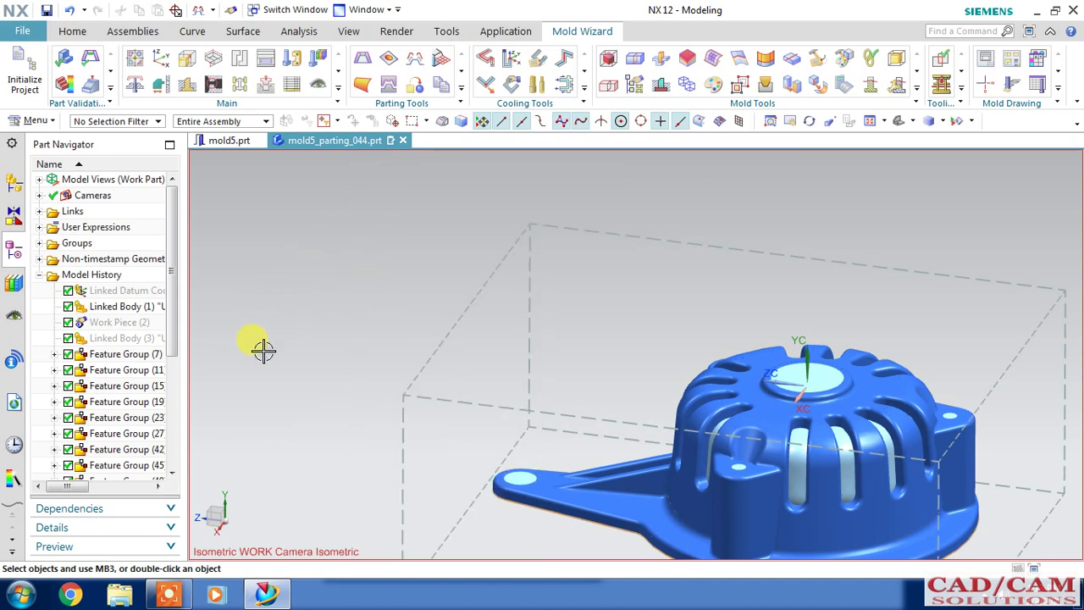
right_click_drag(264, 350, 218, 402)
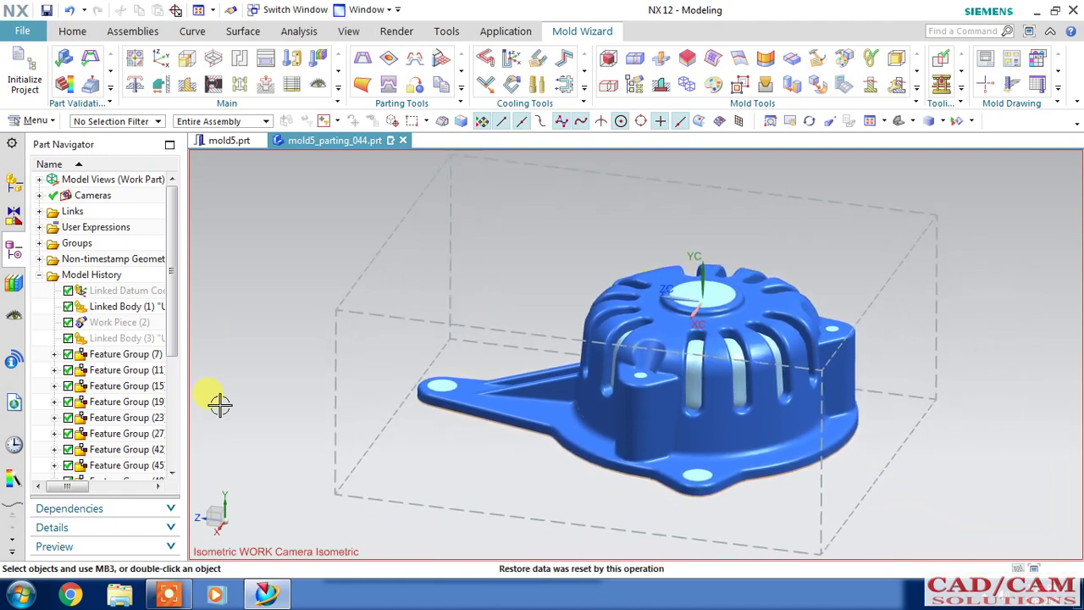
mouse_move(446, 453)
middle_mouse_down()
mouse_move(438, 416)
mouse_move(455, 446)
mouse_move(429, 424)
middle_mouse_up()
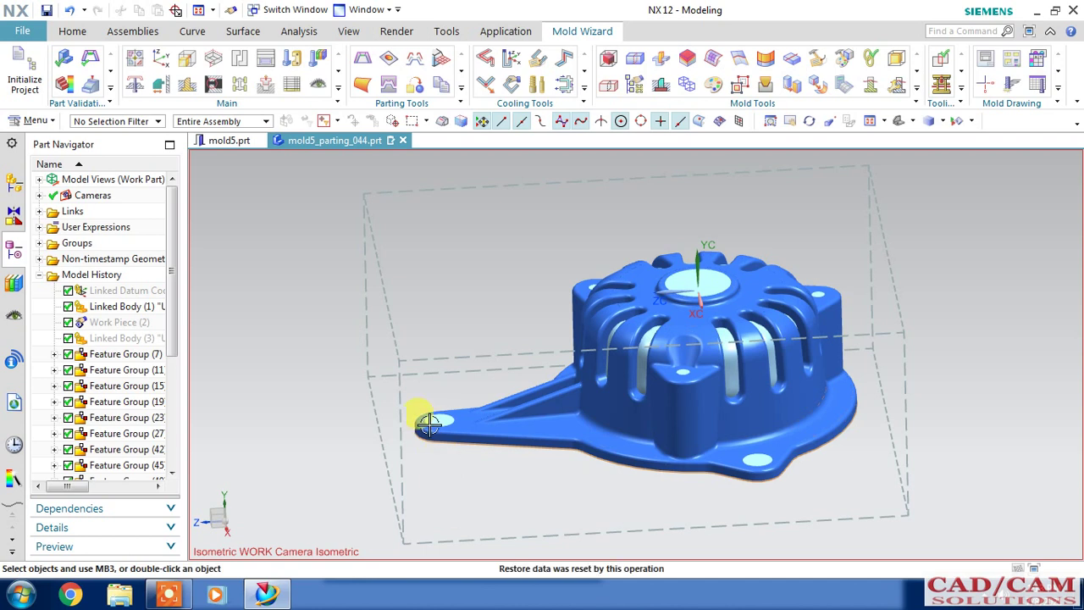
Step: Create a flat bounded-plane parting surface from the parting lines, shrinking its right edge
left_click(430, 63)
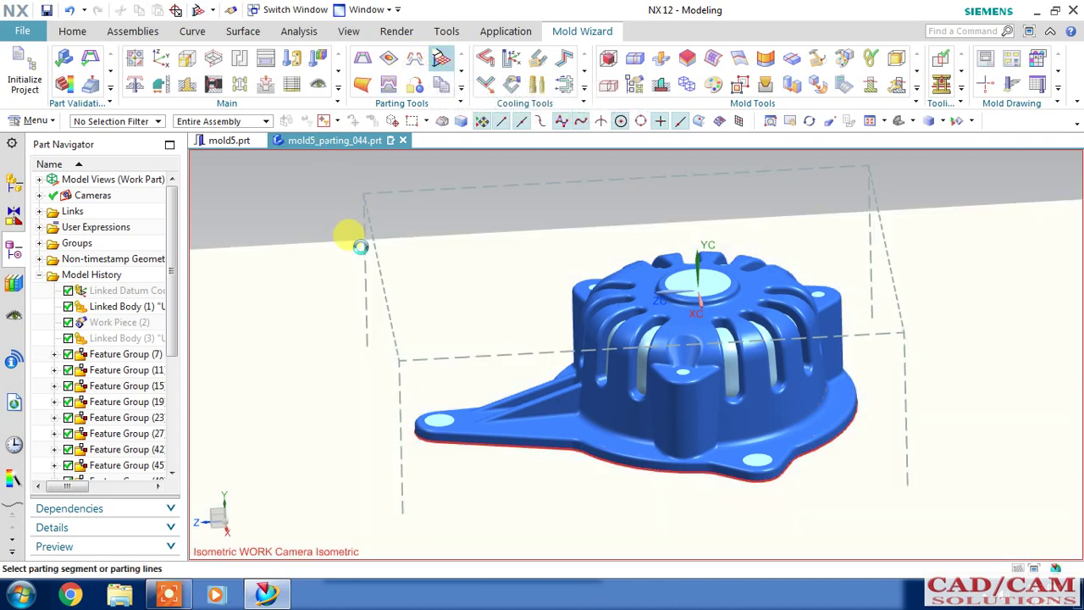
mouse_move(731, 352)
middle_mouse_down()
mouse_move(811, 322)
mouse_move(797, 380)
middle_mouse_up()
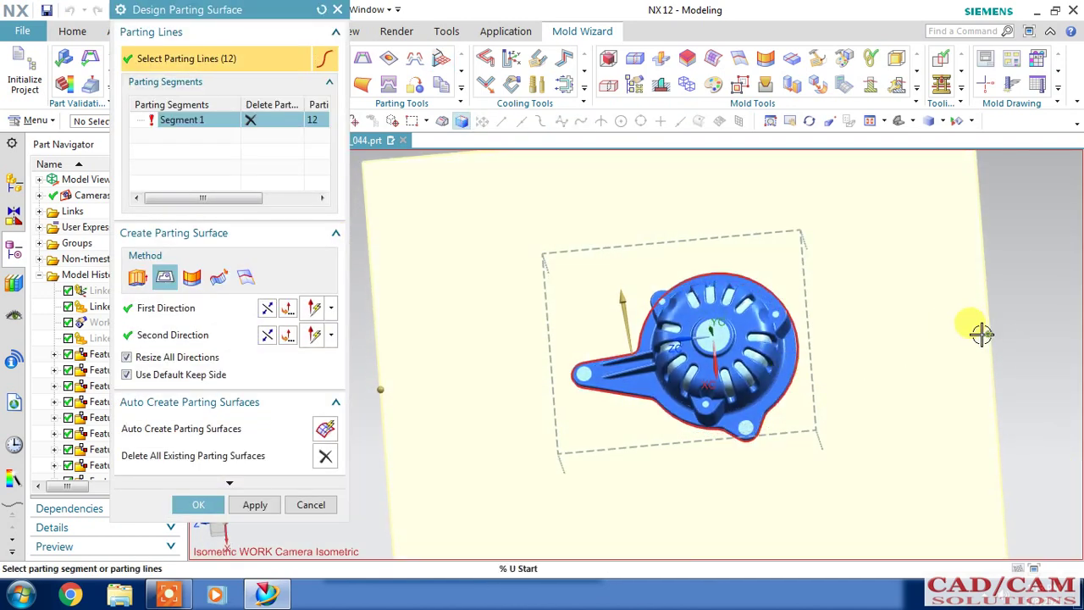
mouse_move(981, 333)
left_mouse_down()
mouse_move(842, 322)
mouse_move(852, 331)
left_mouse_up()
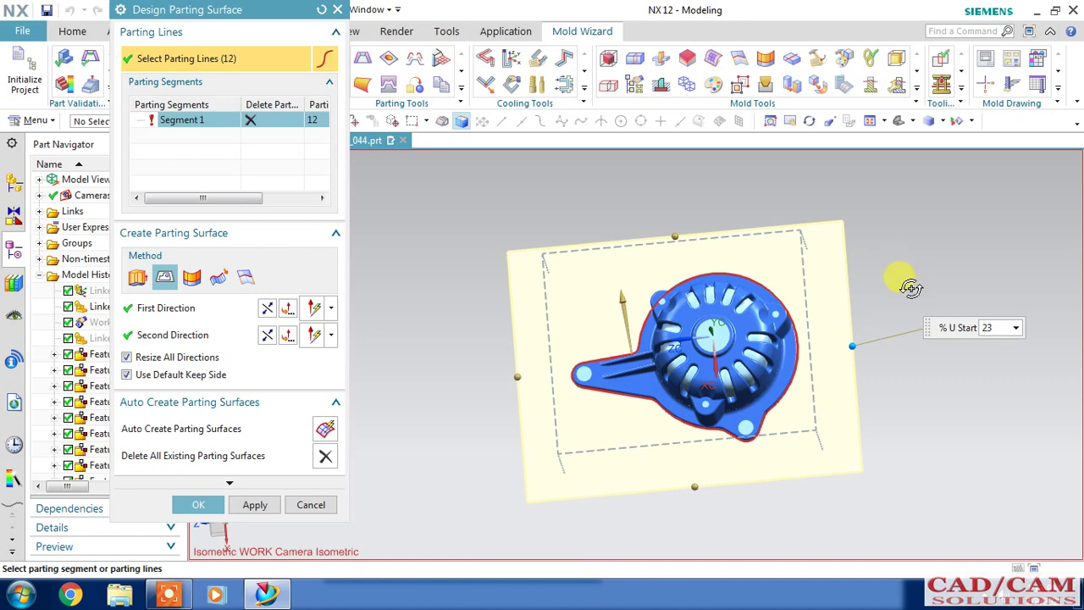
mouse_move(910, 288)
middle_mouse_down()
mouse_move(900, 290)
mouse_move(922, 238)
mouse_move(895, 181)
mouse_move(908, 225)
mouse_move(895, 271)
middle_mouse_up()
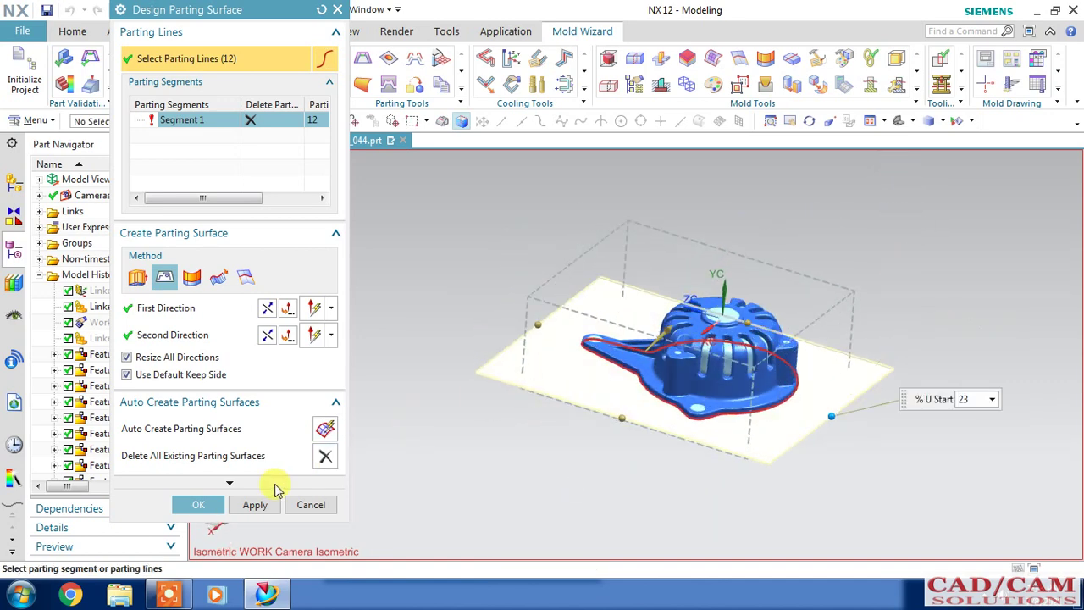
left_click(204, 506)
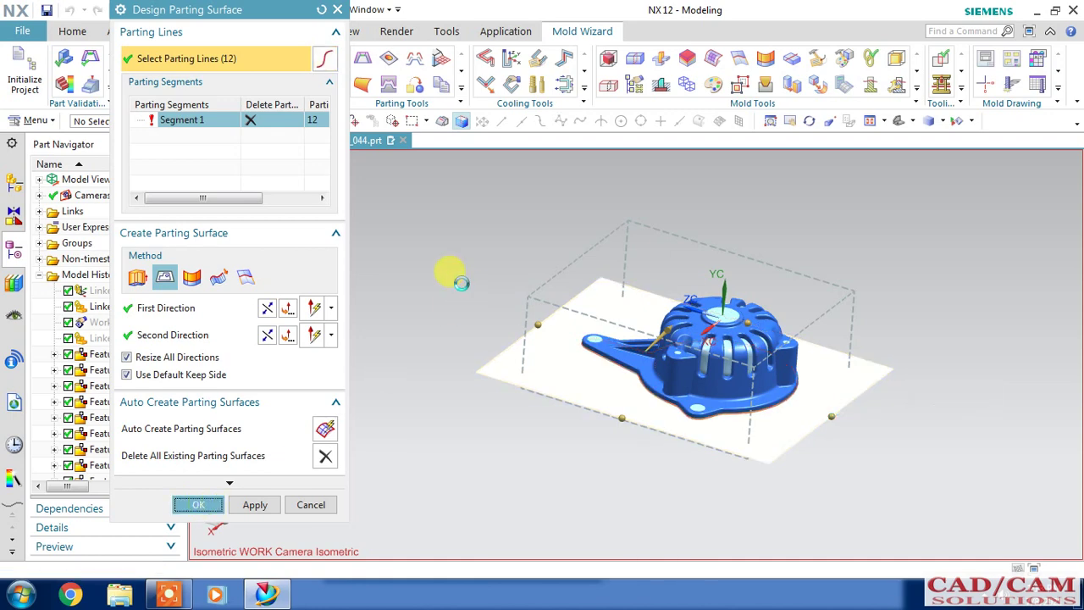
mouse_move(479, 400)
middle_mouse_down()
mouse_move(492, 257)
mouse_move(477, 288)
mouse_move(479, 392)
mouse_move(466, 400)
middle_mouse_up()
scroll(821, 331, "up", 2)
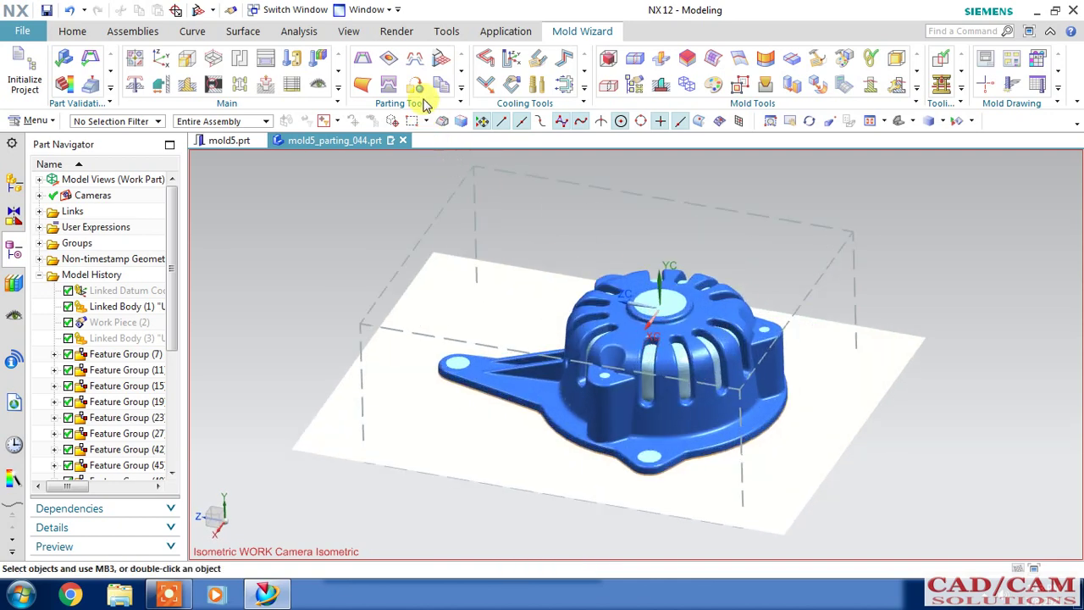
Step: Split the cavity block mold5_cavity_048.prt from the workpiece using the Cavity region
left_click(395, 88)
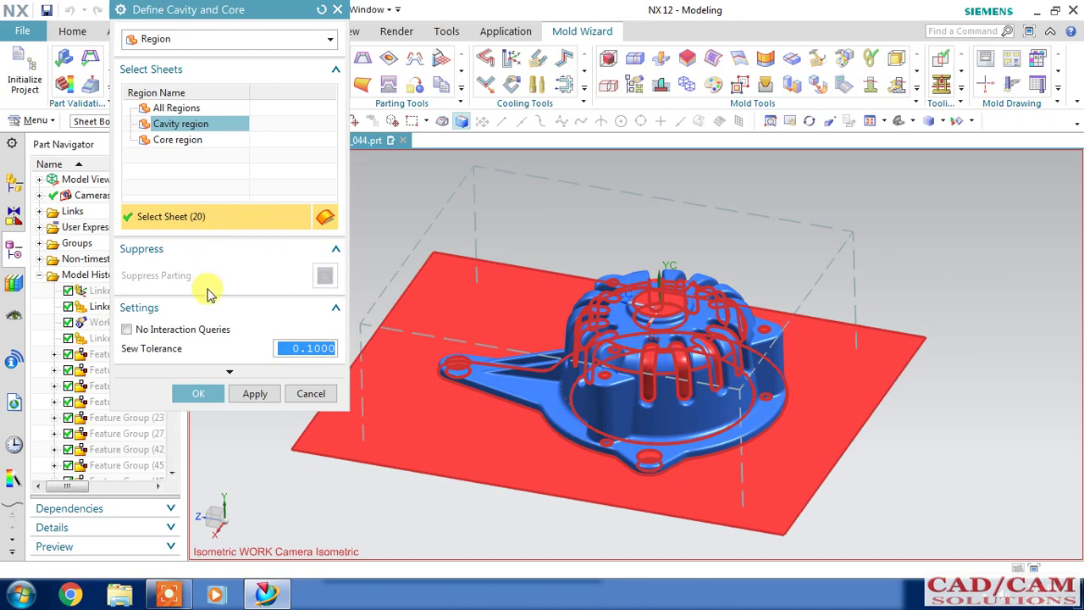
left_click(254, 395)
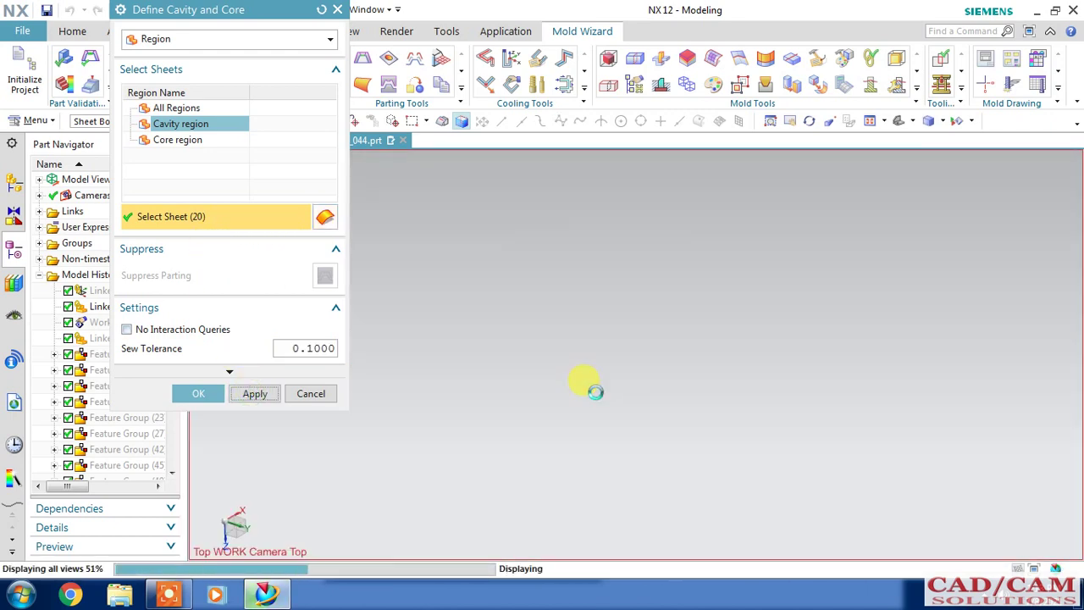
middle_click_drag(766, 416, 683, 338)
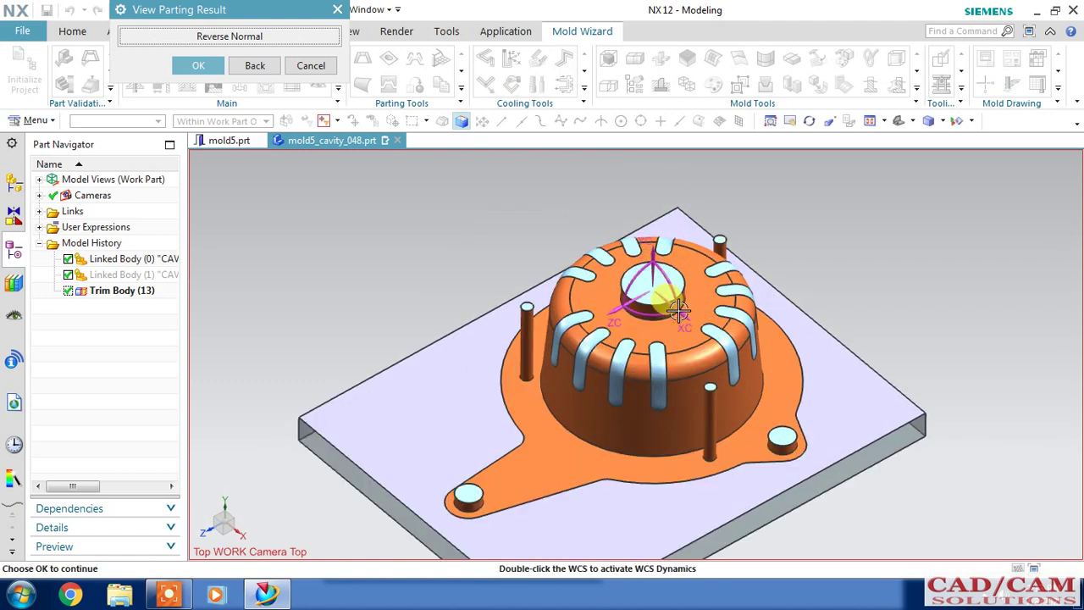
mouse_move(546, 218)
middle_mouse_down()
mouse_move(916, 338)
mouse_move(888, 310)
mouse_move(889, 341)
mouse_move(907, 354)
middle_mouse_up()
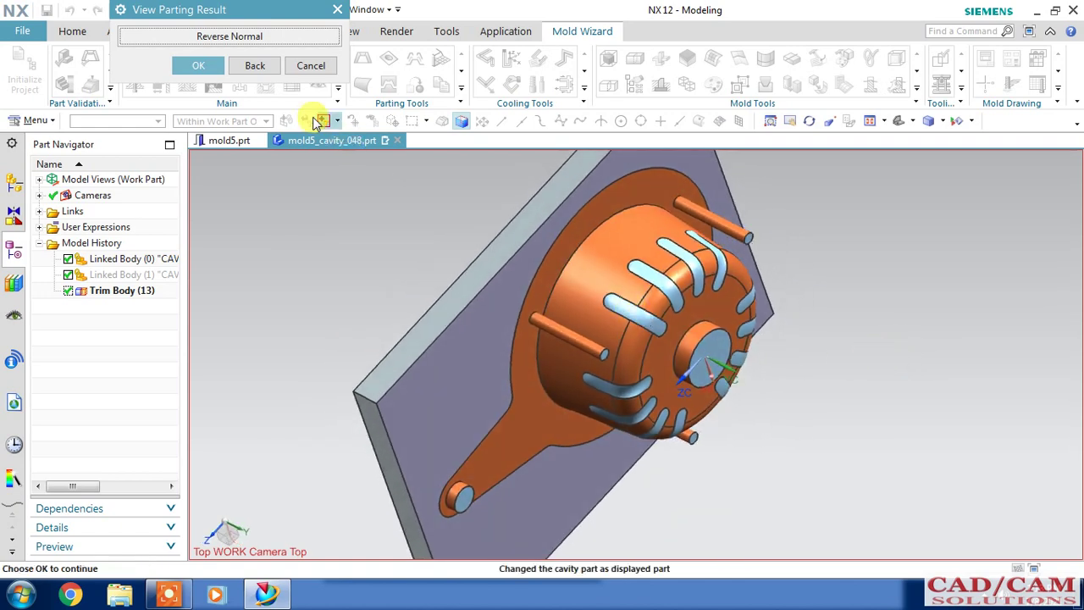
left_click(212, 66)
Step: Split out the core block mold5_core_049.prt using the Core region
left_click(174, 125)
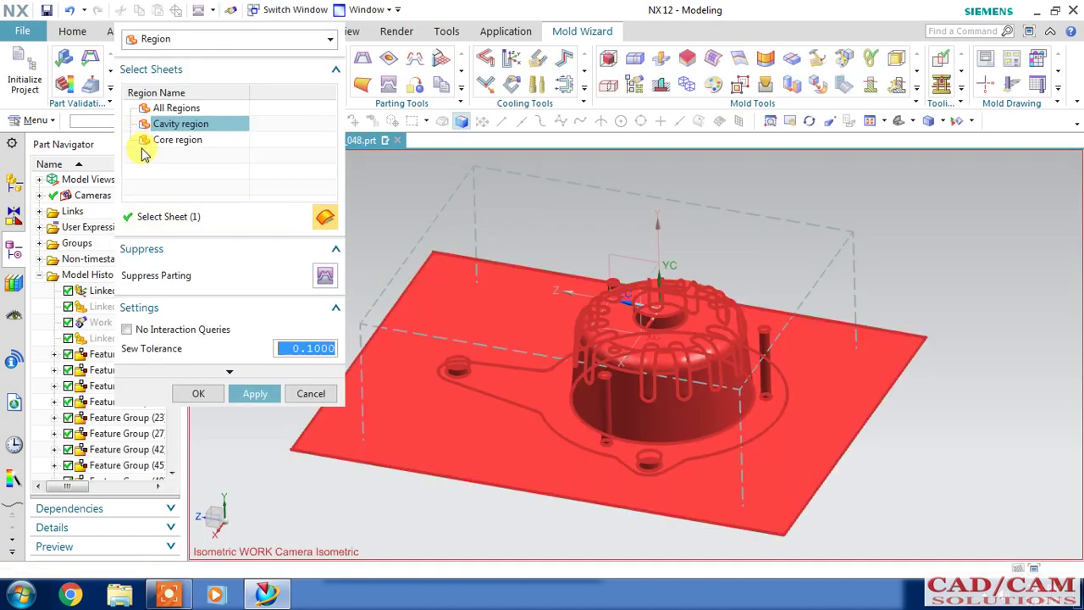
left_click(166, 140)
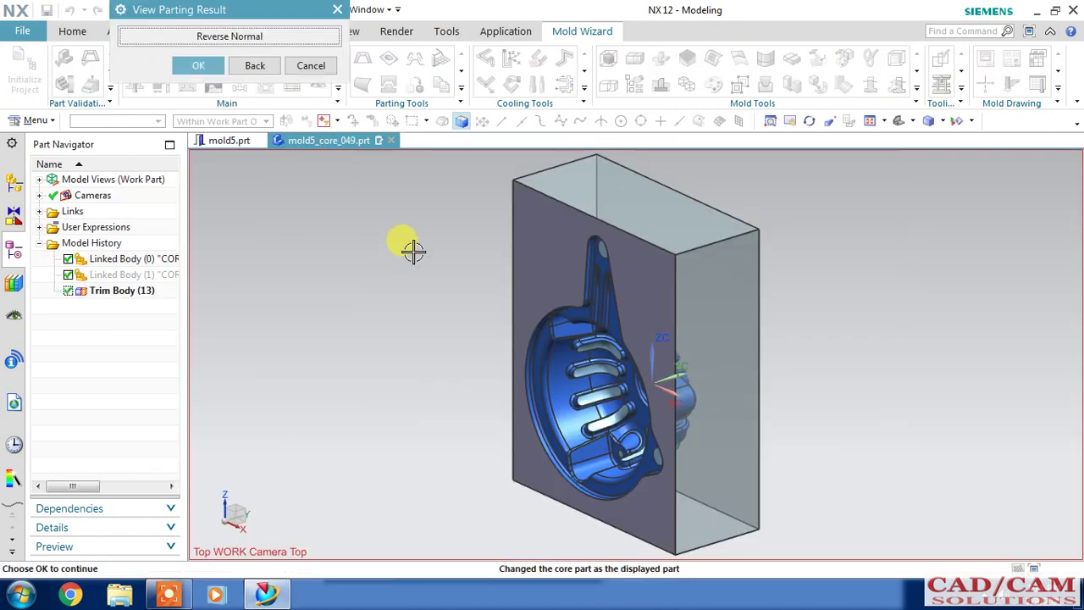
middle_click_drag(473, 426, 533, 406)
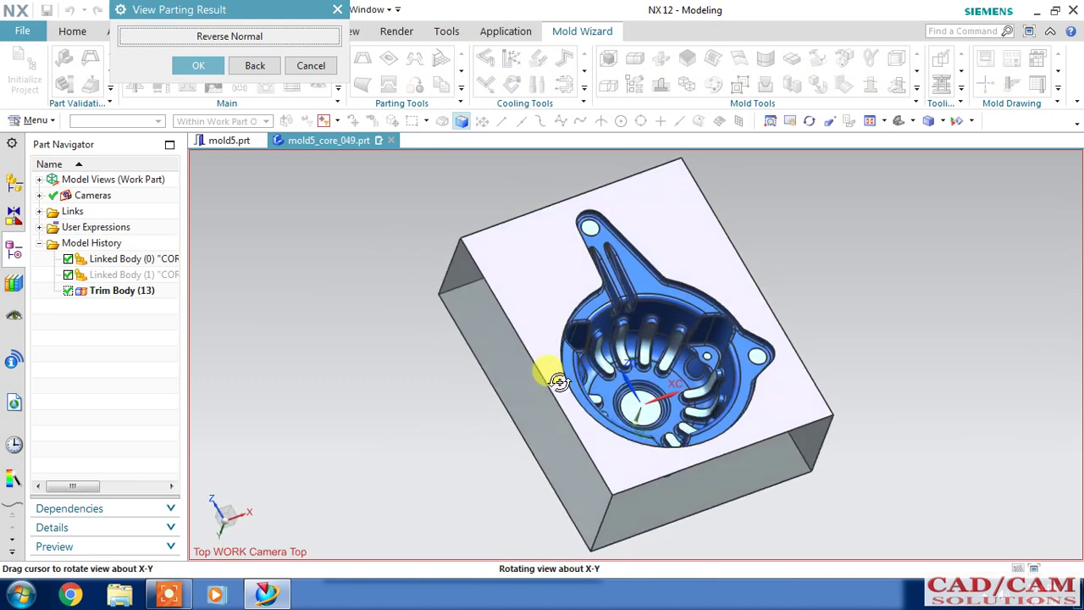
mouse_move(533, 406)
middle_mouse_down()
mouse_move(671, 347)
mouse_move(693, 352)
mouse_move(690, 378)
middle_mouse_up()
Step: Orbit and zoom around the core block to inspect its impression, then accept it
scroll(682, 343, "up", 2)
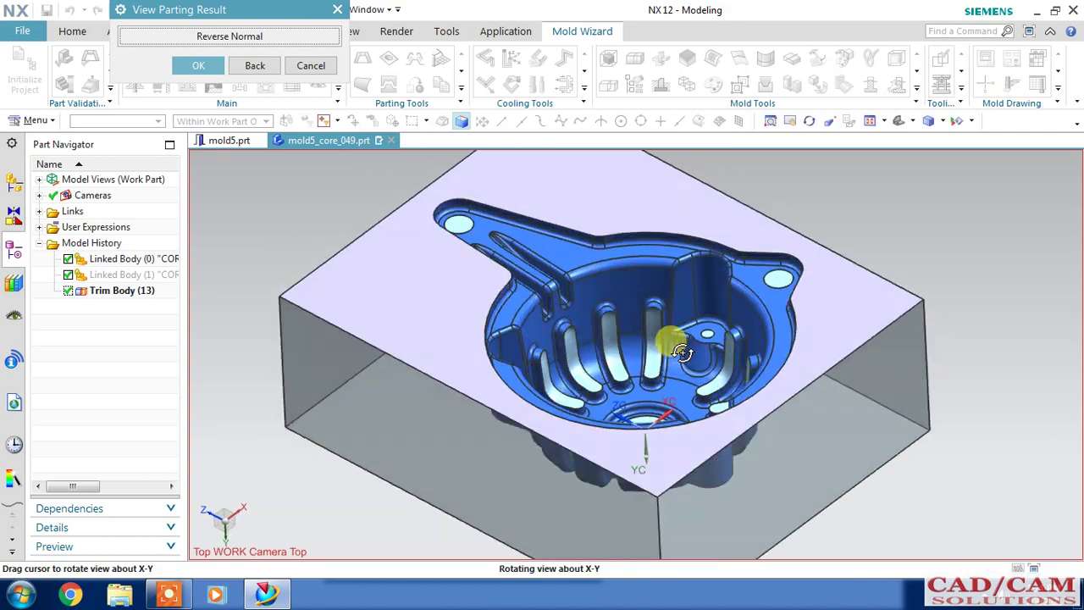
middle_click_drag(691, 379, 646, 386)
scroll(626, 369, "up", 3)
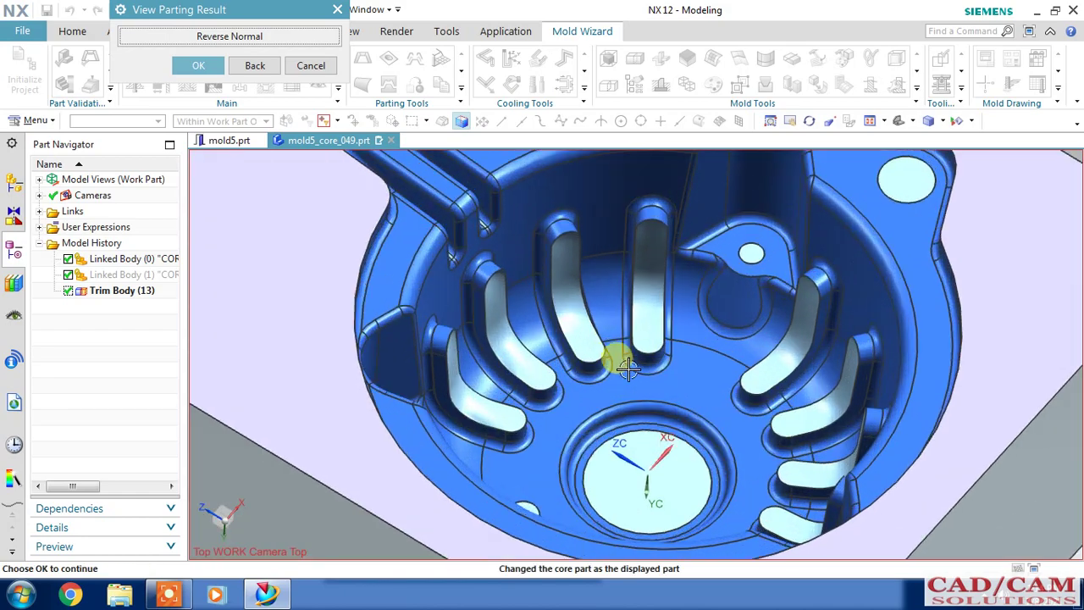
scroll(718, 305, "down", 1)
middle_click_drag(704, 341, 695, 324)
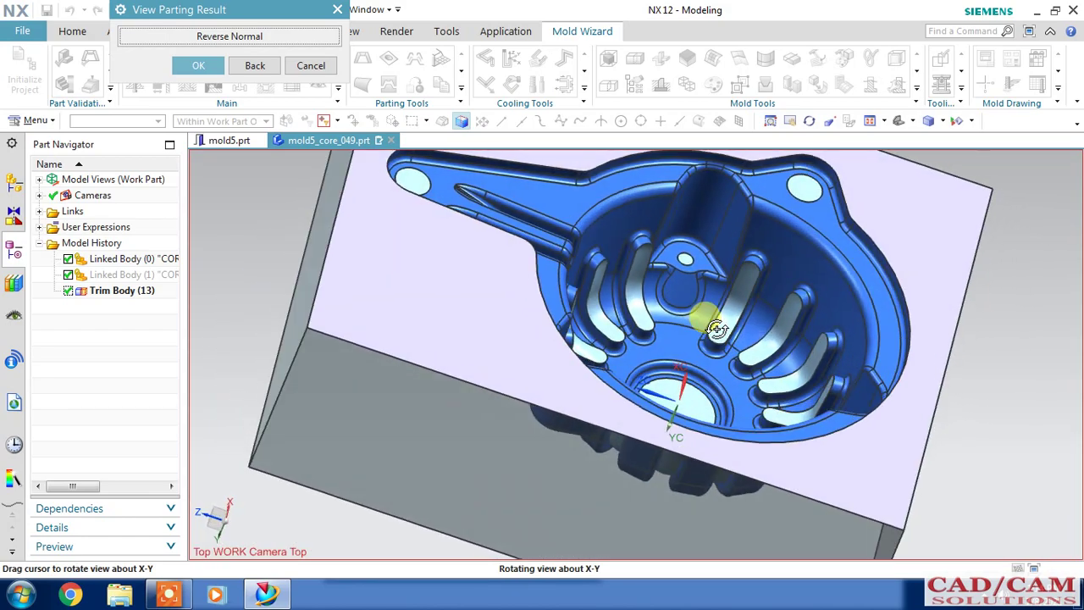
middle_click_drag(696, 324, 779, 321)
scroll(784, 314, "up", 2)
scroll(790, 301, "down", 2)
mouse_move(690, 327)
middle_mouse_down()
mouse_move(646, 330)
mouse_move(665, 336)
mouse_move(652, 254)
middle_mouse_up()
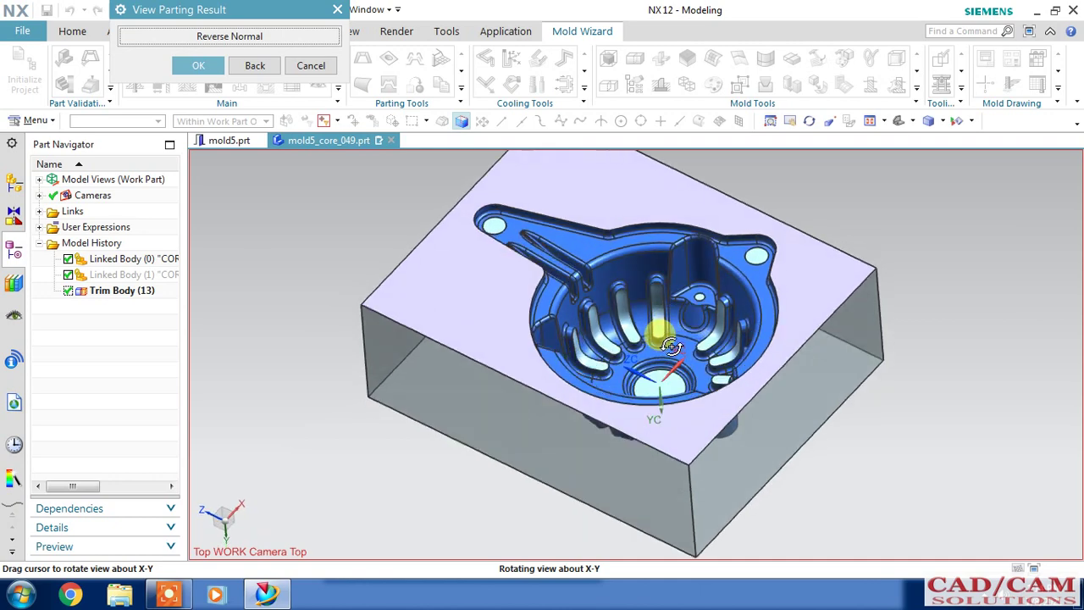
scroll(651, 217, "up", 2)
scroll(651, 217, "up", 1)
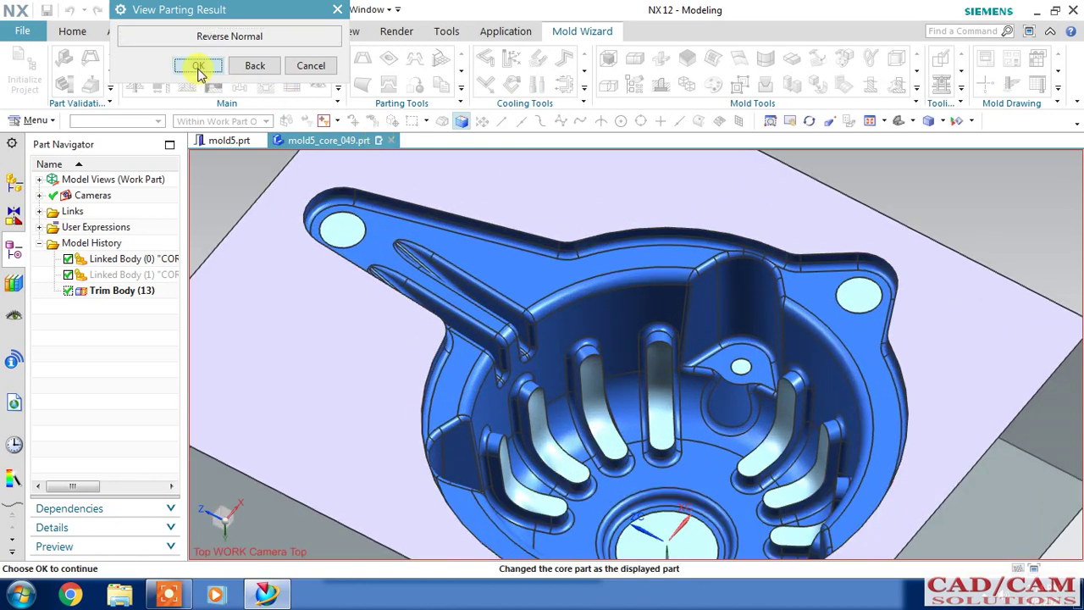
left_click(198, 66)
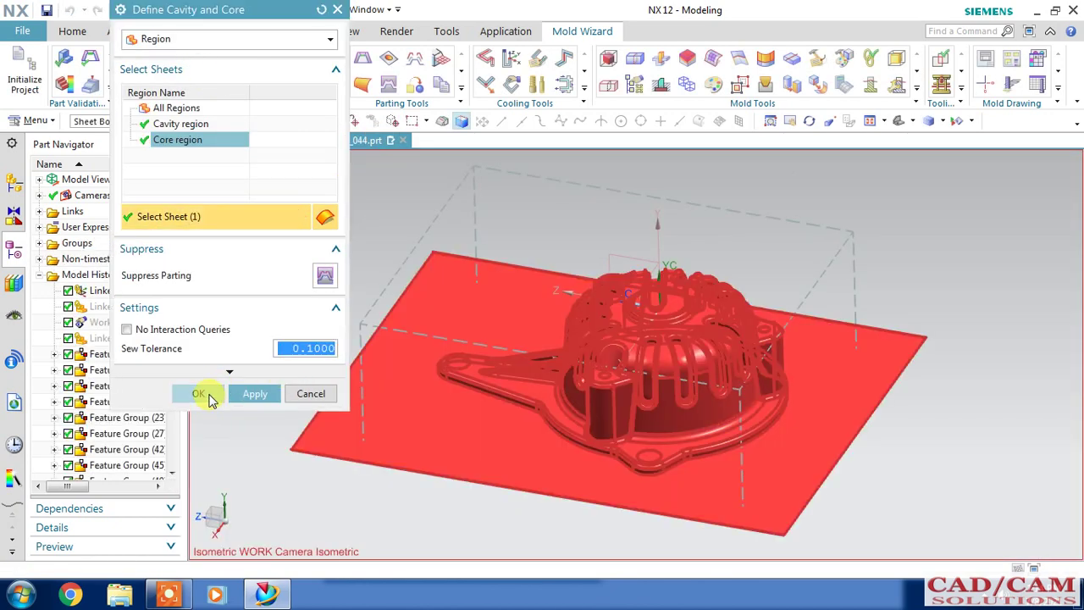
Step: Finish the split, delete the leftover sewn sheets, and display mold5_top_025.prt
middle_click(377, 237)
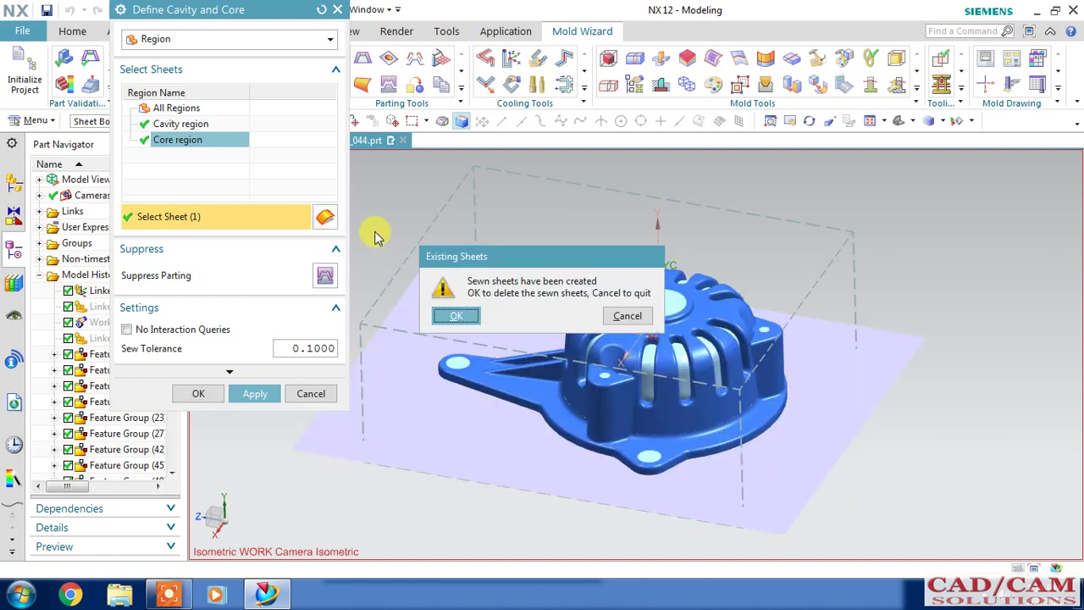
left_click(465, 326)
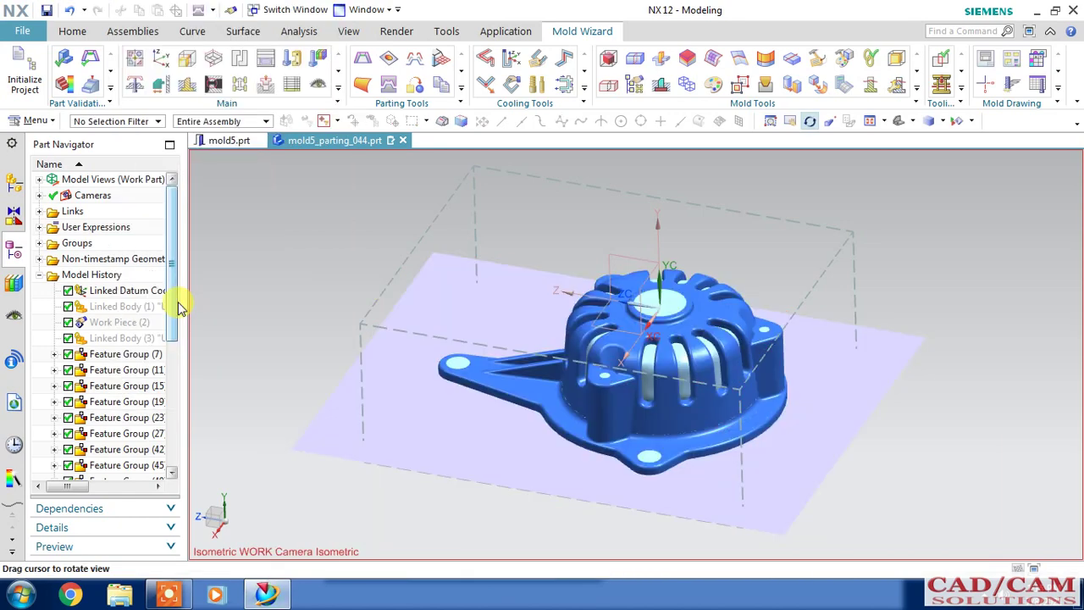
mouse_move(495, 361)
left_mouse_down()
mouse_move(515, 302)
mouse_move(517, 220)
mouse_move(521, 341)
left_mouse_up()
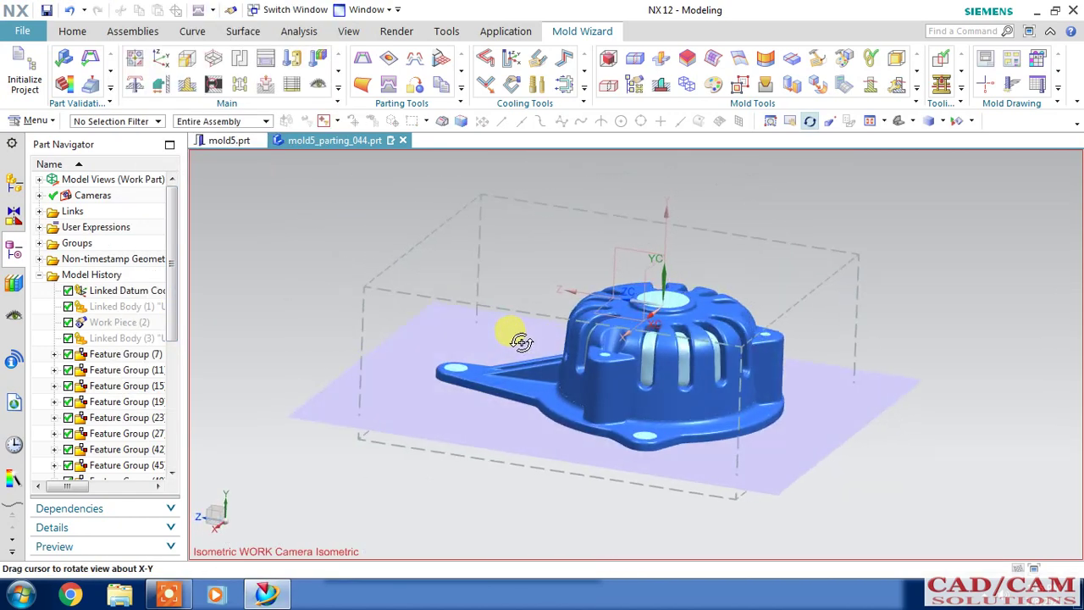
left_click(381, 15)
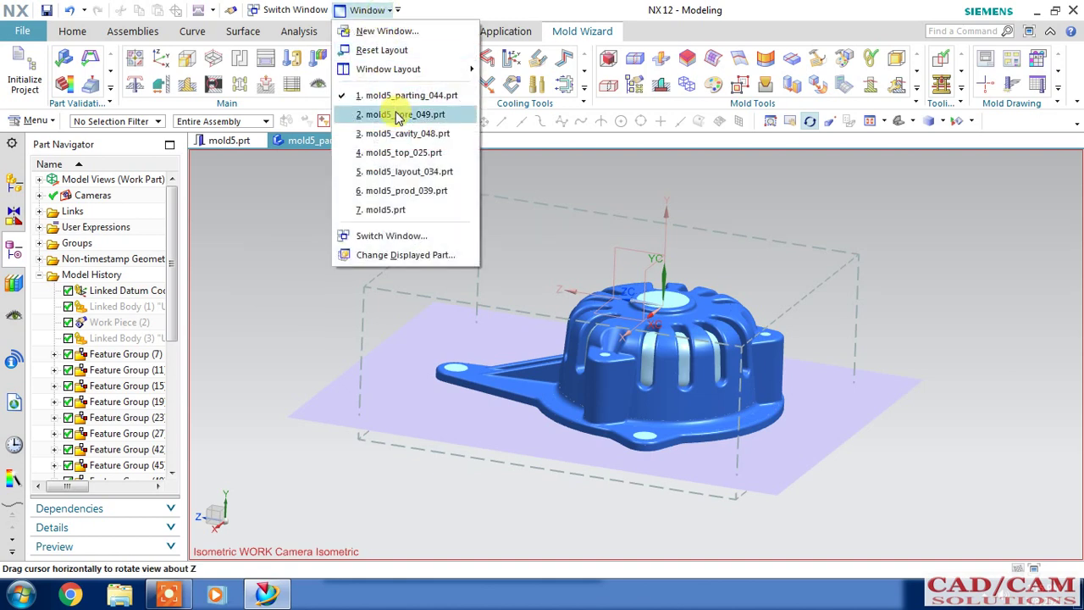
left_click(397, 161)
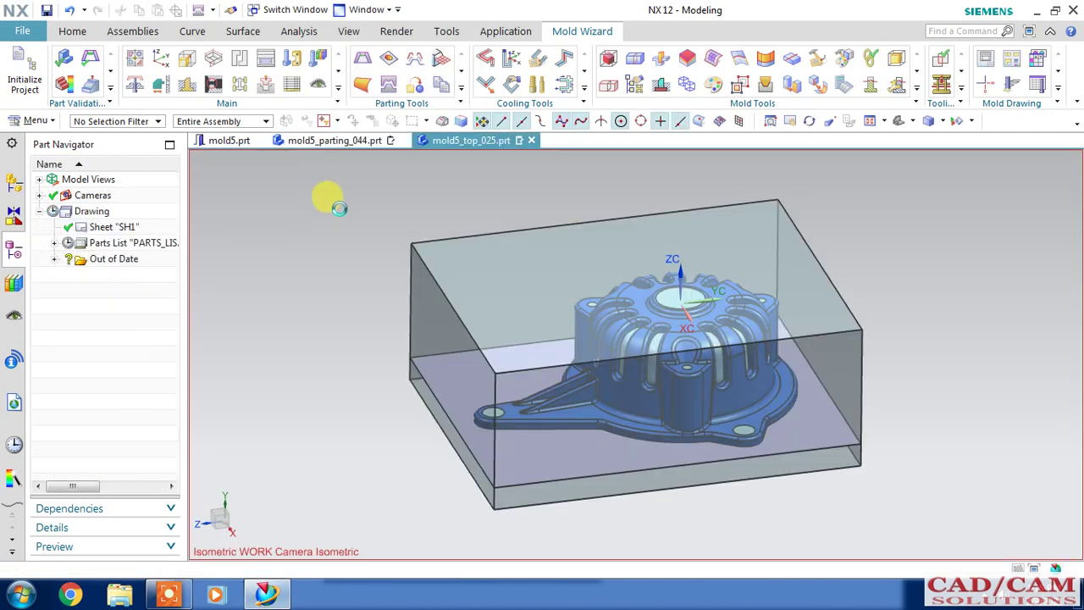
Step: Show the Assembly Navigator and switch to the mold5_prod_039.prt product assembly
left_click(18, 183)
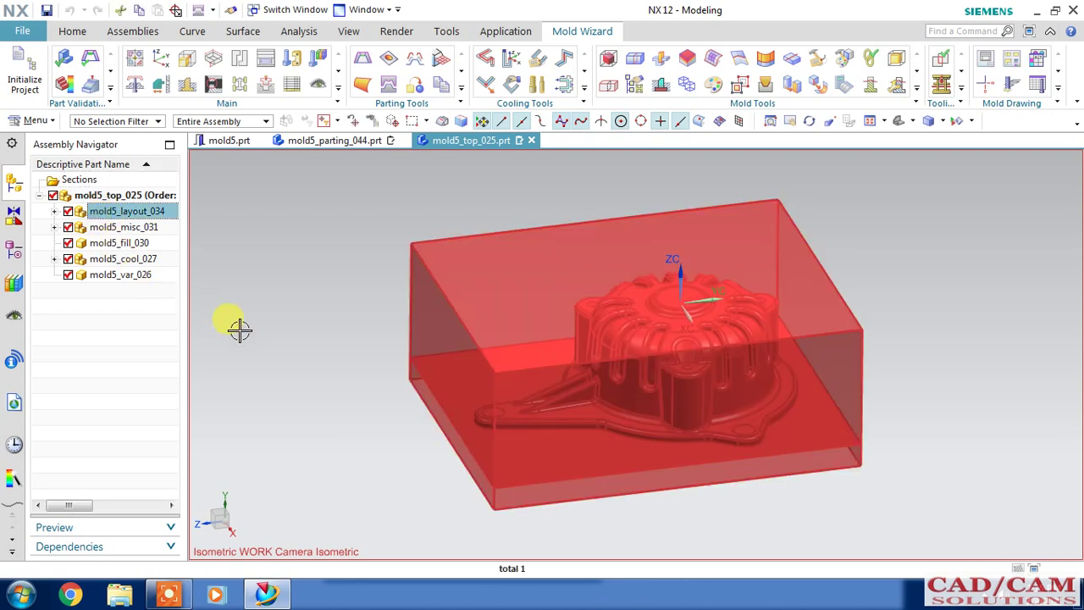
middle_click_drag(343, 365, 347, 380)
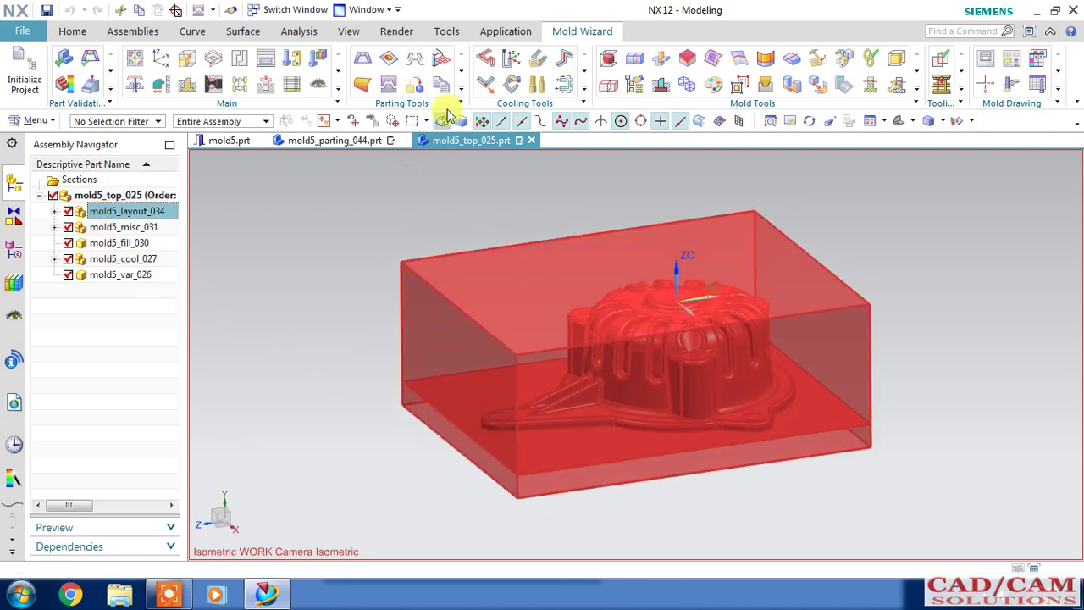
left_click(360, 10)
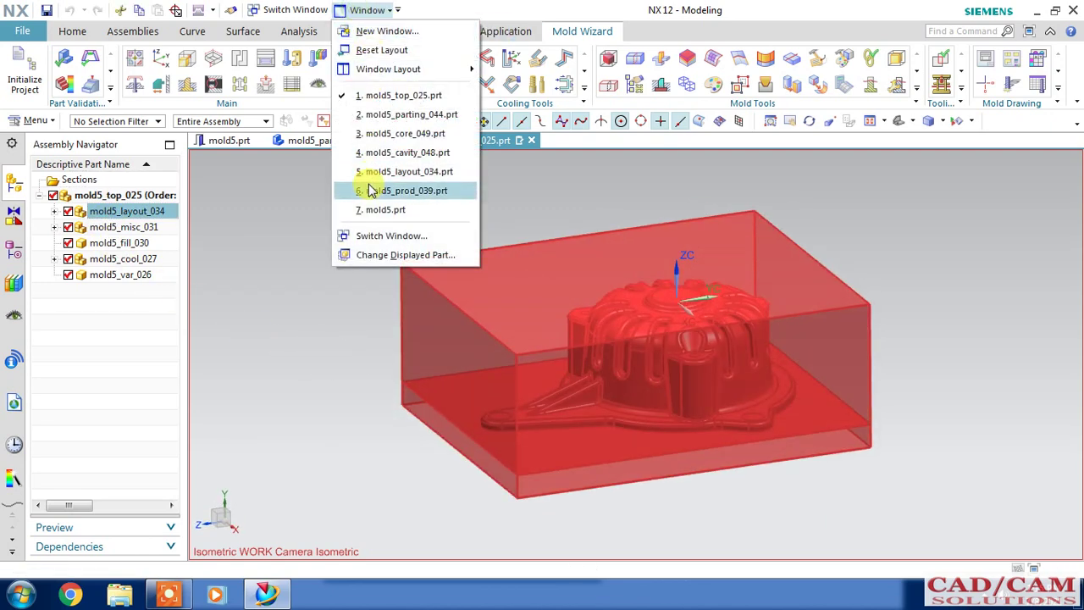
left_click(369, 193)
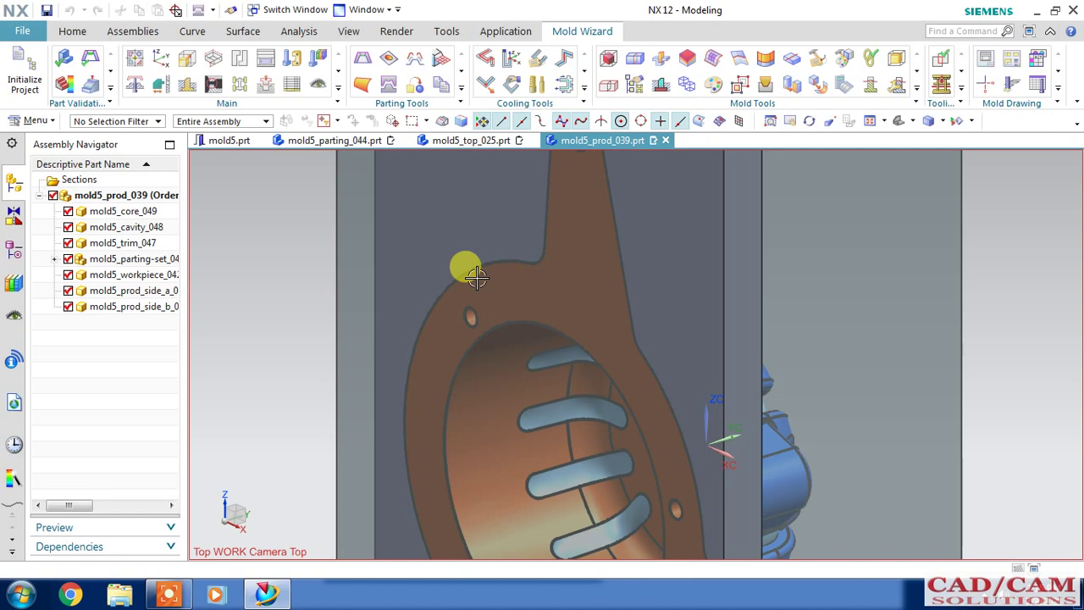
mouse_move(475, 287)
middle_mouse_down()
mouse_move(525, 407)
mouse_move(460, 339)
mouse_move(485, 374)
mouse_move(474, 367)
middle_mouse_up()
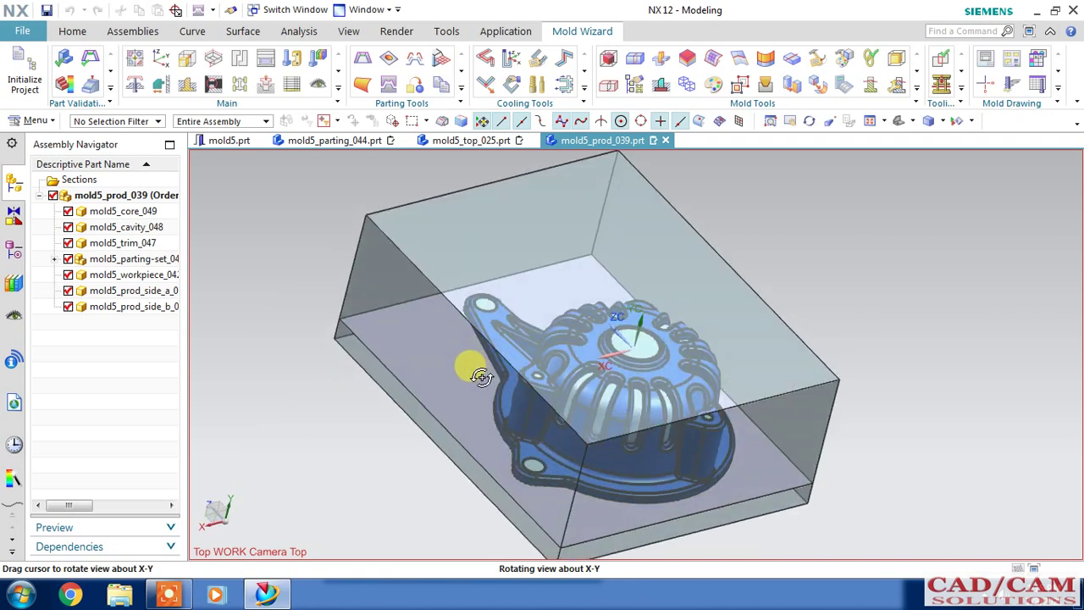
Step: Turn off face edge display for the product assembly view
left_click(350, 31)
left_click(642, 92)
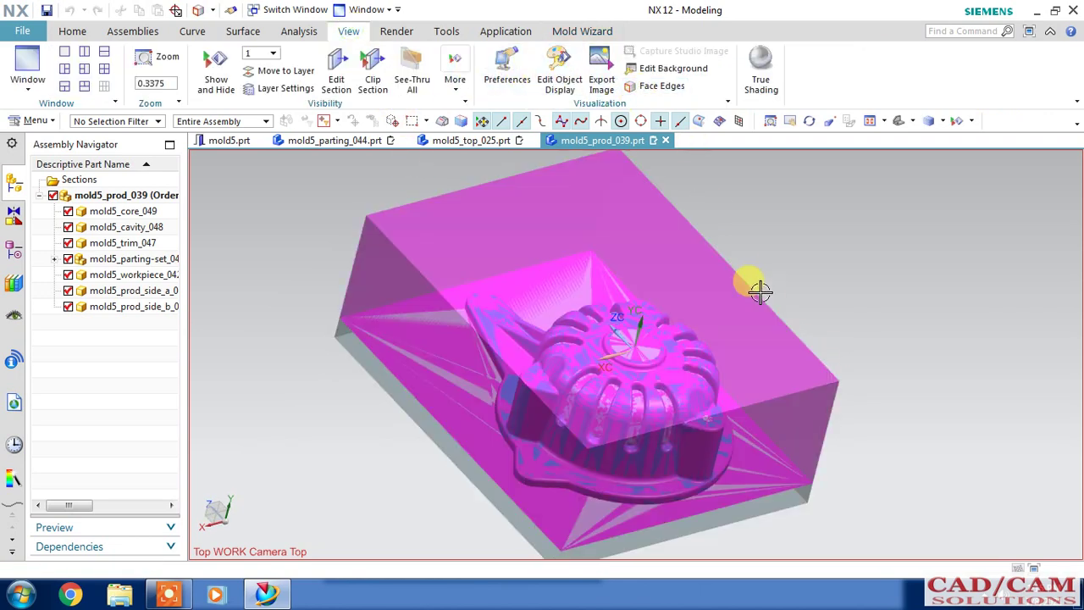
mouse_move(758, 291)
middle_mouse_down()
mouse_move(758, 259)
mouse_move(757, 283)
middle_mouse_up()
left_click(136, 31)
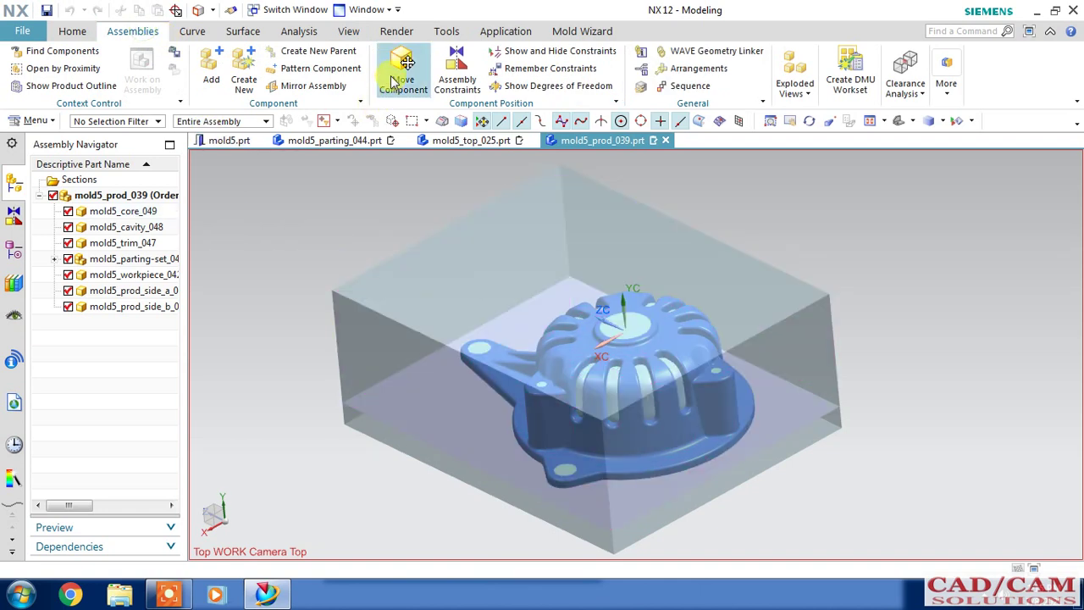
Step: Lift the upper mold block upward along YC with Move Component
left_click(391, 81)
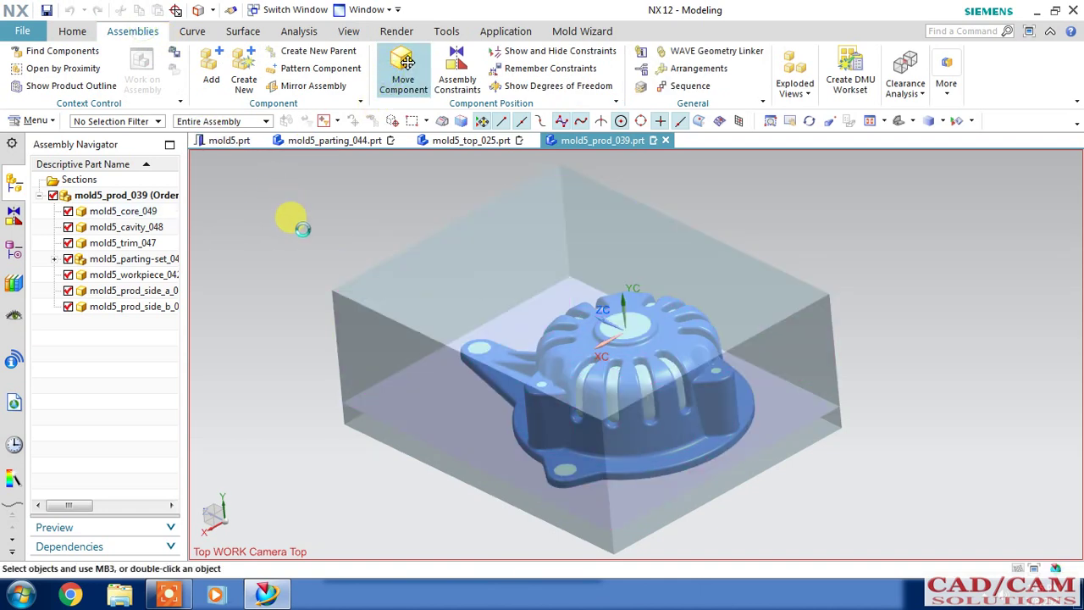
left_click(357, 301)
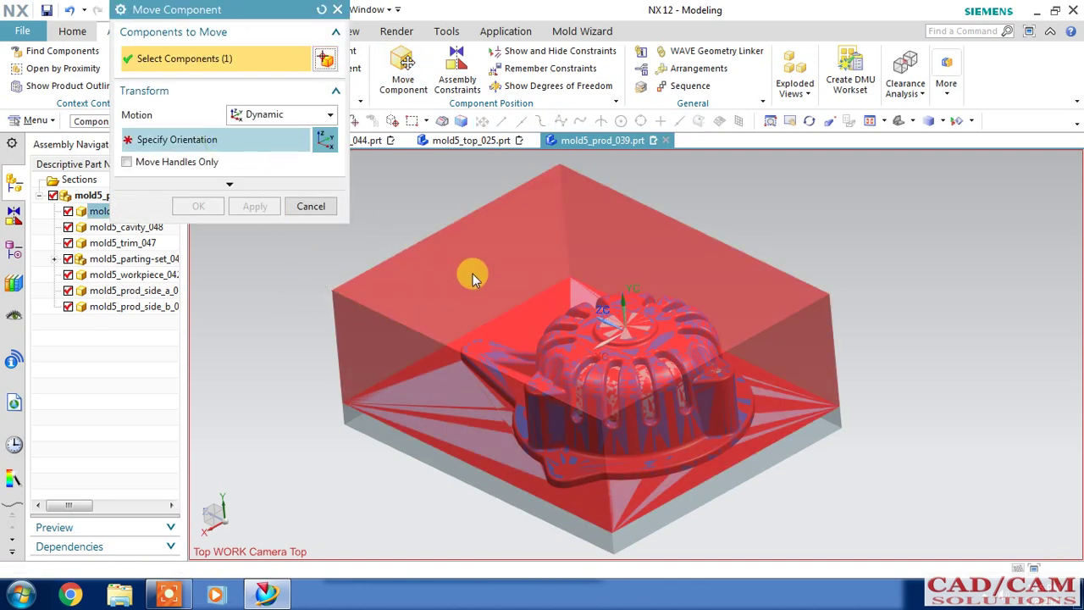
left_click_drag(575, 279, 563, 386)
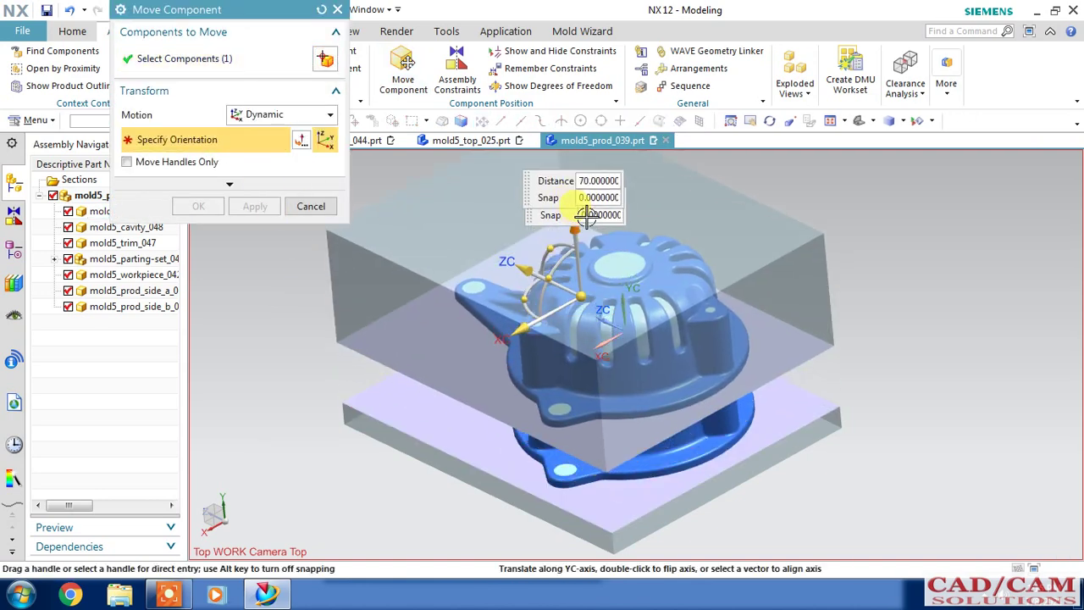
middle_click_drag(562, 385, 556, 401)
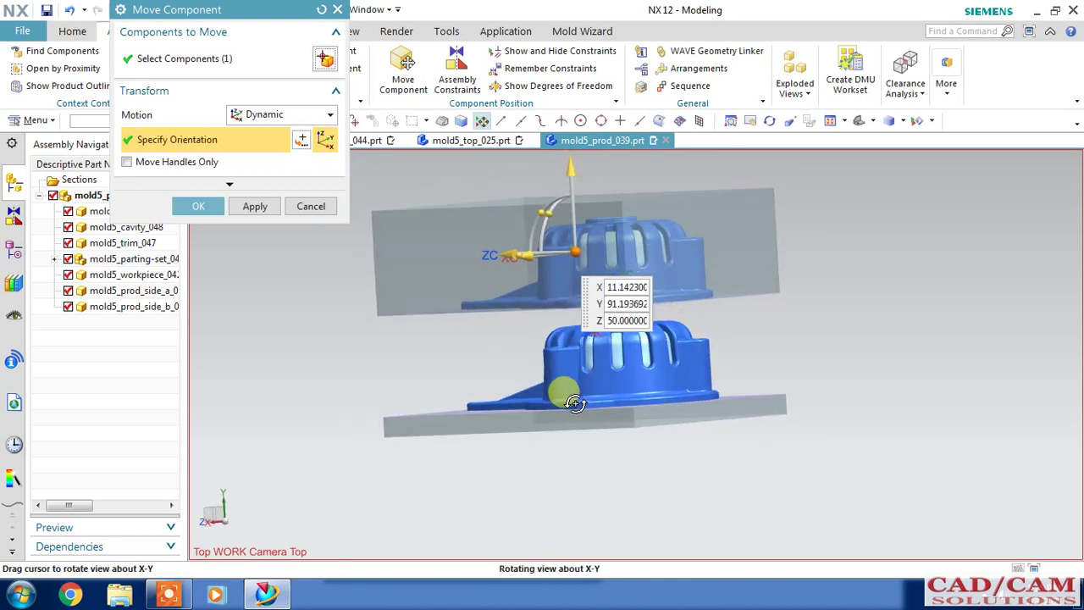
Step: Tilt the upper block with the rotation handle and raise it further, about 125 mm clear of the core
left_click_drag(548, 233, 585, 205)
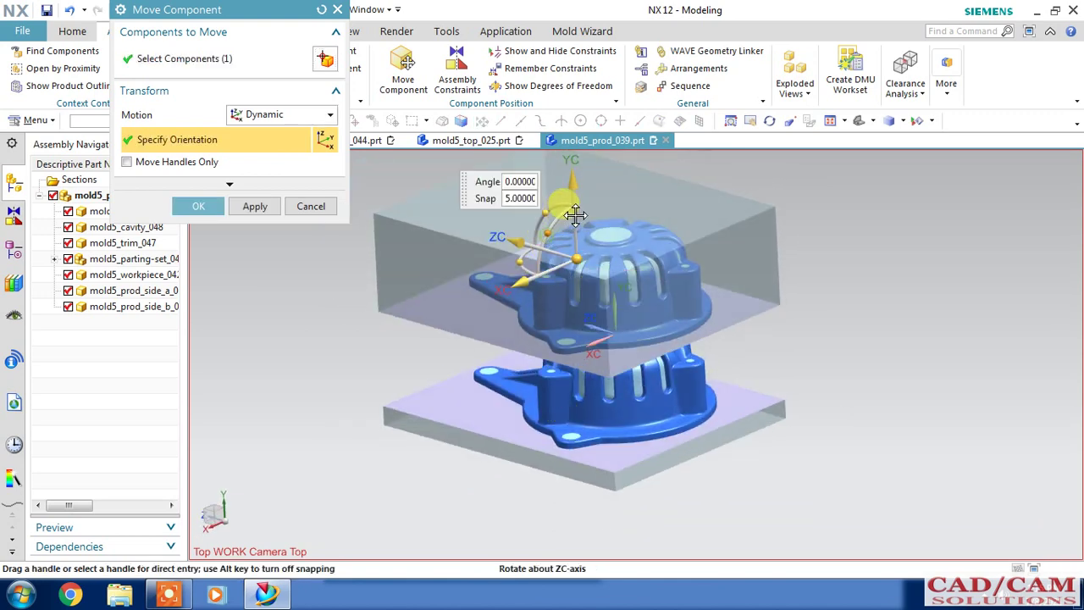
mouse_move(491, 324)
middle_mouse_down()
mouse_move(353, 429)
mouse_move(504, 360)
mouse_move(507, 398)
middle_mouse_up()
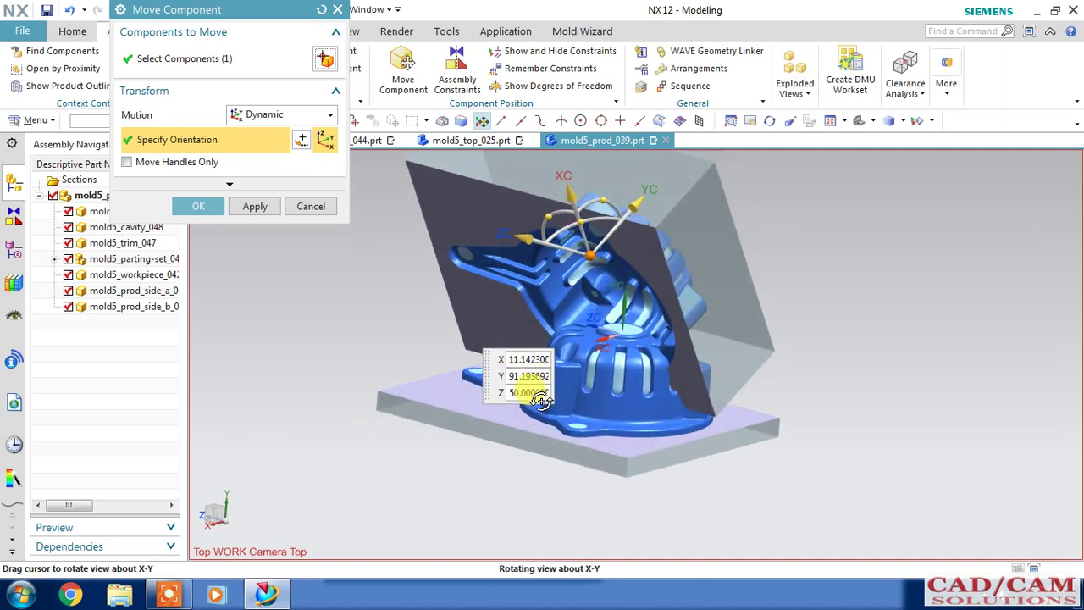
left_click(627, 218)
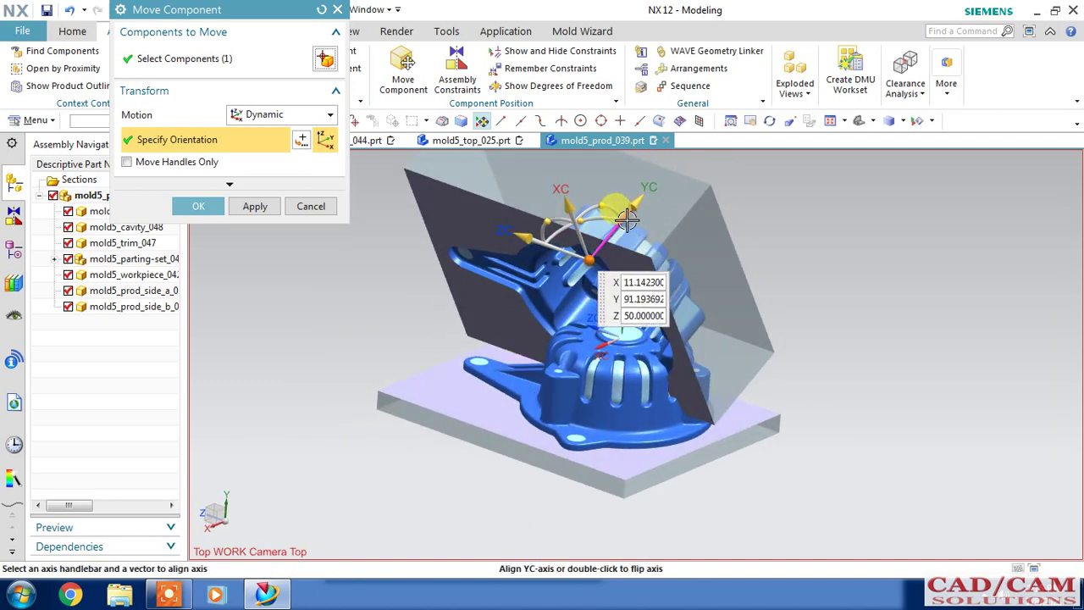
left_click_drag(635, 203, 690, 157)
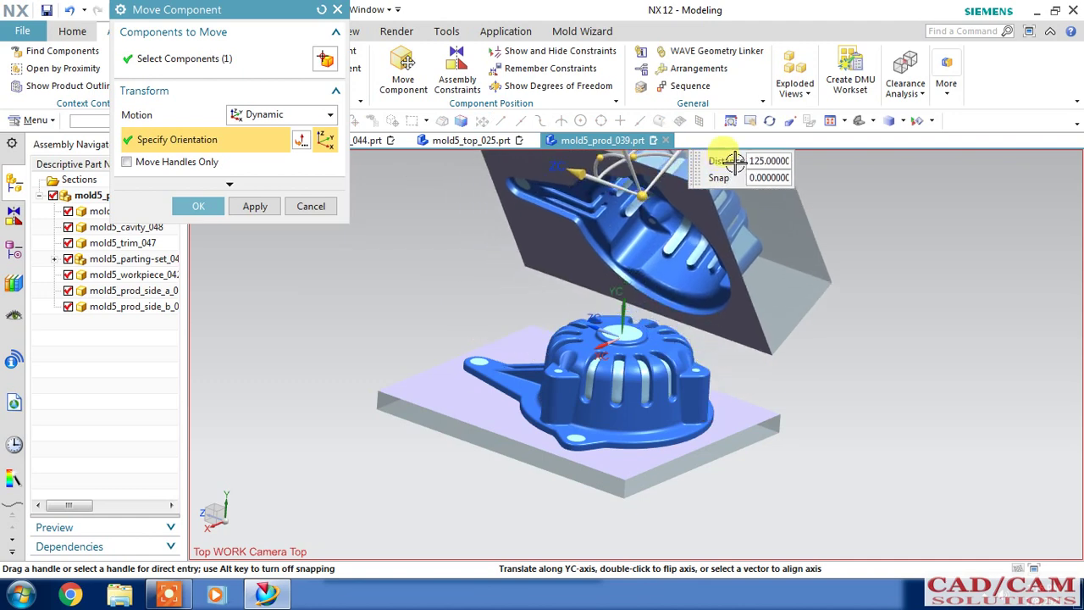
middle_click_drag(461, 364, 467, 355)
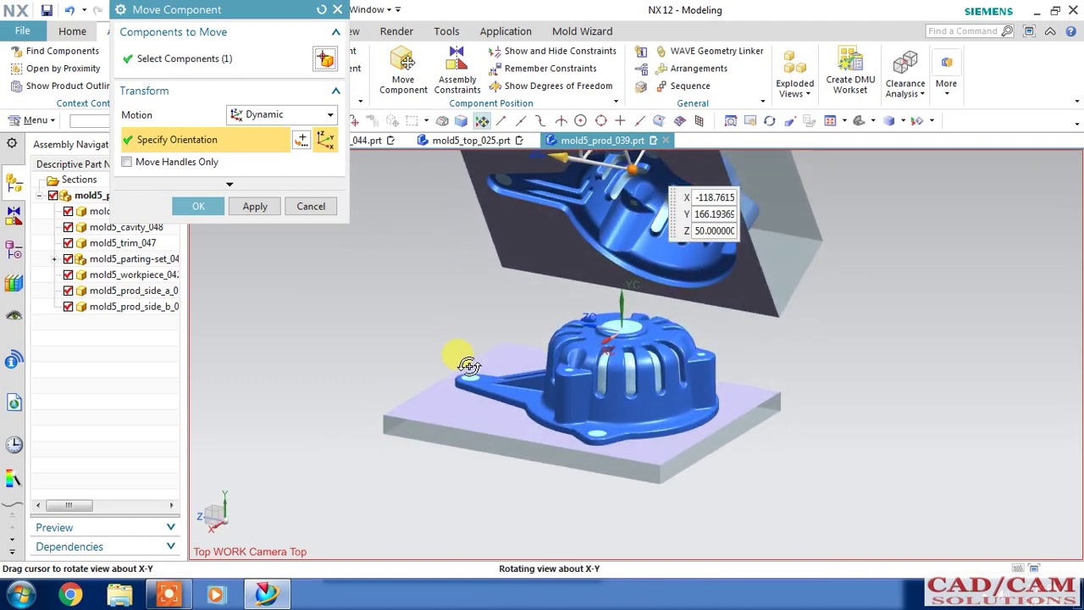
left_click(227, 59)
Step: Raise the blue part off the orange lower piece along YC
left_click(624, 218, "shift")
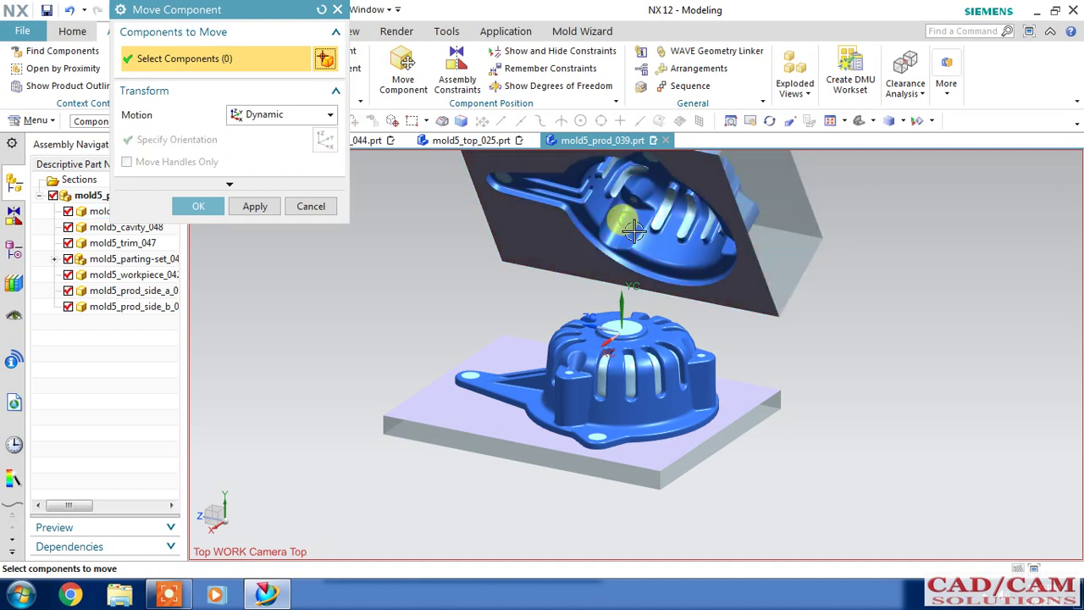
left_click(134, 258)
middle_click(261, 186)
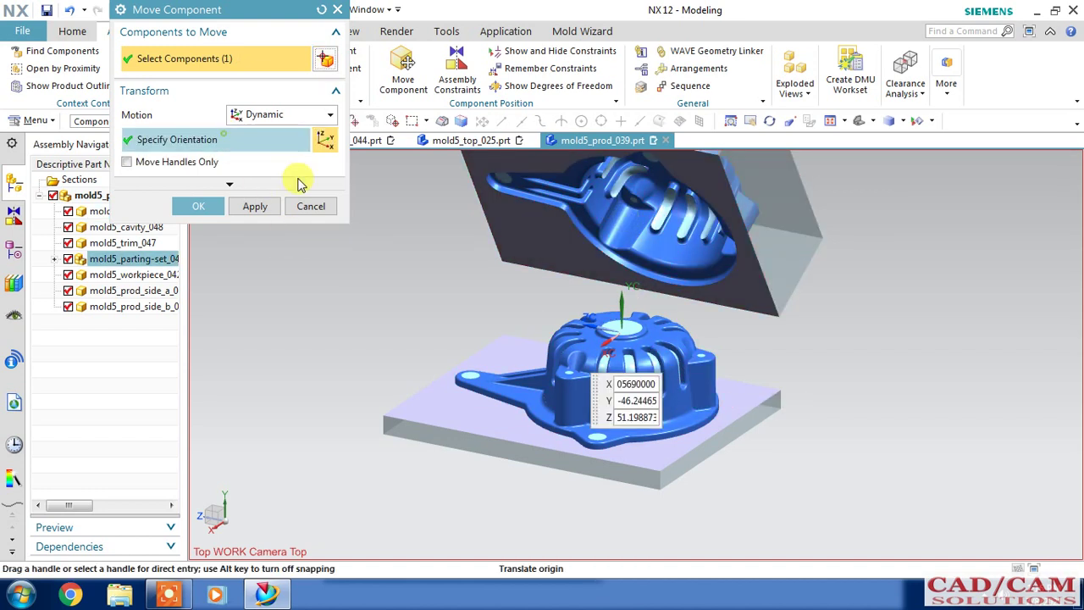
left_click_drag(584, 288, 586, 229)
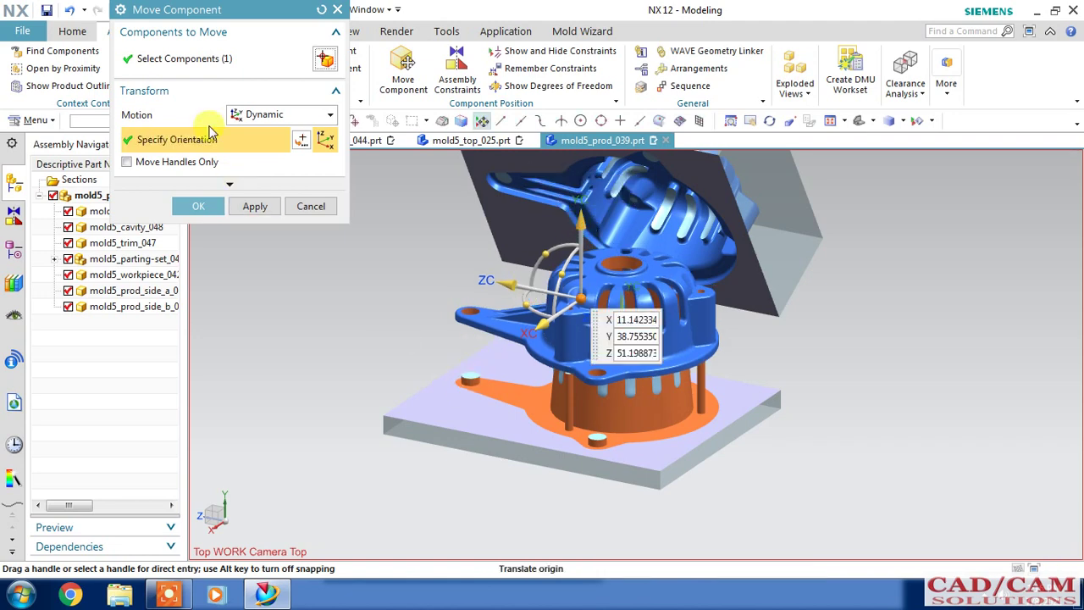
Step: Move the next part 75 mm down along YC and inspect the exploded stack from several angles
left_click(230, 59)
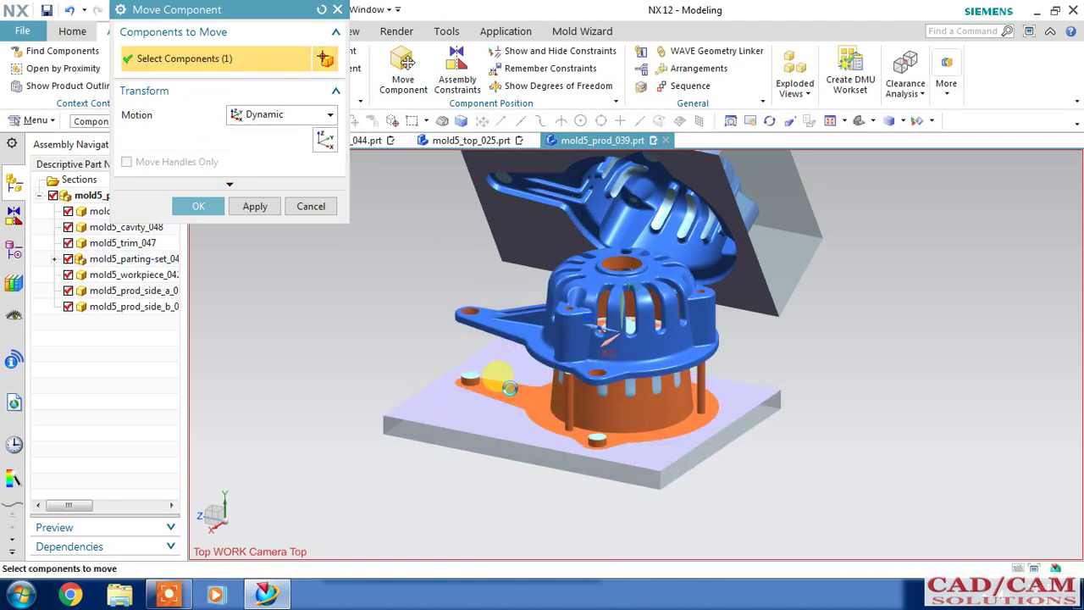
left_click(496, 445)
left_click(127, 139)
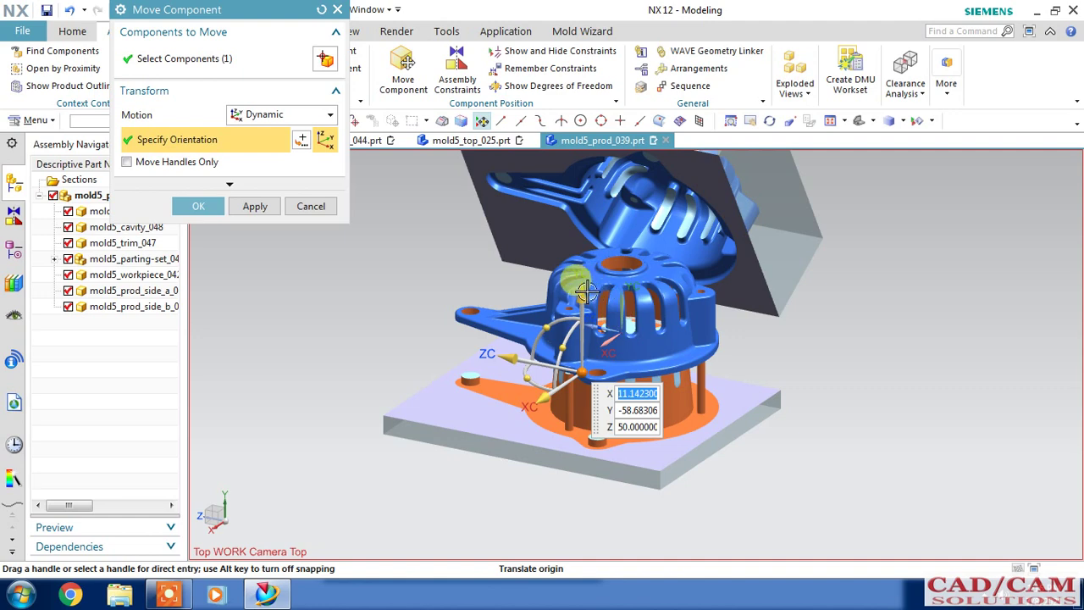
left_click_drag(585, 311, 587, 357)
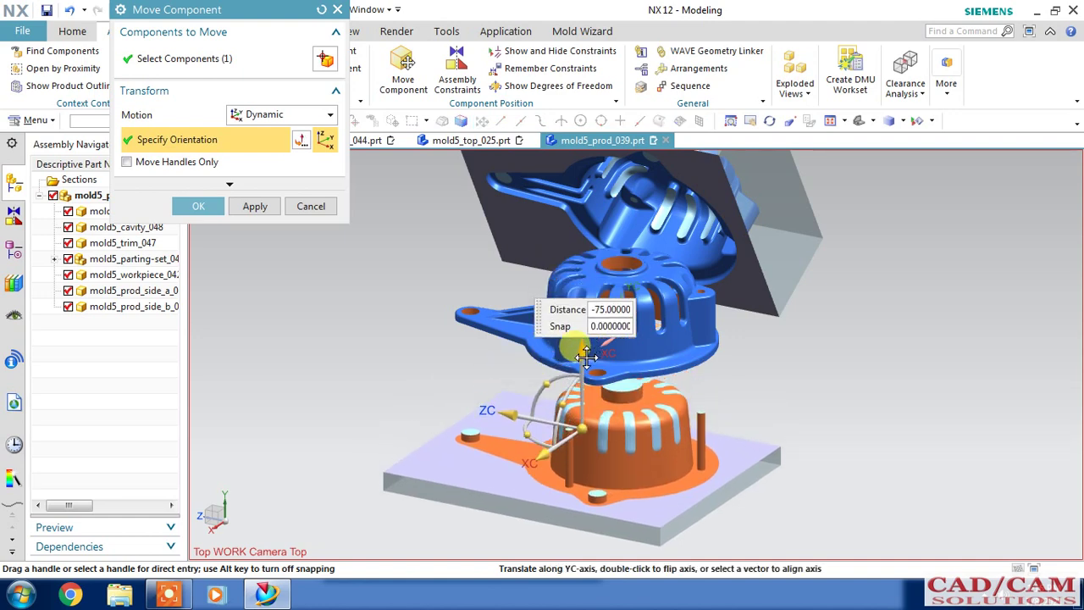
mouse_move(307, 337)
middle_mouse_down()
mouse_move(345, 337)
mouse_move(321, 358)
mouse_move(351, 346)
mouse_move(358, 295)
mouse_move(373, 341)
mouse_move(387, 347)
mouse_move(381, 358)
mouse_move(393, 354)
mouse_move(375, 347)
mouse_move(319, 363)
mouse_move(351, 395)
mouse_move(281, 397)
mouse_move(266, 331)
mouse_move(293, 338)
mouse_move(285, 376)
mouse_move(266, 394)
mouse_move(313, 396)
mouse_move(285, 370)
mouse_move(273, 435)
mouse_move(230, 497)
mouse_move(237, 505)
middle_mouse_up()
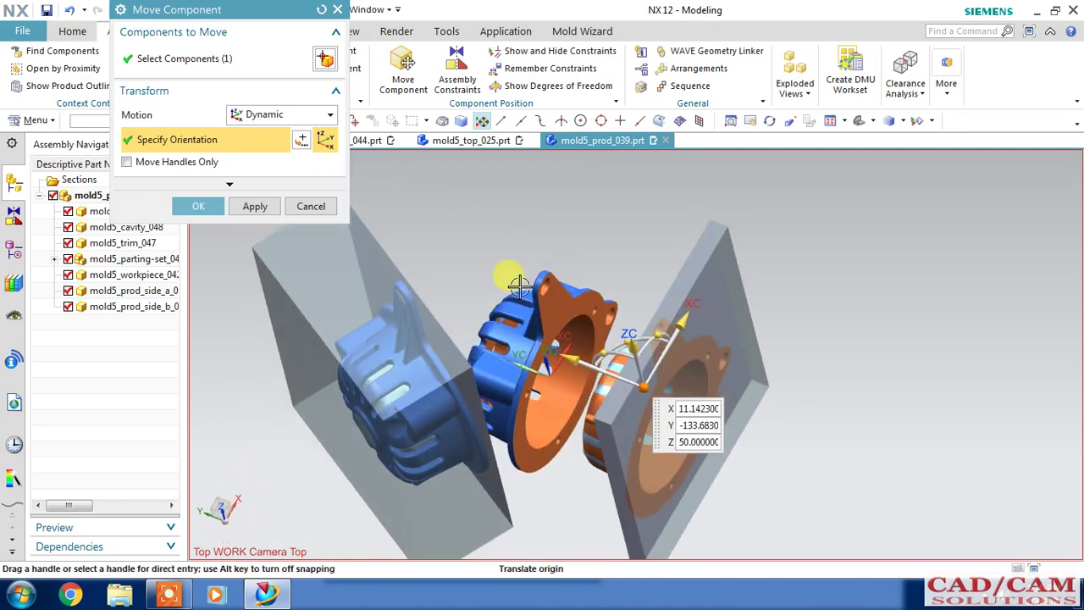
mouse_move(514, 273)
middle_mouse_down()
mouse_move(516, 259)
mouse_move(542, 322)
mouse_move(521, 328)
mouse_move(514, 311)
middle_mouse_up()
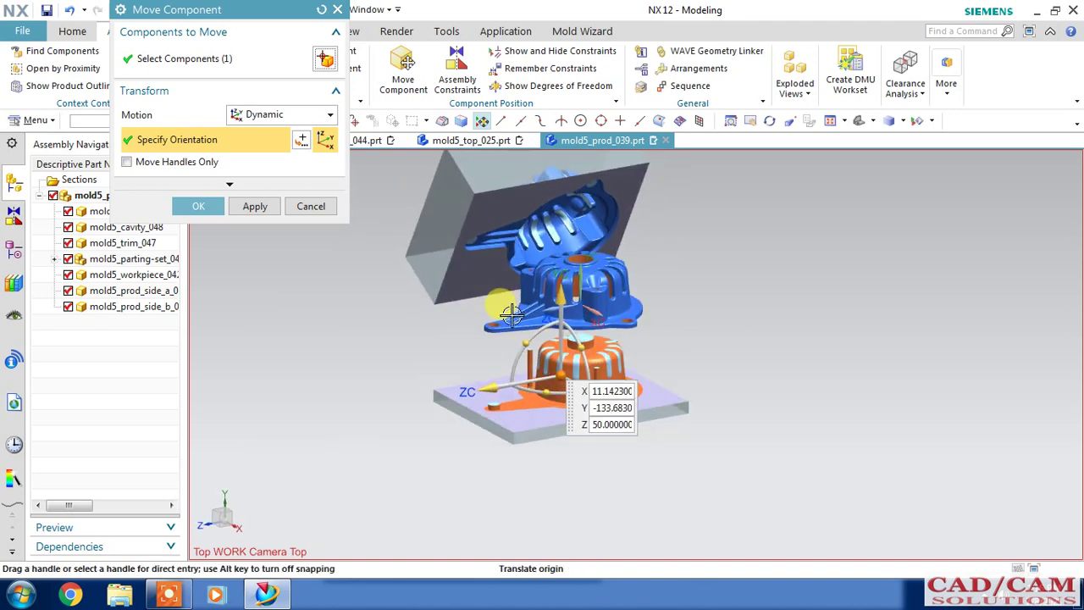
left_click(861, 125)
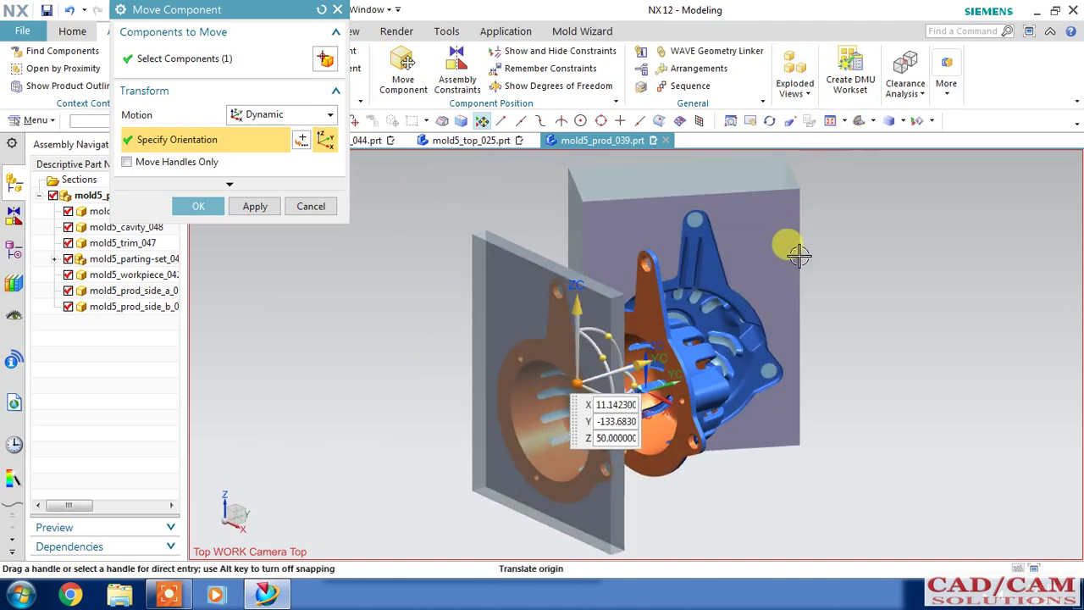
middle_click_drag(763, 310, 728, 253)
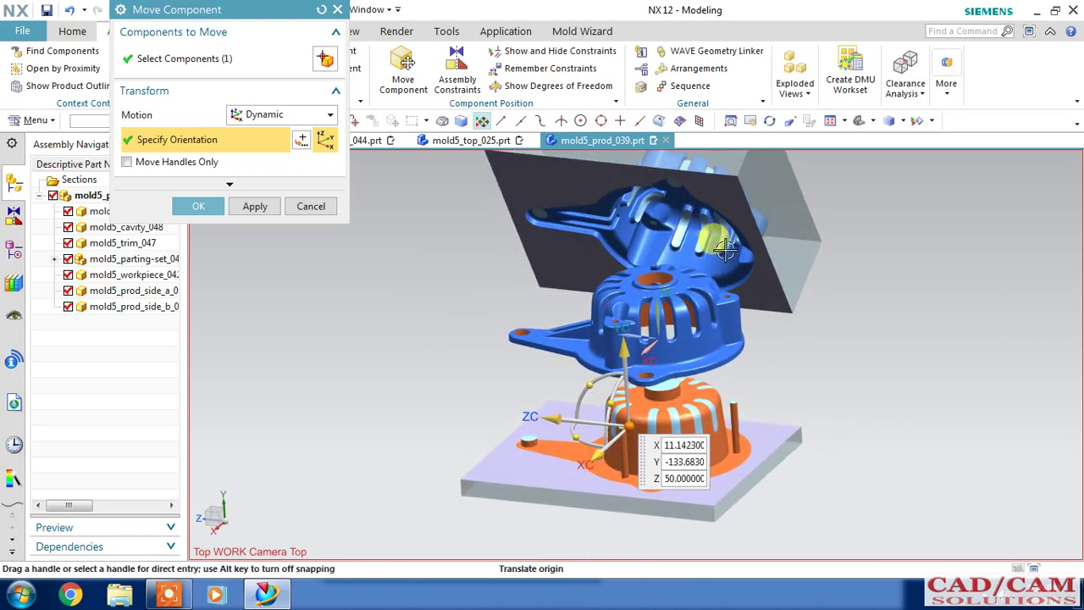
mouse_move(593, 279)
middle_mouse_down()
mouse_move(511, 295)
mouse_move(525, 278)
mouse_move(550, 294)
middle_mouse_up()
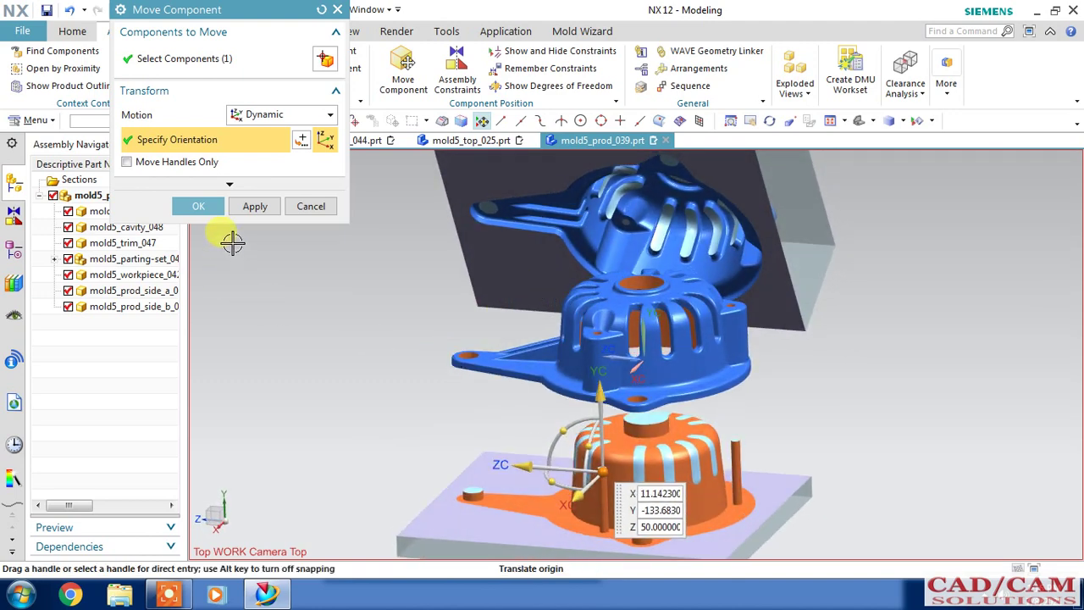